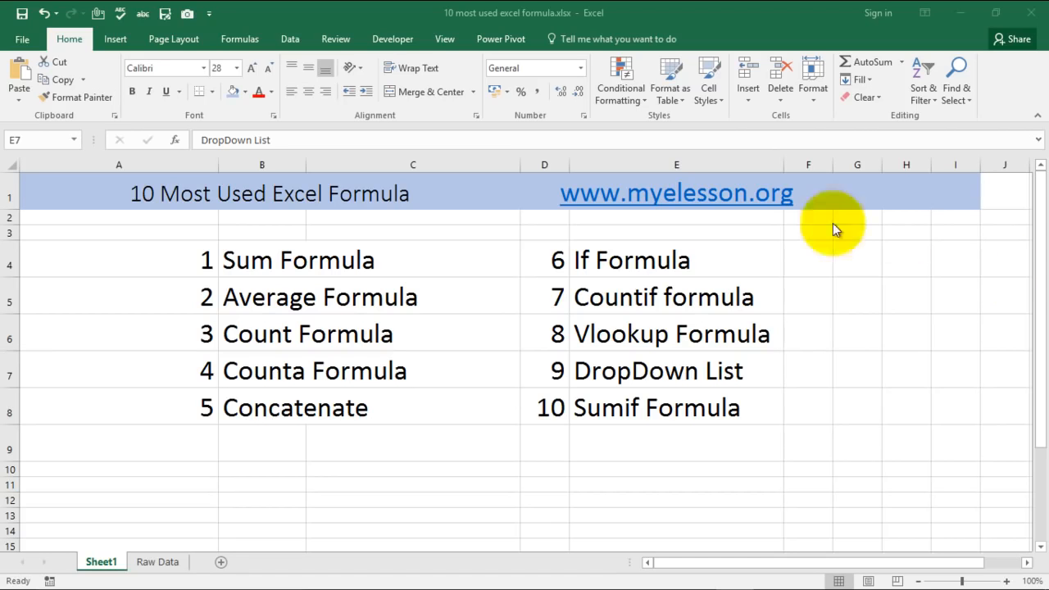
{"action": "left_click", "coordinate": [157, 561]}
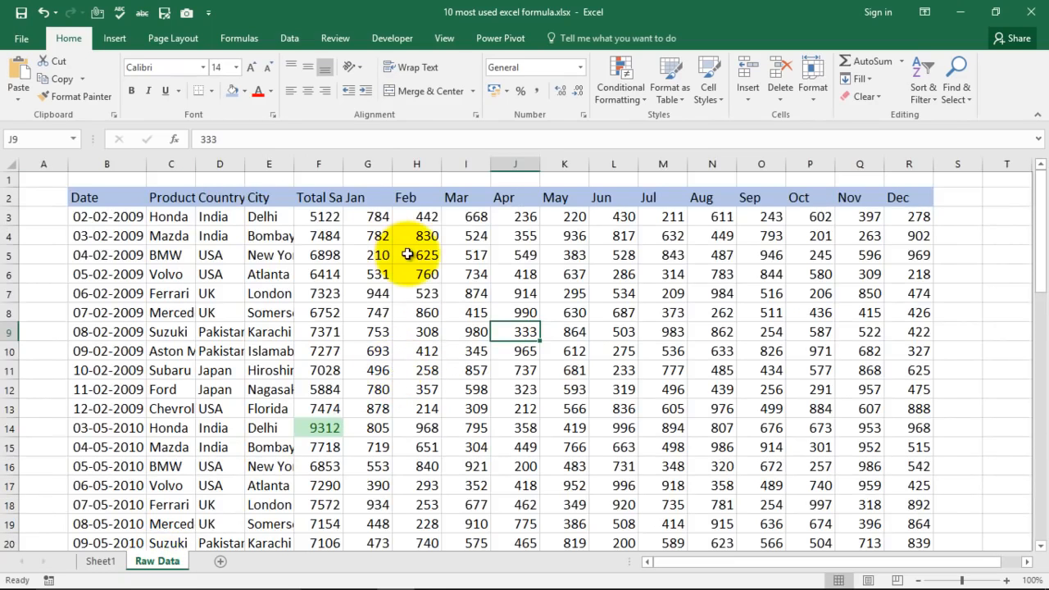
{"action": "left_click", "coordinate": [102, 560]}
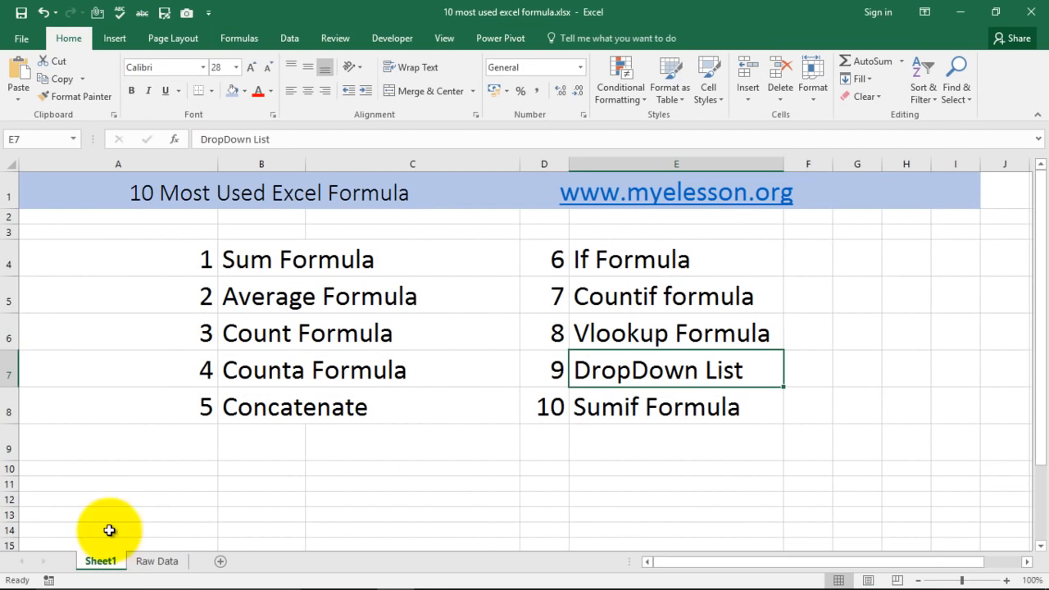
{"action": "left_click", "coordinate": [259, 267]}
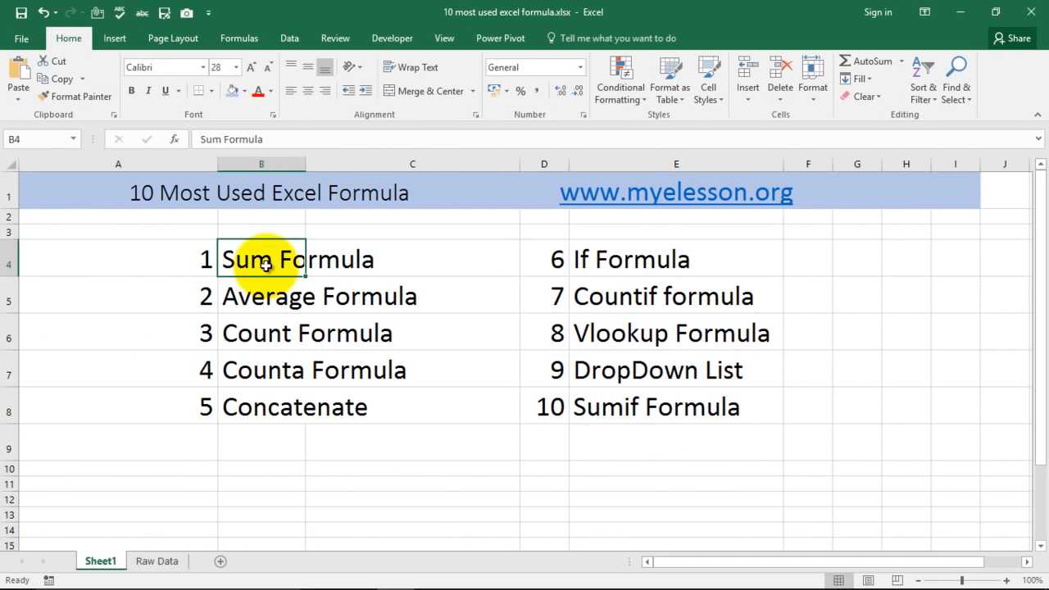
Delete the Jul to Dec columns (M to R) from the Raw Data sheet.
{"action": "left_click", "coordinate": [158, 561]}
{"action": "left_click", "coordinate": [959, 215]}
{"action": "left_click_drag", "start_coordinate": [708, 562], "coordinate": [805, 568]}
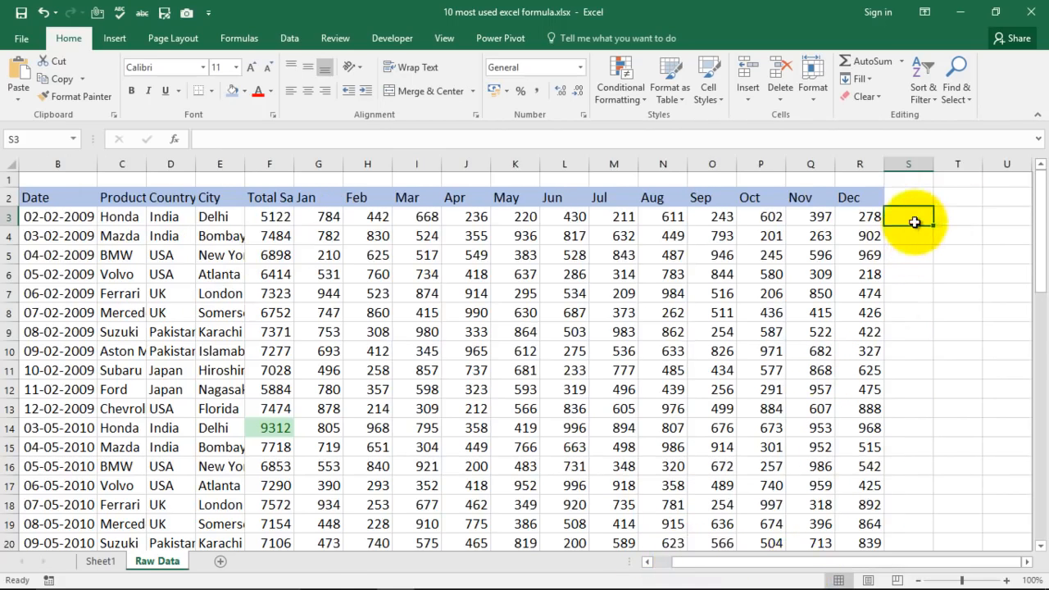
{"action": "left_click_drag", "start_coordinate": [610, 163], "coordinate": [864, 158]}
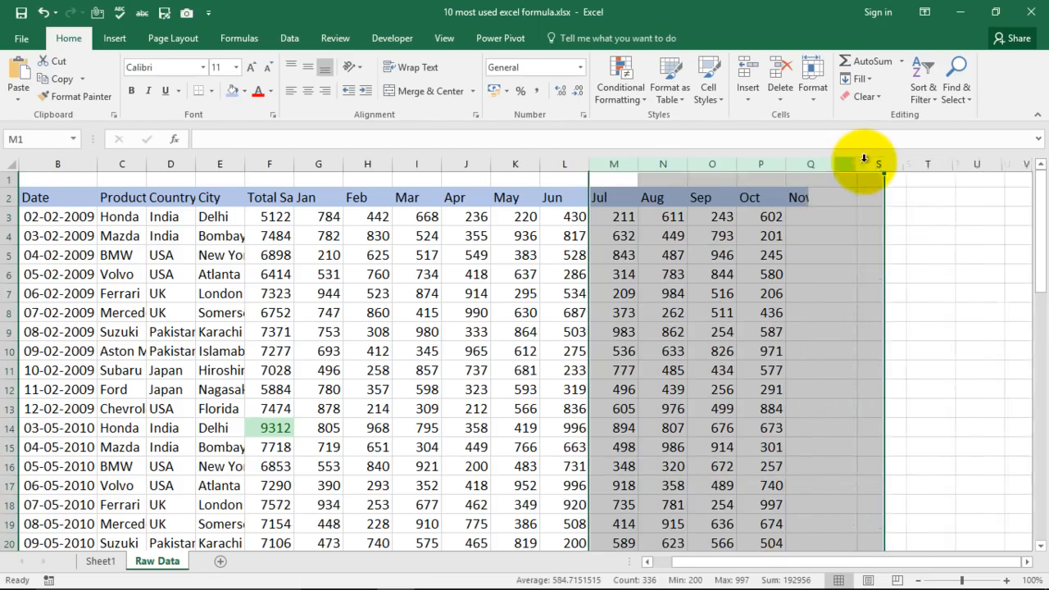
{"action": "key", "text": "Delete"}
{"action": "left_click", "coordinate": [710, 273]}
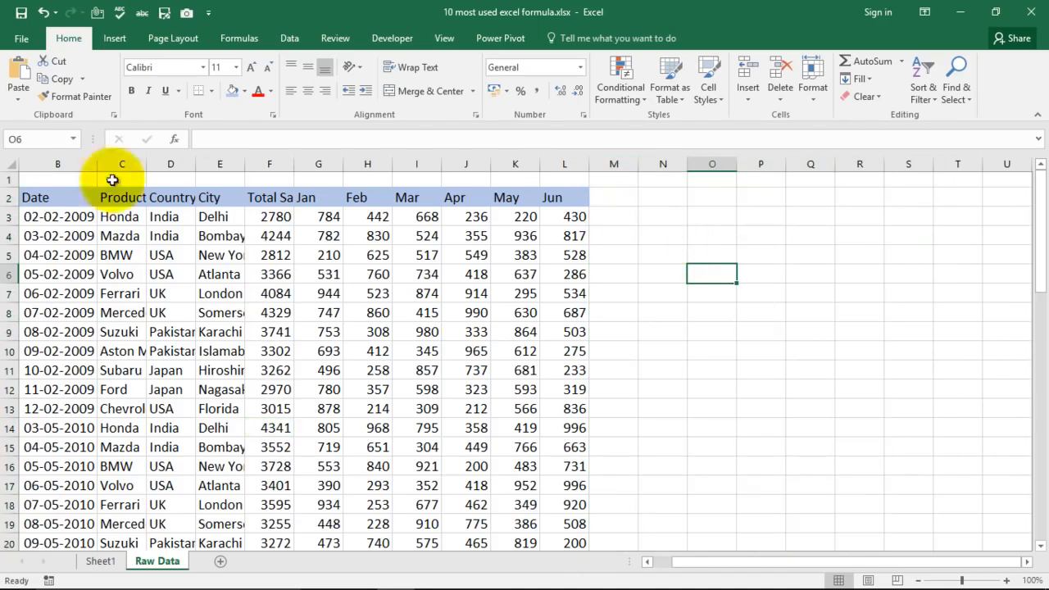
Set cell M3's font size to 18 and enter the formula =sum(G3,H3,I3) to add the first row's Jan, Feb and Mar values.
{"action": "left_click", "coordinate": [608, 215]}
{"action": "left_click", "coordinate": [252, 66]}
{"action": "left_click", "coordinate": [252, 66]}
{"action": "left_click", "coordinate": [251, 67]}
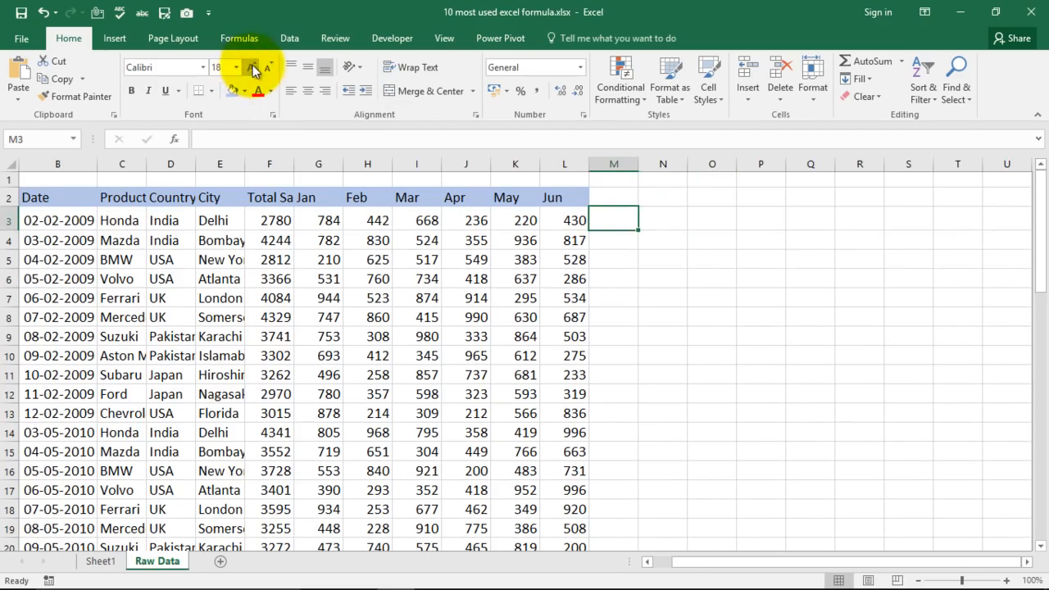
{"action": "type", "text": "=sum"}
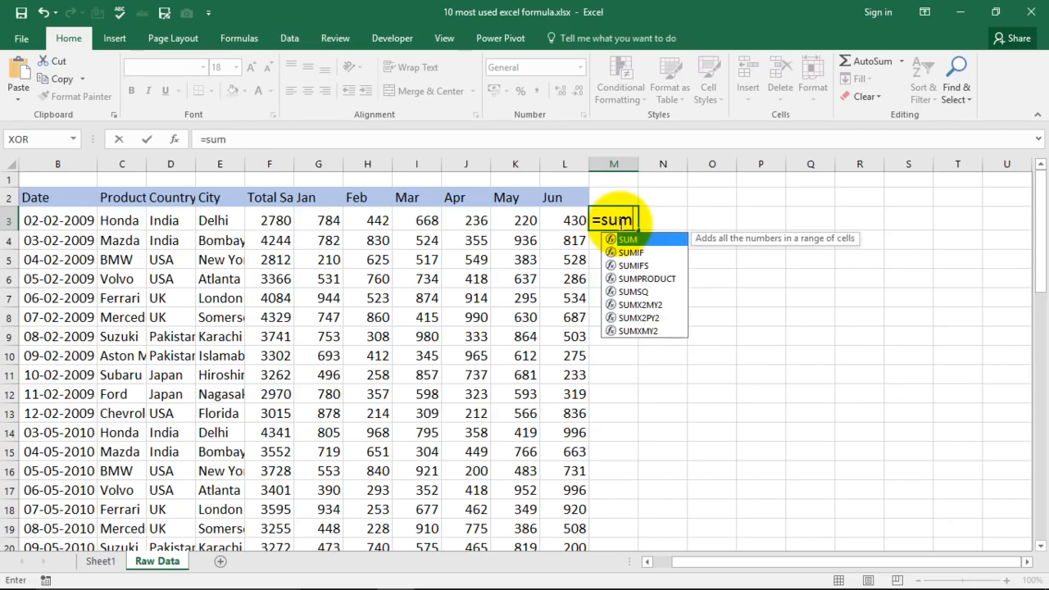
{"action": "type", "text": "("}
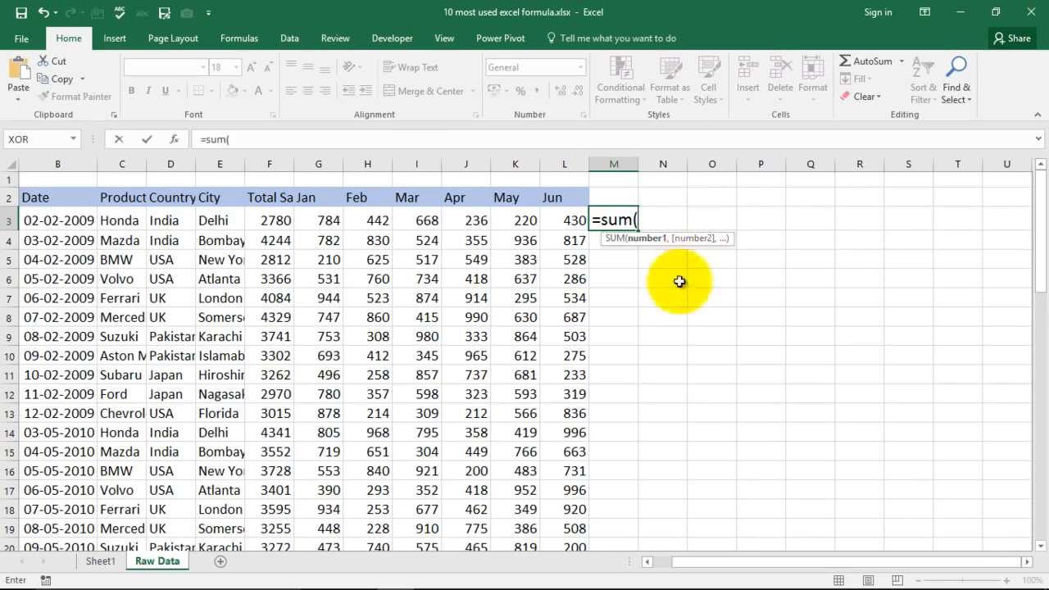
{"action": "left_click", "coordinate": [325, 219]}
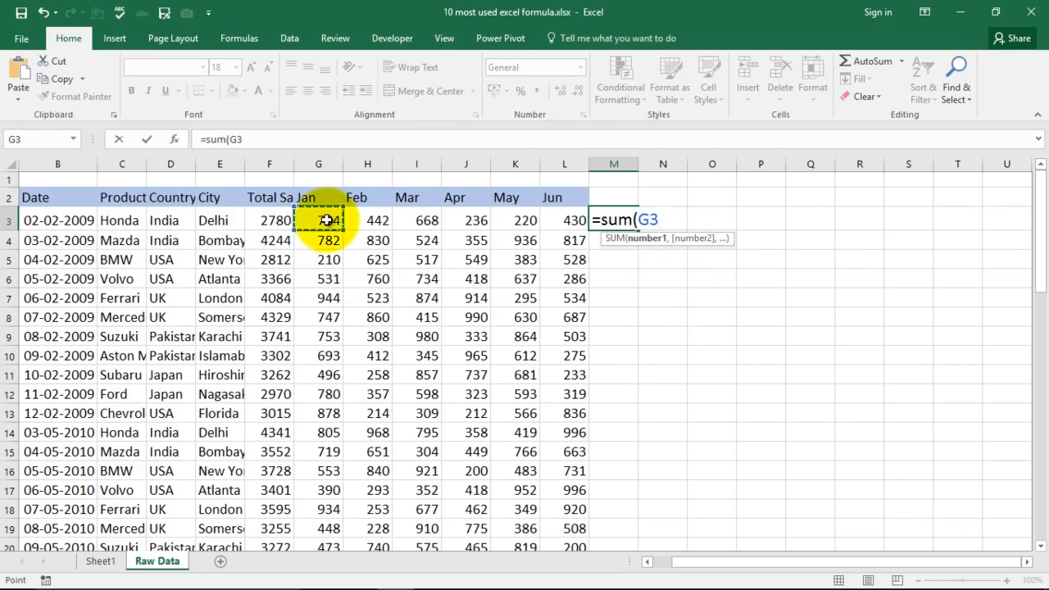
{"action": "type", "text": ","}
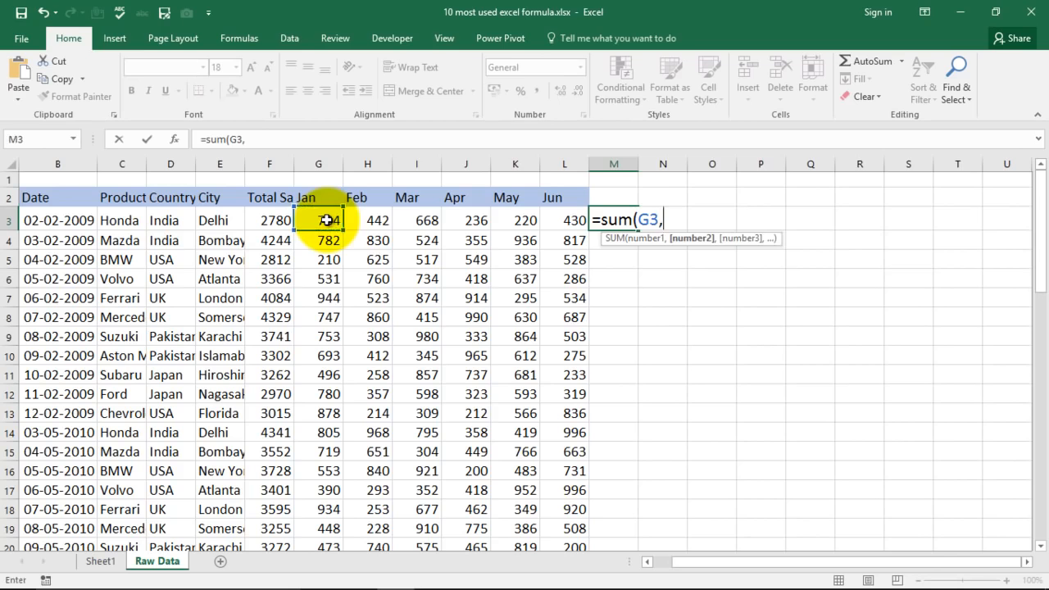
{"action": "left_click", "coordinate": [385, 225]}
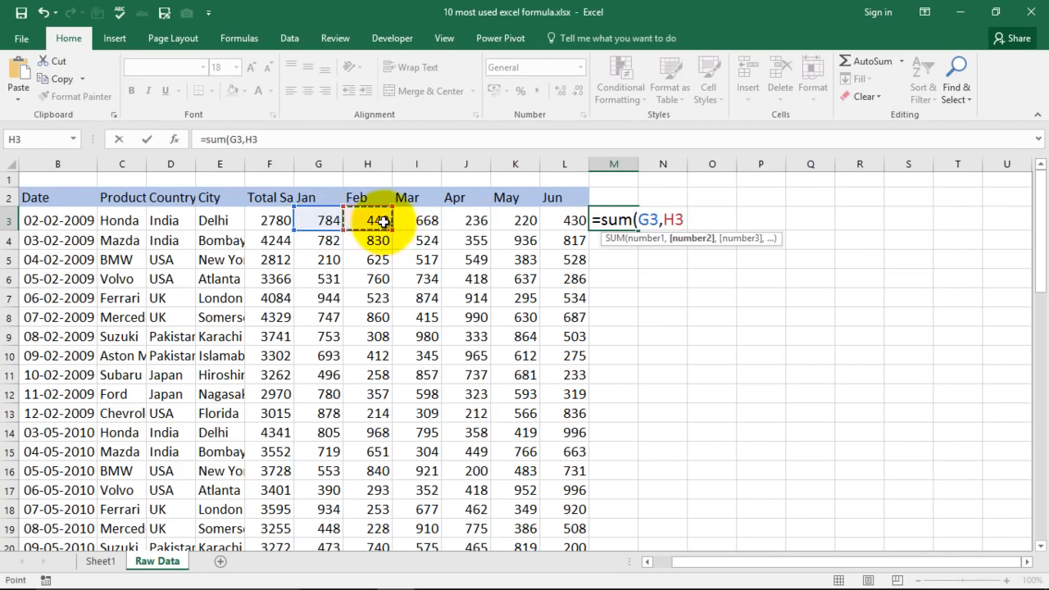
{"action": "type", "text": ","}
{"action": "left_click", "coordinate": [419, 219]}
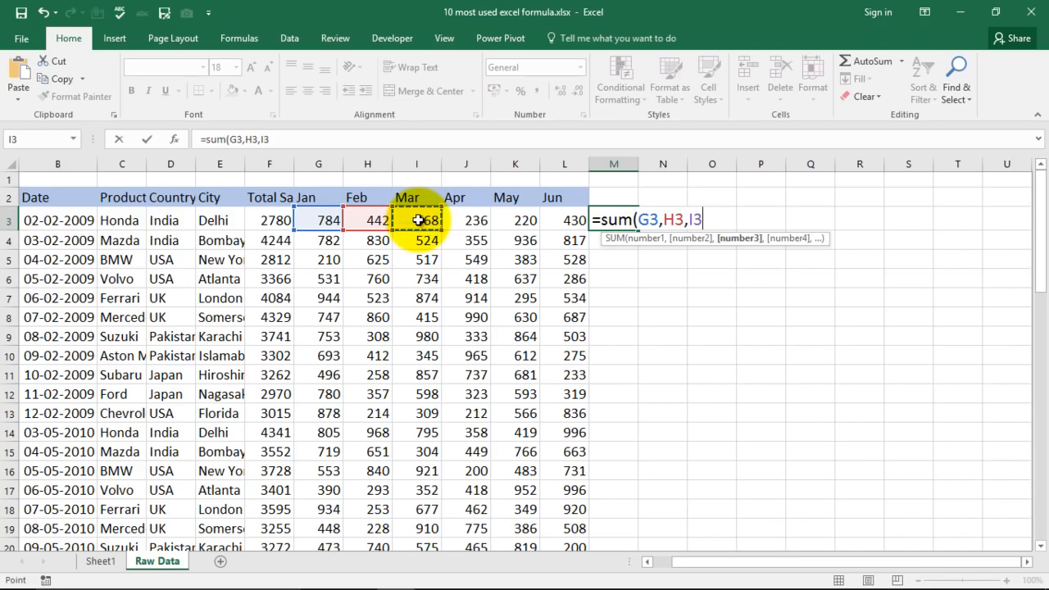
{"action": "type", "text": ")"}
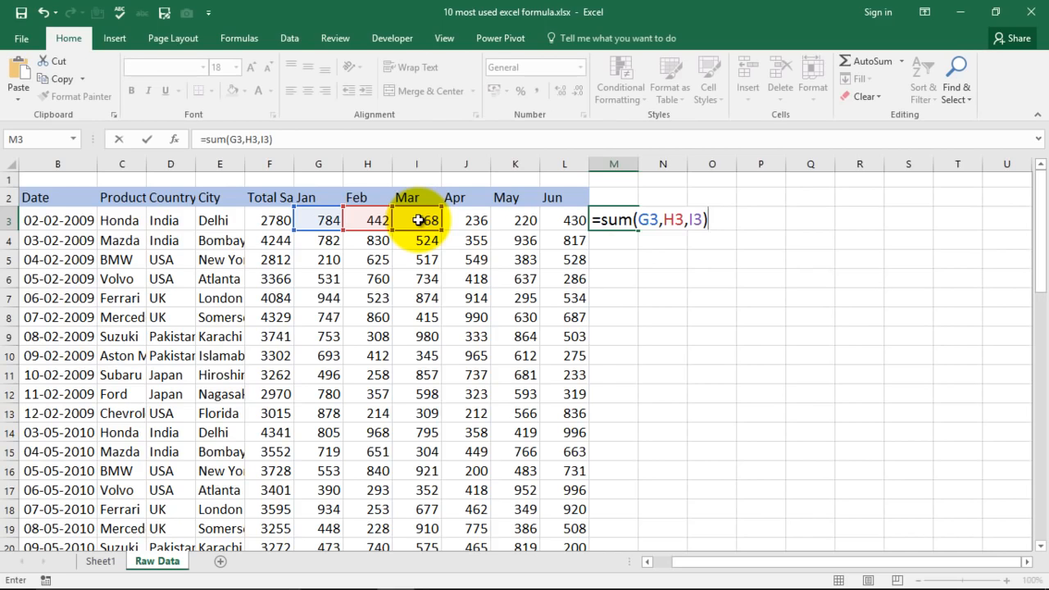
{"action": "key", "text": "Return"}
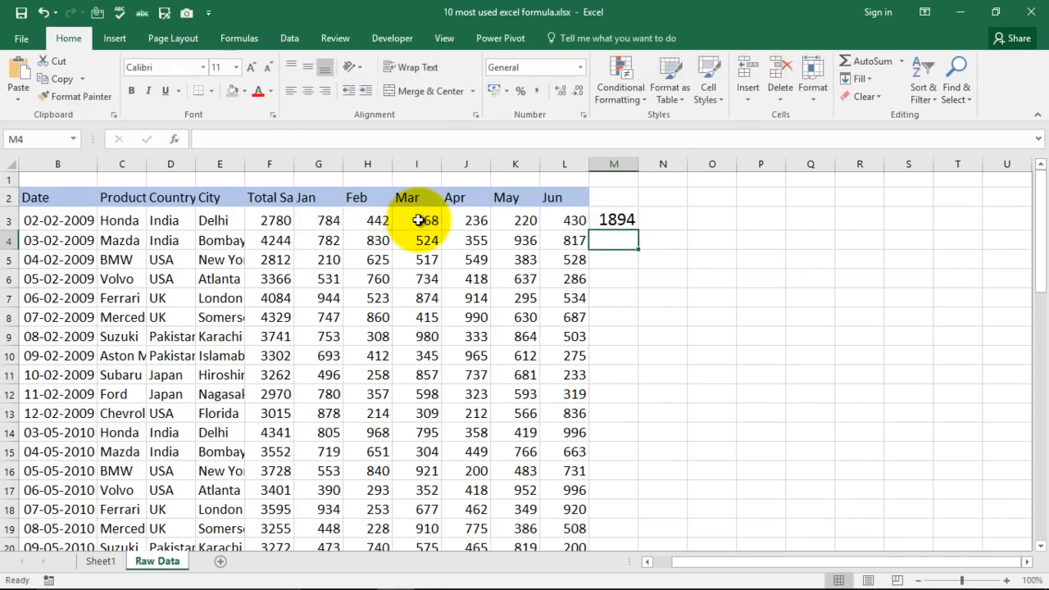
Replace the formula in cell M3 with =sum(G3:L3) to total the whole Jan to Jun range of the Honda row.
{"action": "left_click", "coordinate": [625, 218]}
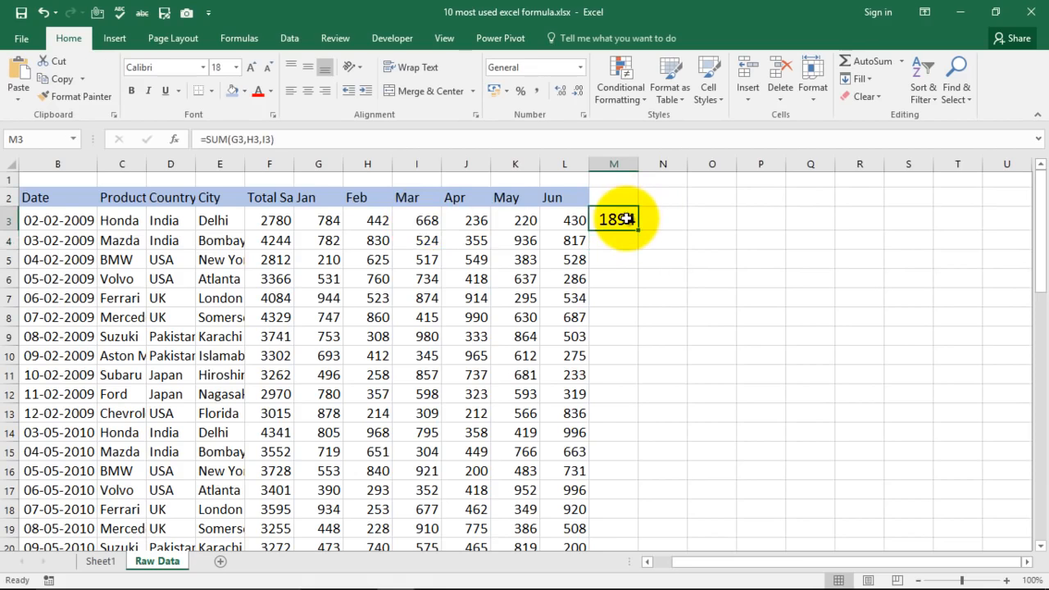
{"action": "key", "text": "Delete"}
{"action": "type", "text": "=sum"}
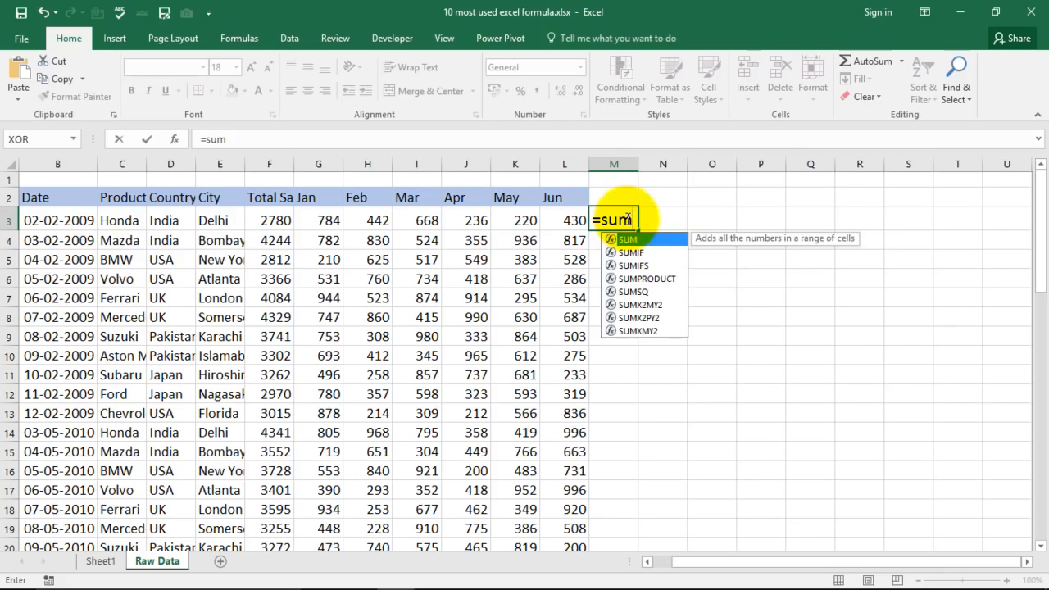
{"action": "type", "text": "("}
{"action": "left_click", "coordinate": [323, 220]}
{"action": "left_click_drag", "start_coordinate": [323, 220], "coordinate": [573, 223]}
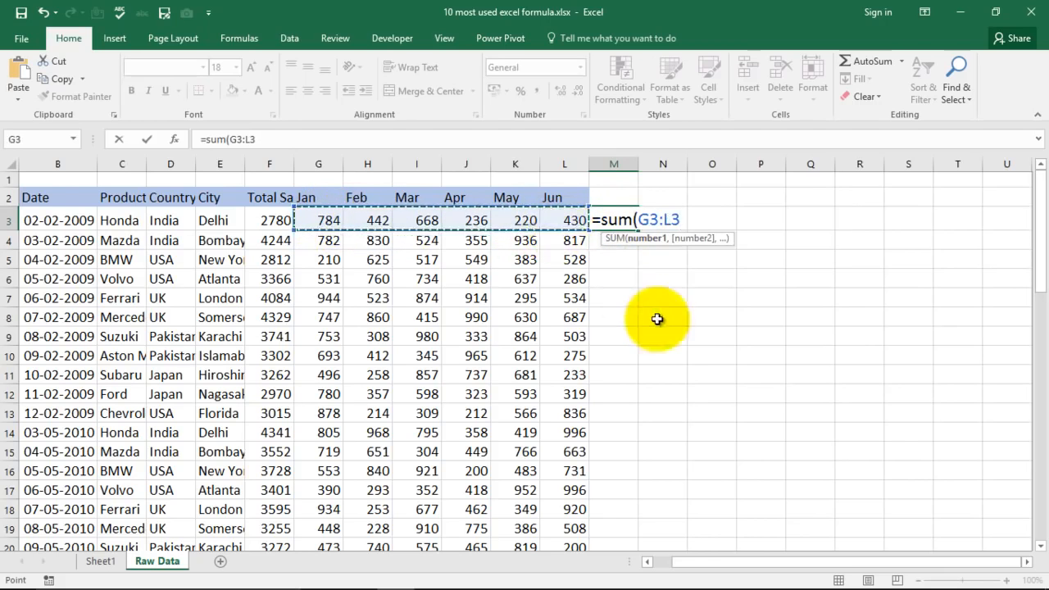
{"action": "type", "text": ")"}
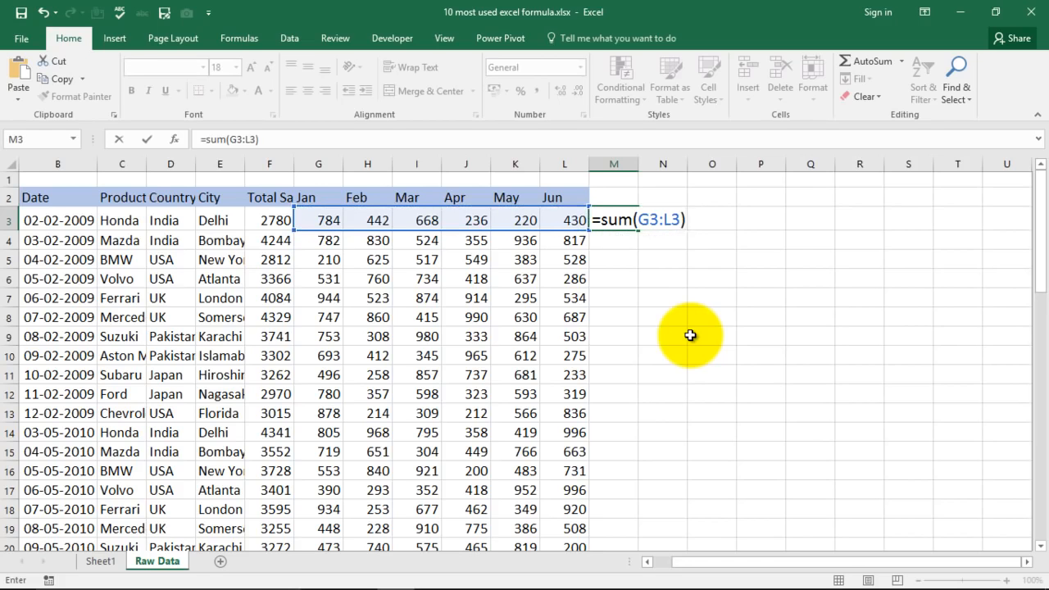
{"action": "key", "text": "Return"}
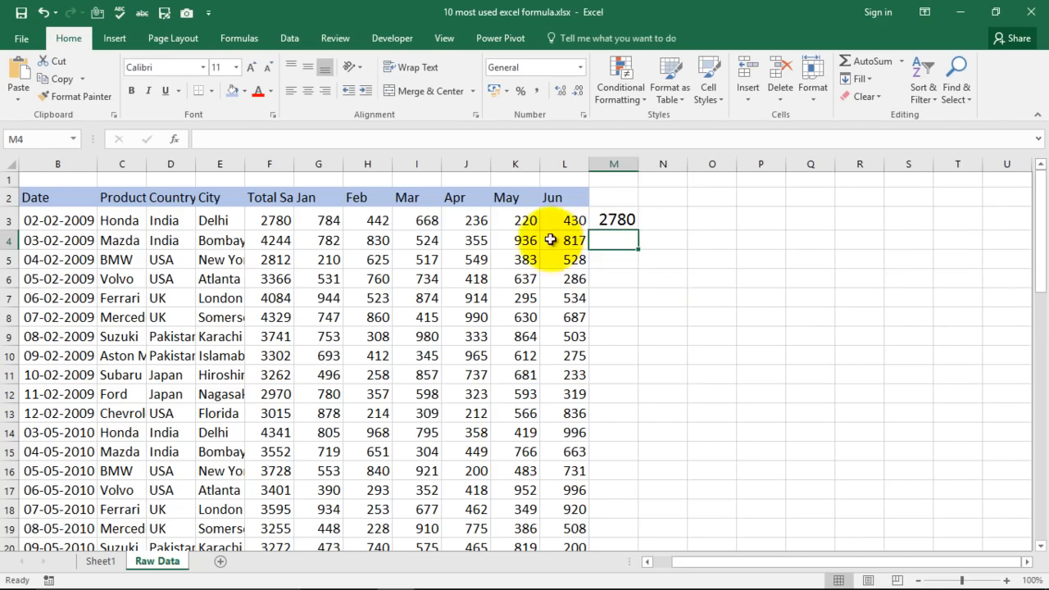
Overwrite cell M3 with the formula =sum(5+7+13) to add typed numbers directly.
{"action": "left_click", "coordinate": [610, 219]}
{"action": "type", "text": "="}
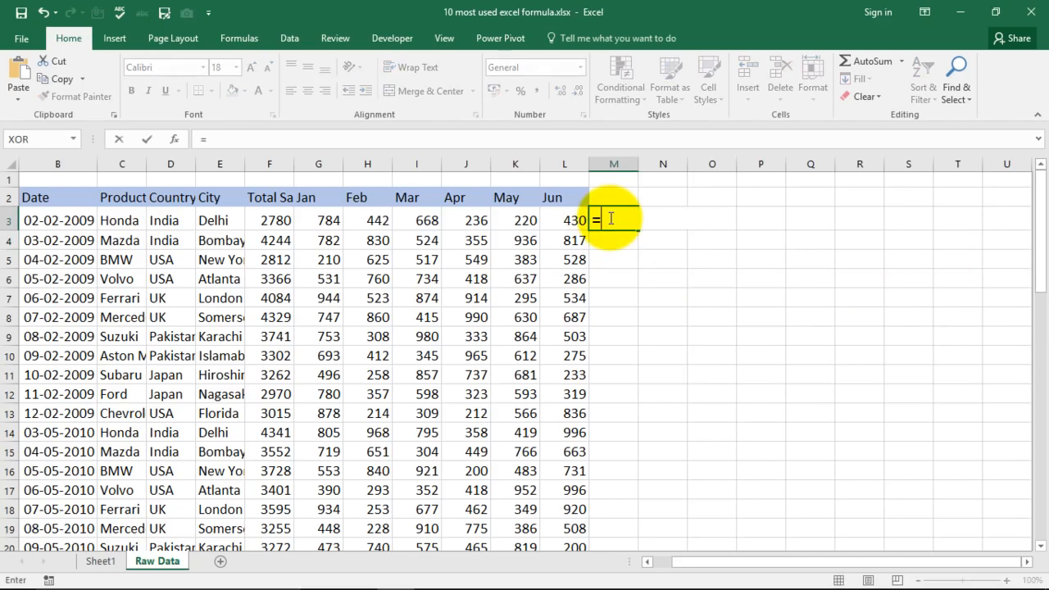
{"action": "type", "text": "sum(5+7+13"}
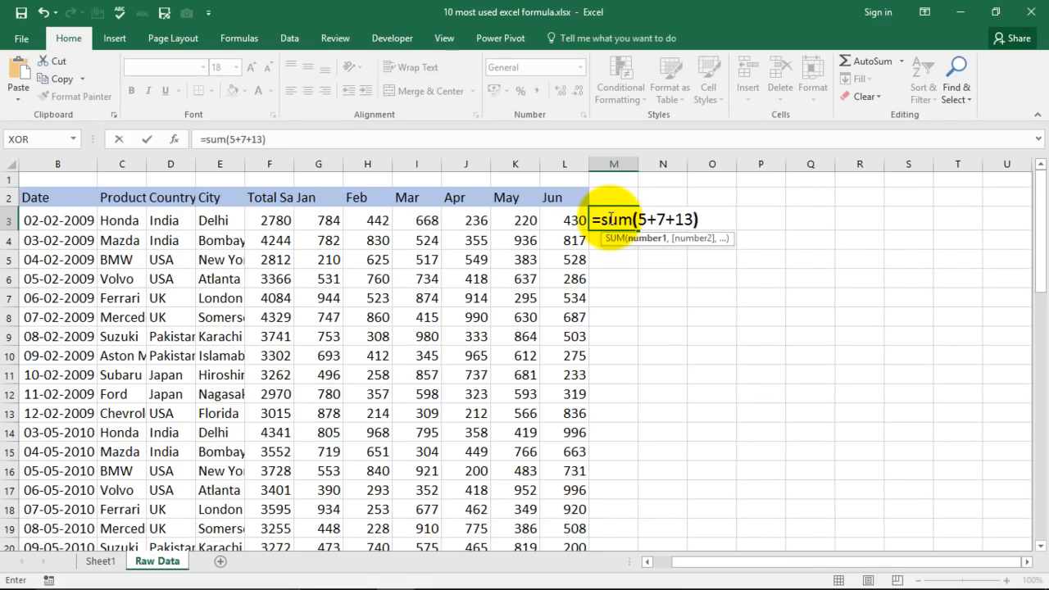
{"action": "key", "text": "Return"}
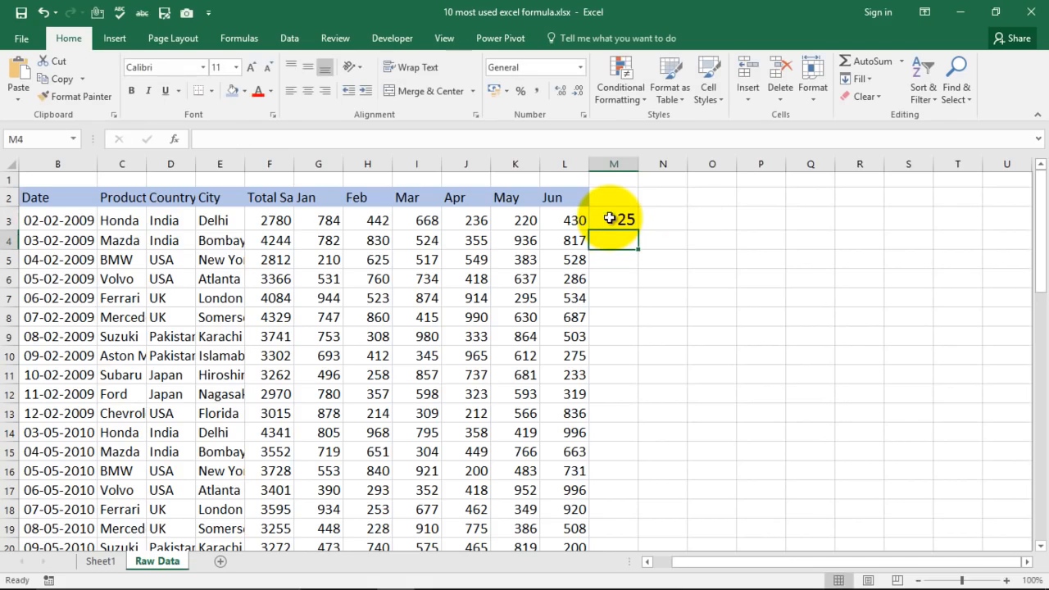
Clear cell M3 and fill it with an AutoSum of F3:L3.
{"action": "left_click", "coordinate": [610, 218]}
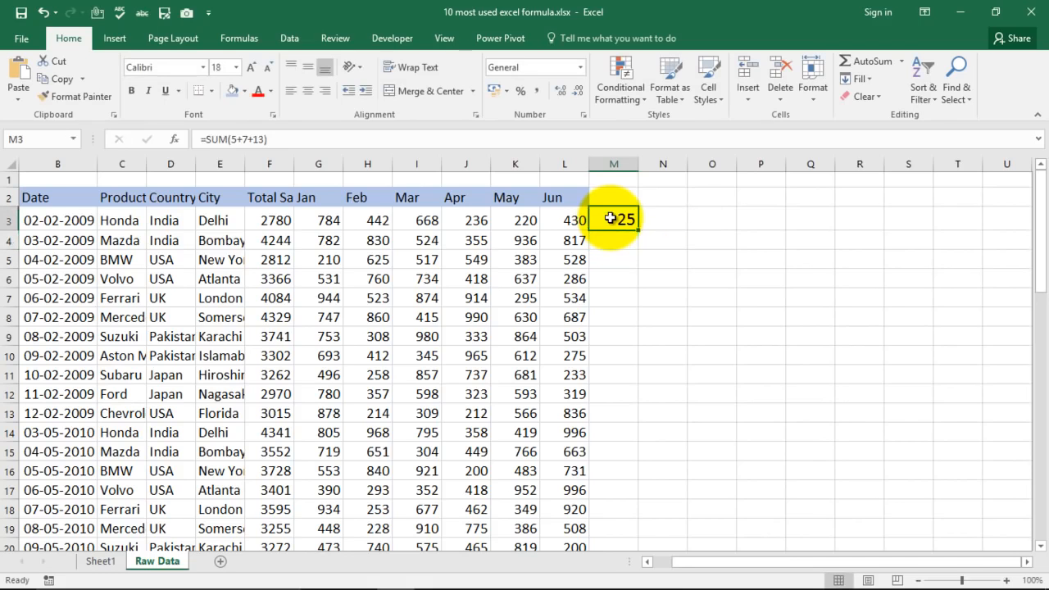
{"action": "key", "text": "Delete"}
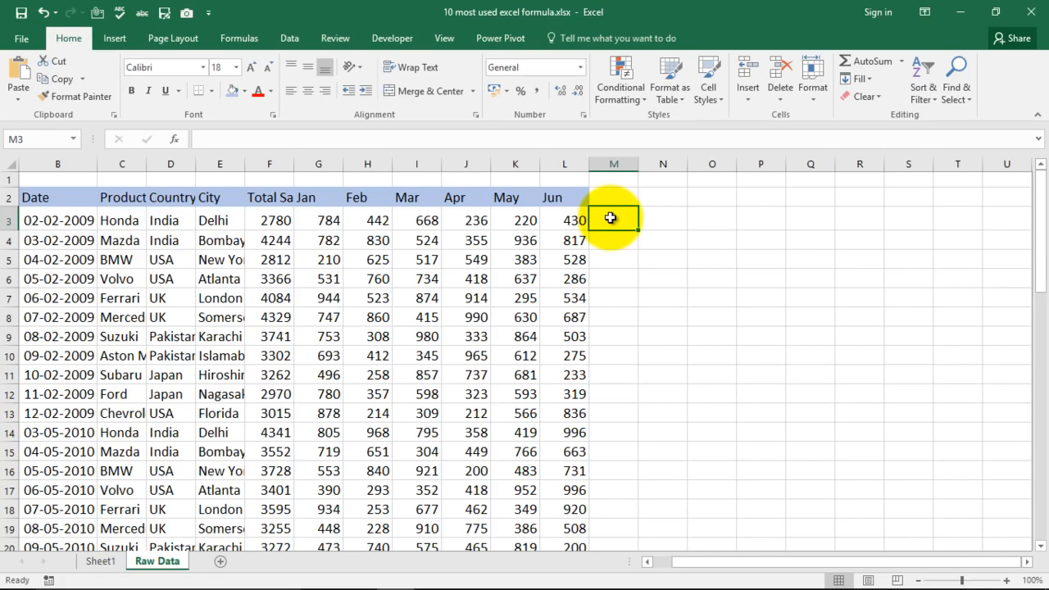
{"action": "key", "text": "alt+equal"}
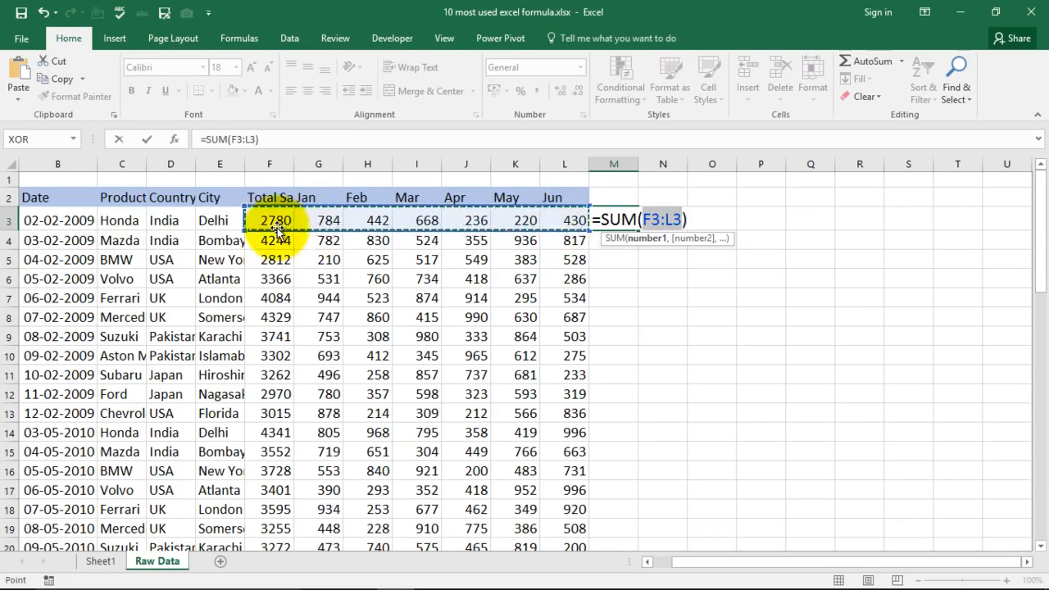
{"action": "key", "text": "Return"}
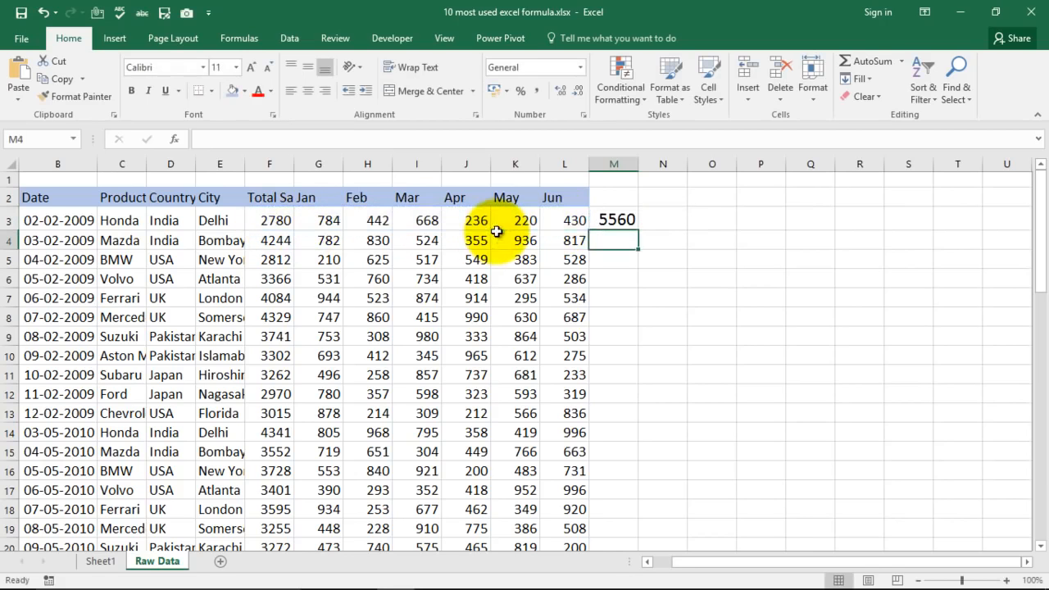
{"action": "left_click", "coordinate": [616, 218]}
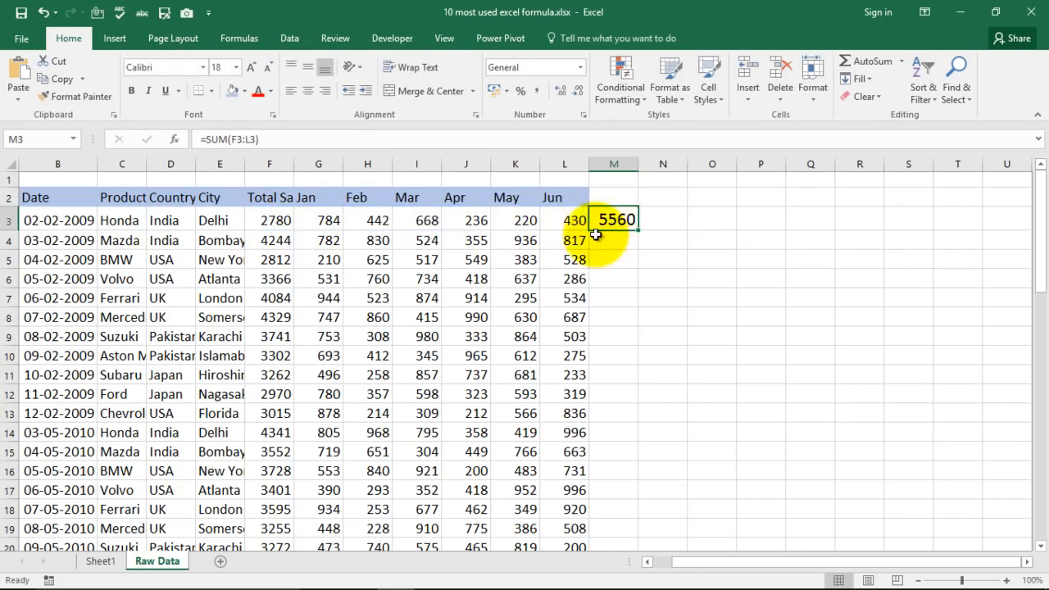
{"action": "left_click", "coordinate": [97, 560]}
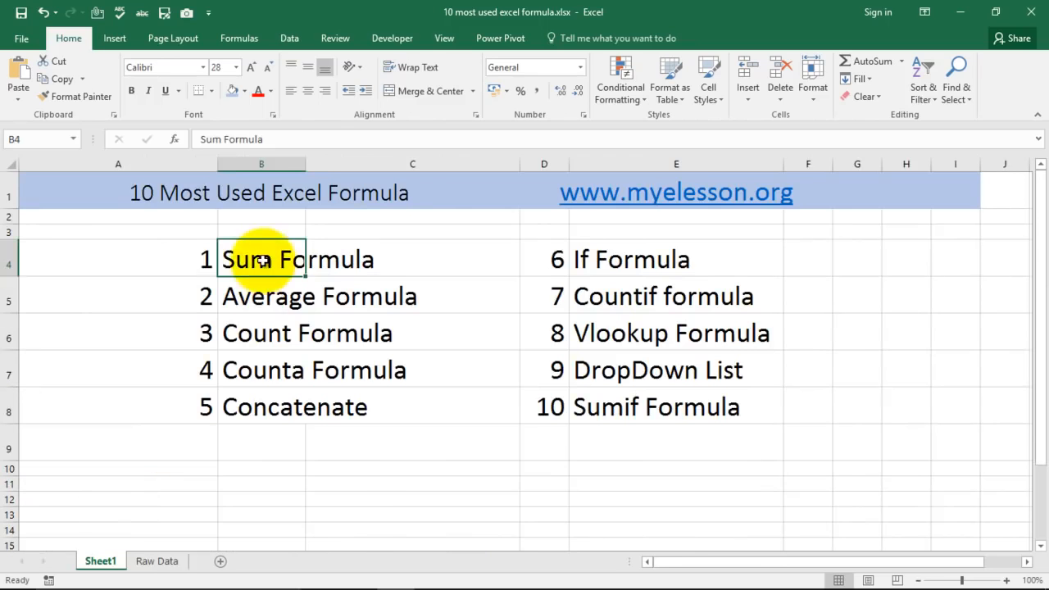
{"action": "left_click", "coordinate": [250, 291]}
{"action": "left_click", "coordinate": [156, 560]}
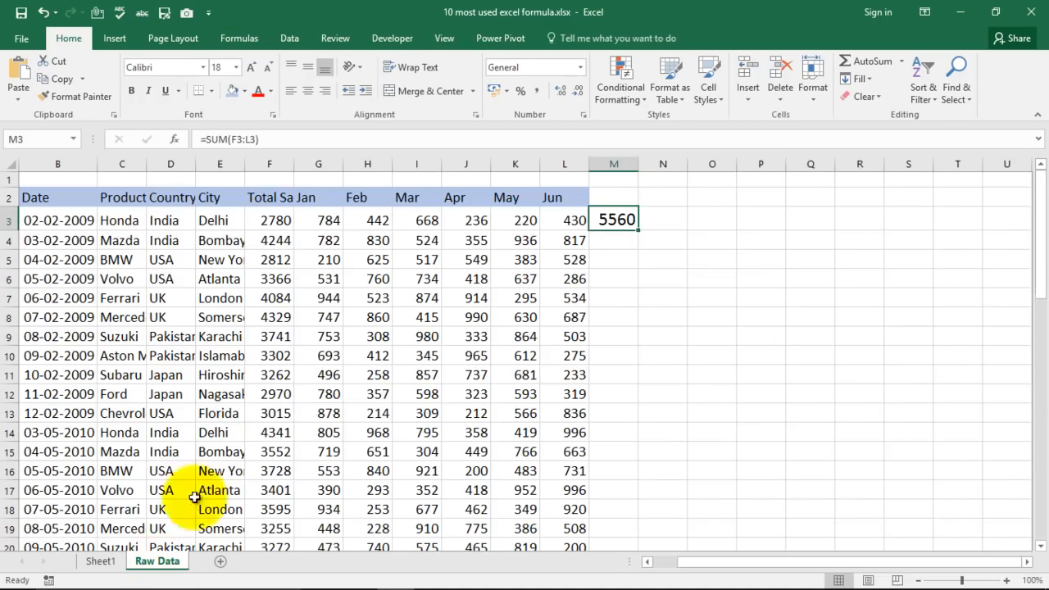
{"action": "left_click", "coordinate": [609, 245]}
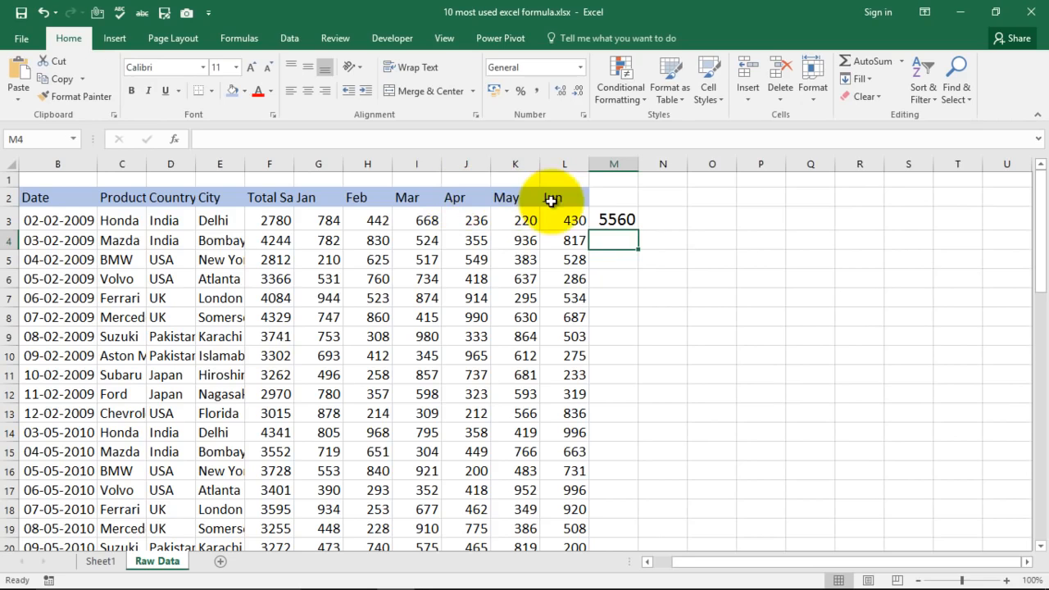
{"action": "type", "text": "="}
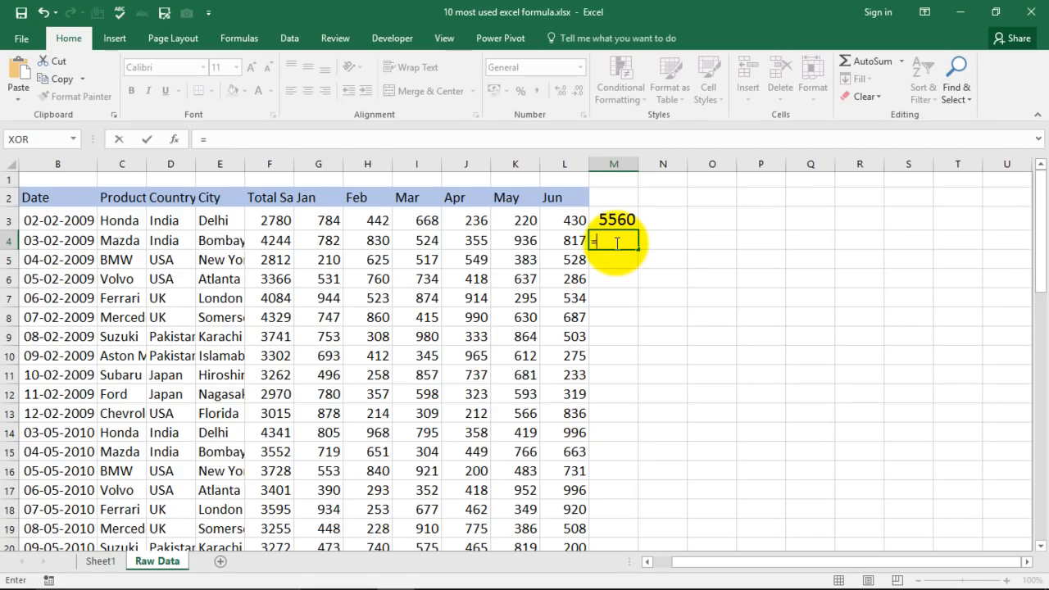
{"action": "key", "text": "Escape"}
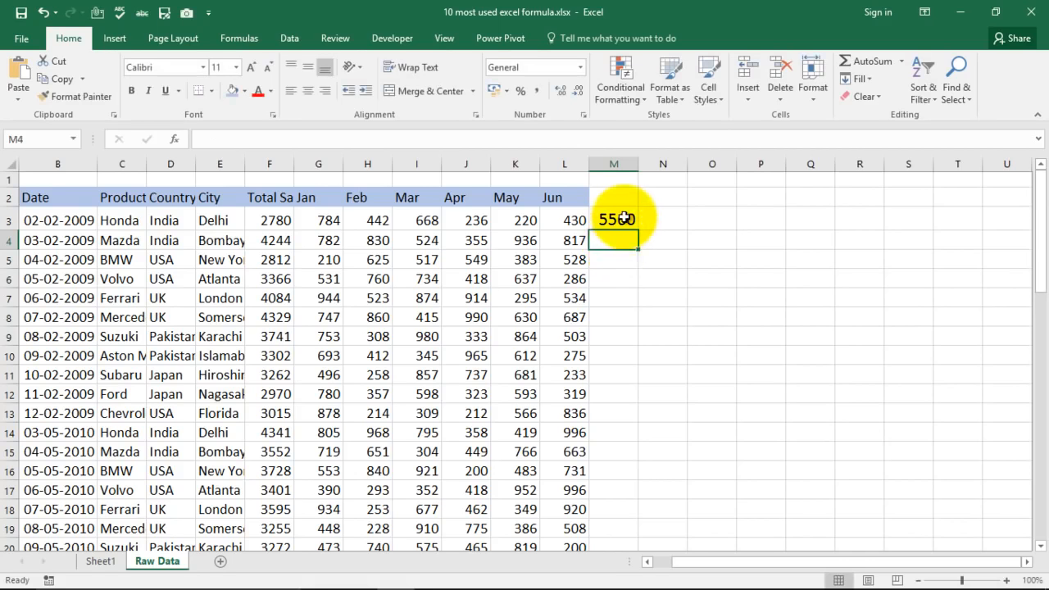
Replace the content of cell M3 with =AVERAGE(G3,H3,I3,L3) to average the Honda row's Jan, Feb, Mar and Jun values.
{"action": "left_click", "coordinate": [615, 218]}
{"action": "key", "text": "Delete"}
{"action": "type", "text": "="}
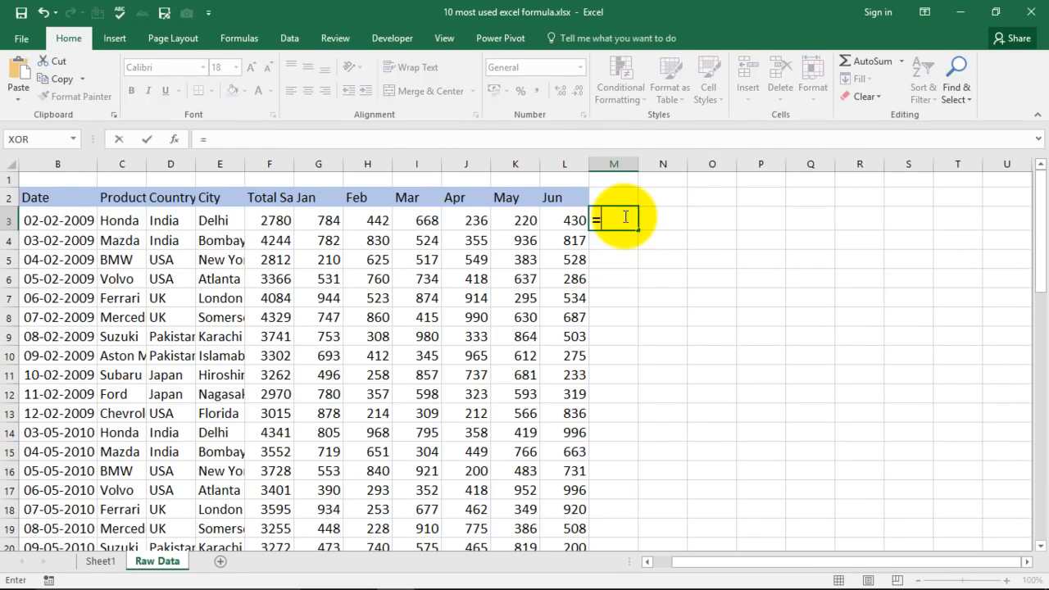
{"action": "type", "text": "average"}
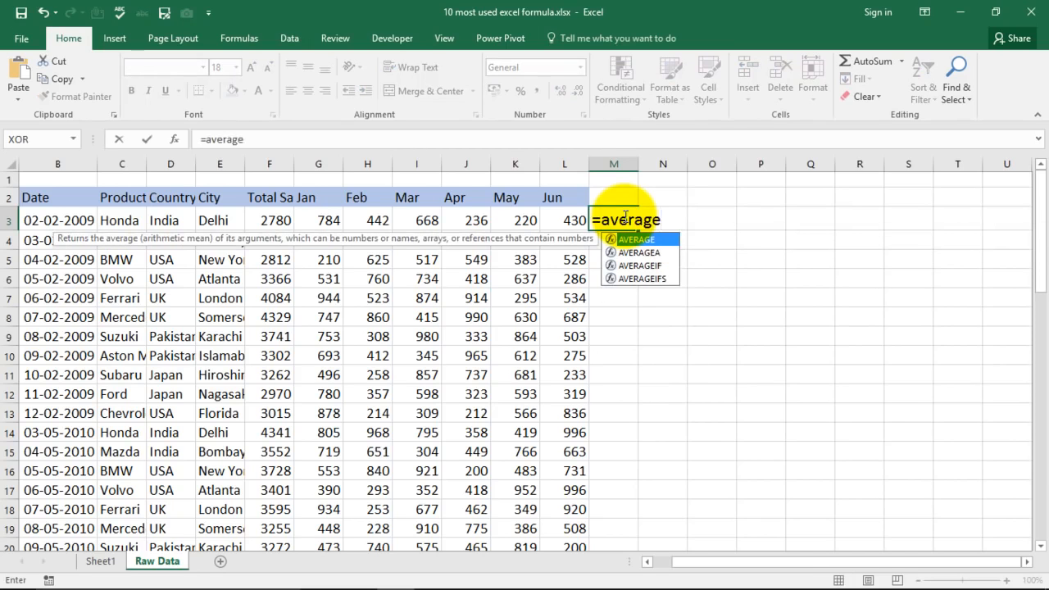
{"action": "key", "text": "Tab"}
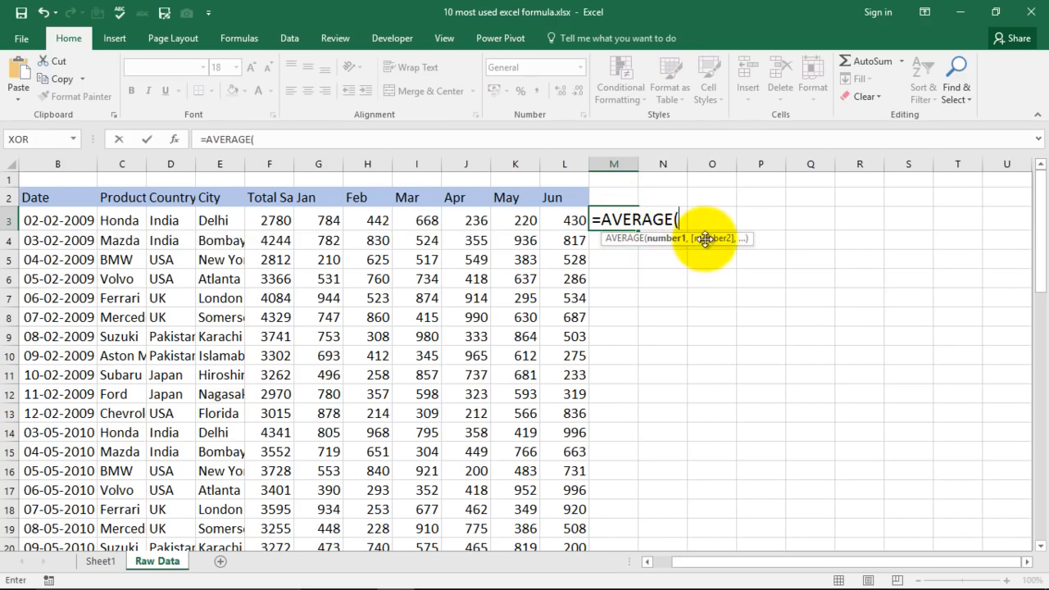
{"action": "left_click", "coordinate": [325, 219]}
{"action": "type", "text": ","}
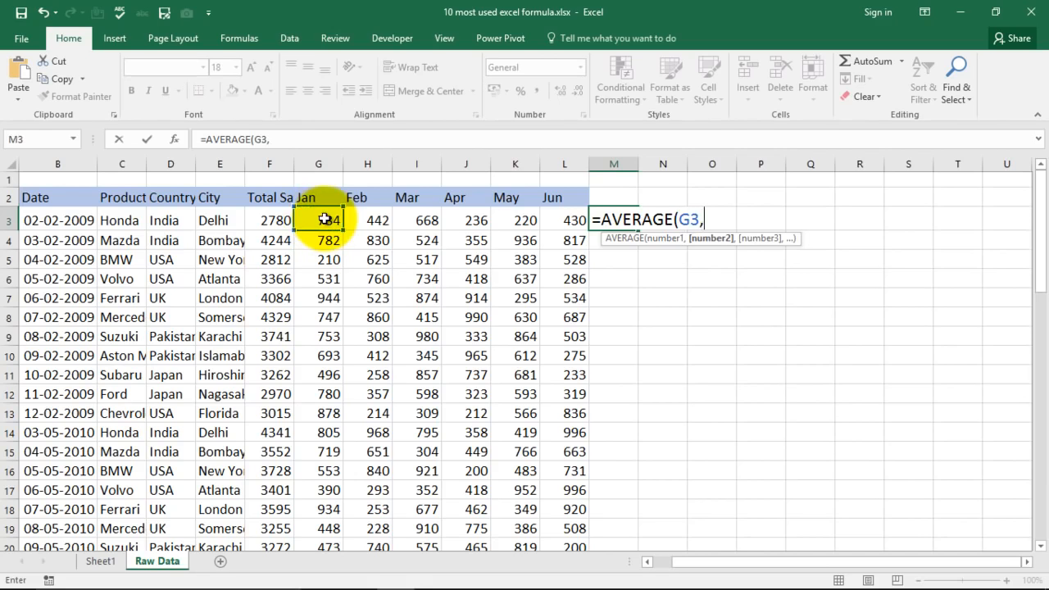
{"action": "left_click", "coordinate": [375, 220]}
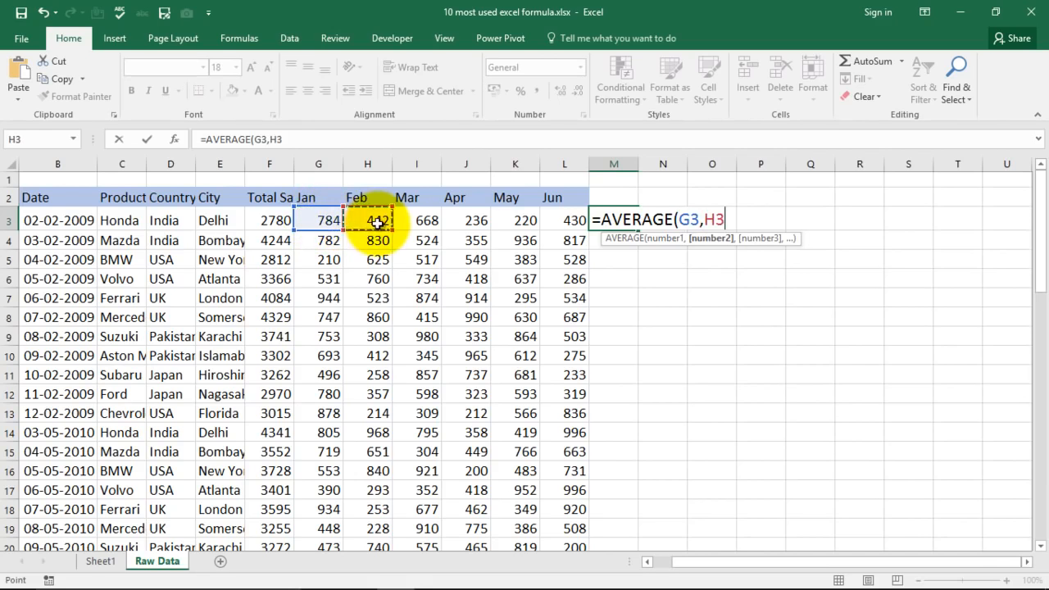
{"action": "type", "text": ","}
{"action": "left_click", "coordinate": [427, 220]}
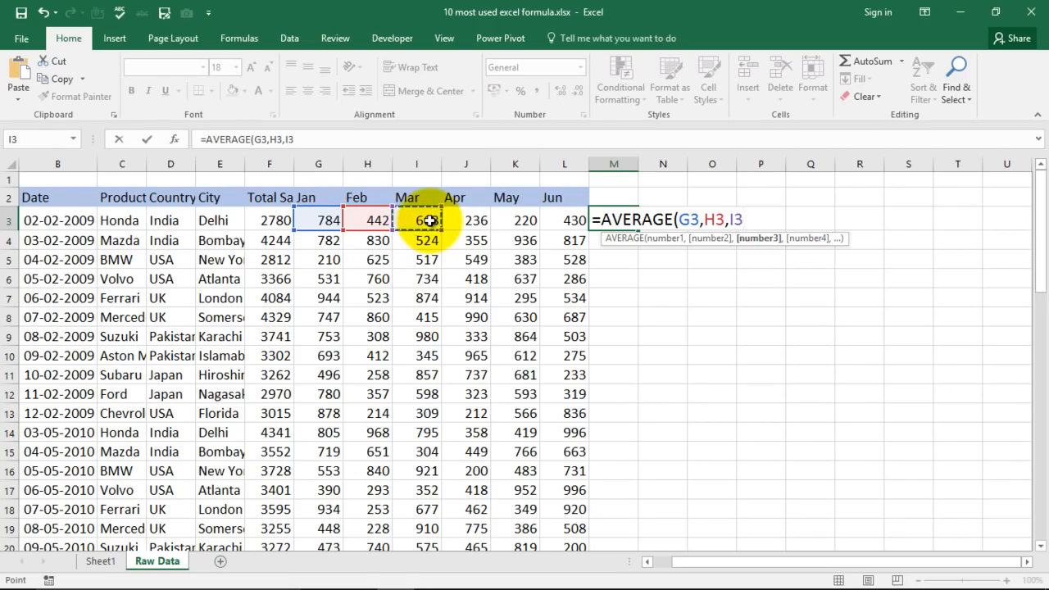
{"action": "type", "text": ","}
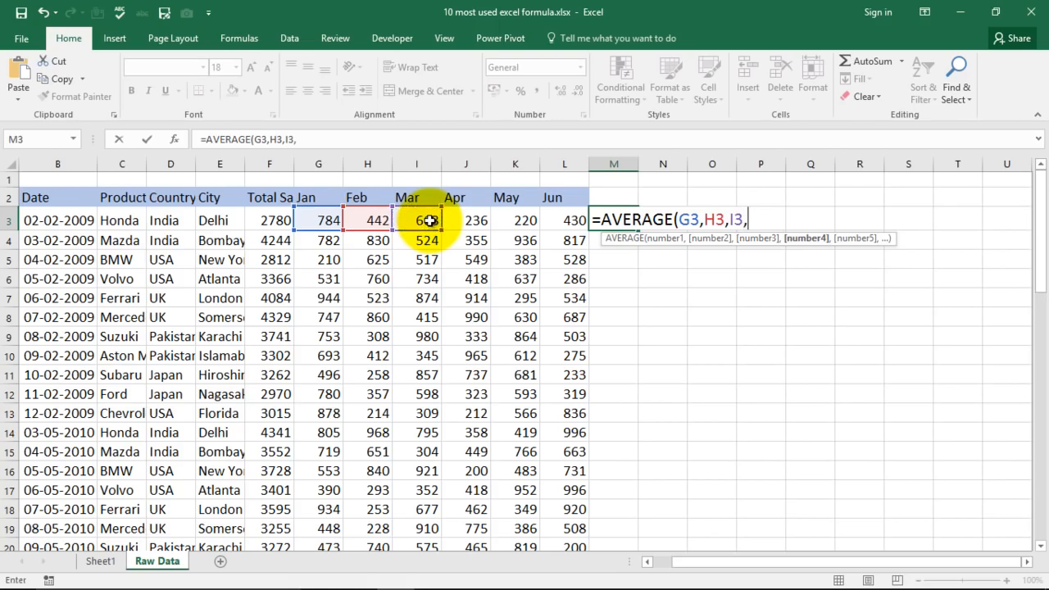
{"action": "left_click", "coordinate": [574, 219]}
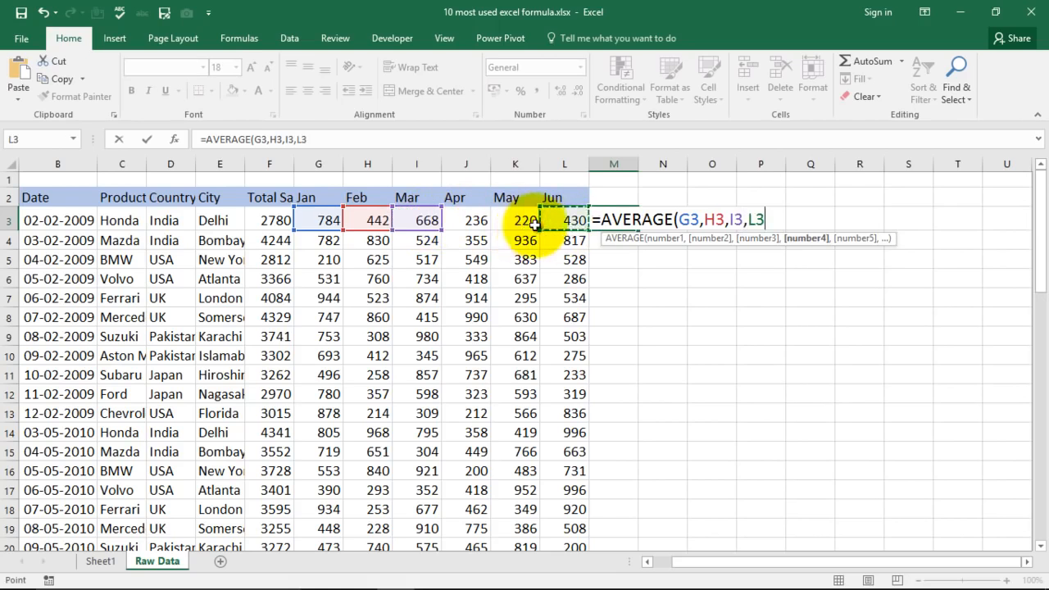
{"action": "key", "text": "Return"}
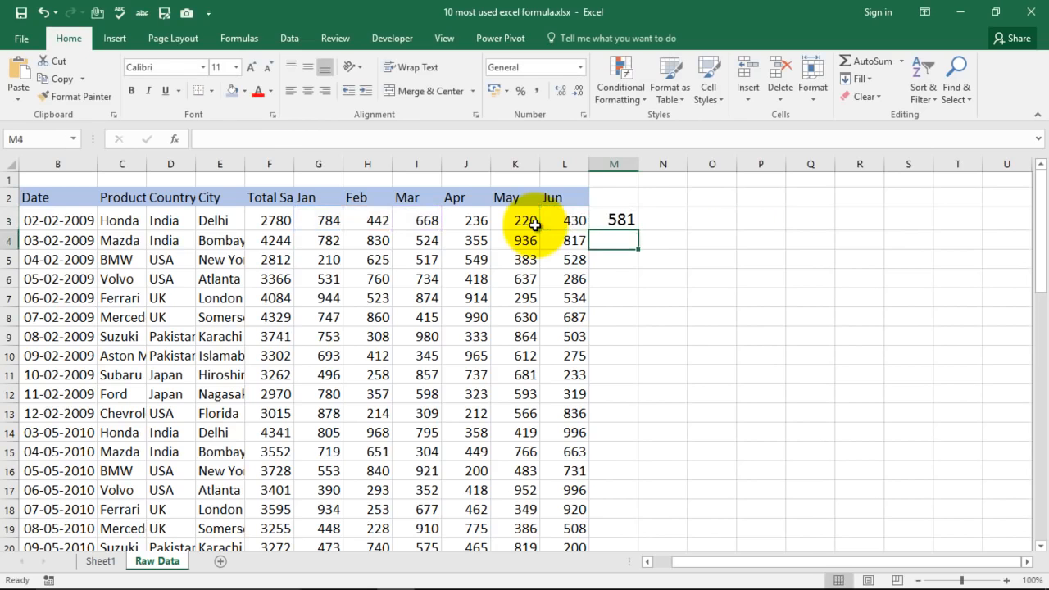
Replace the formula in cell M3 with =AVERAGE(G3:L3) and check it against the Honda row's Jan to Jun range.
{"action": "left_click", "coordinate": [628, 221]}
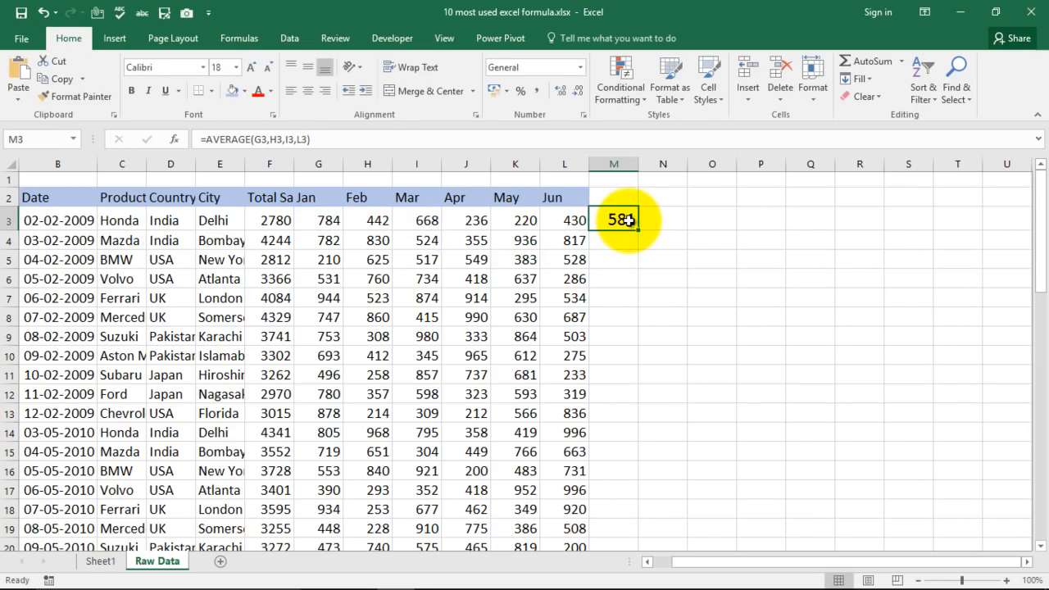
{"action": "type", "text": "=s"}
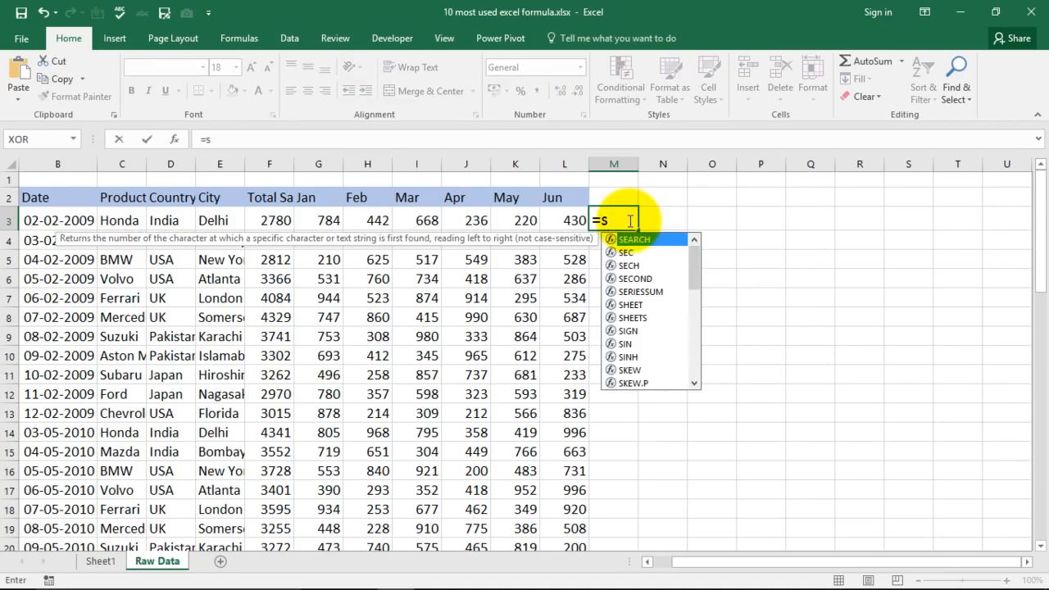
{"action": "key", "text": "BackSpace"}
{"action": "type", "text": "ave"}
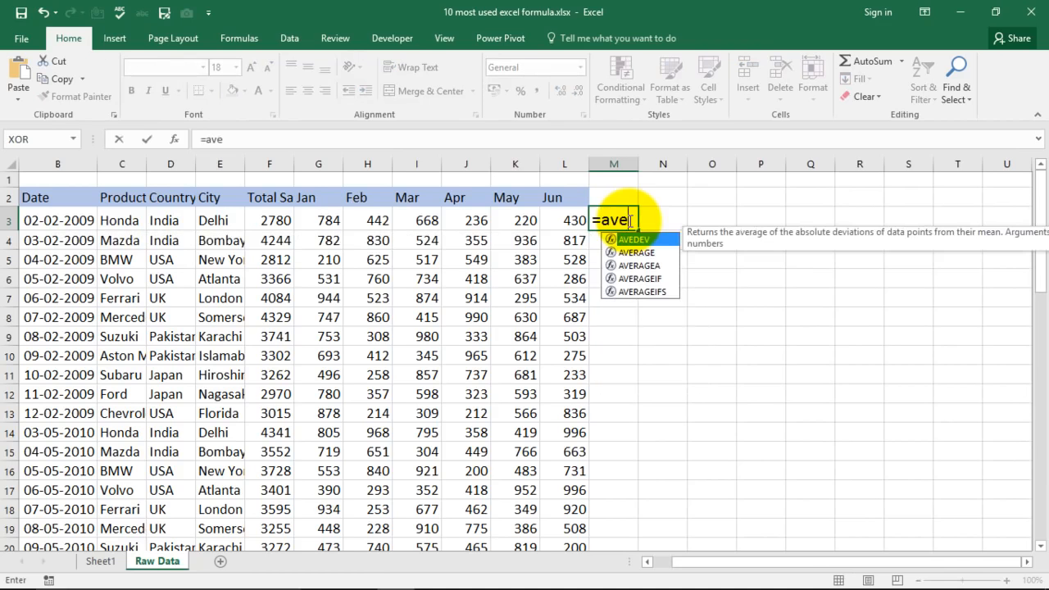
{"action": "key", "text": "Down"}
{"action": "key", "text": "Tab"}
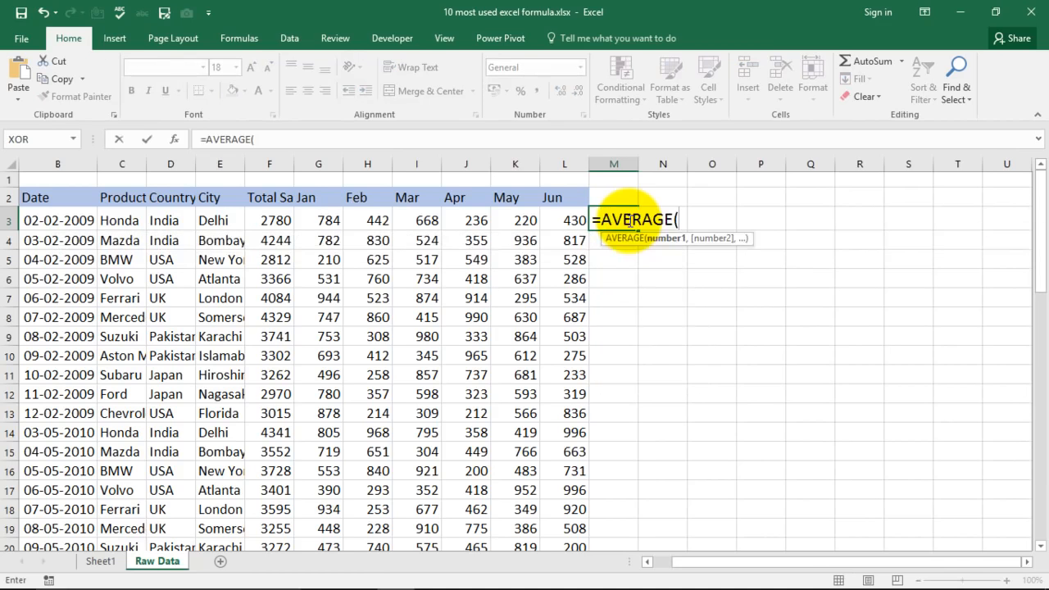
{"action": "left_click_drag", "start_coordinate": [316, 221], "coordinate": [569, 222]}
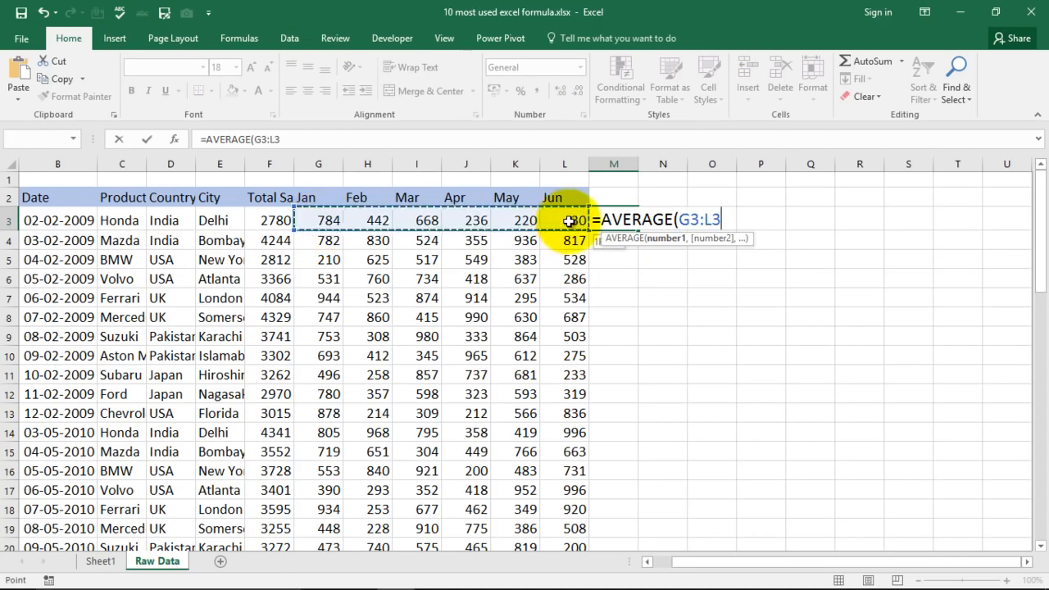
{"action": "type", "text": ")"}
{"action": "key", "text": "Return"}
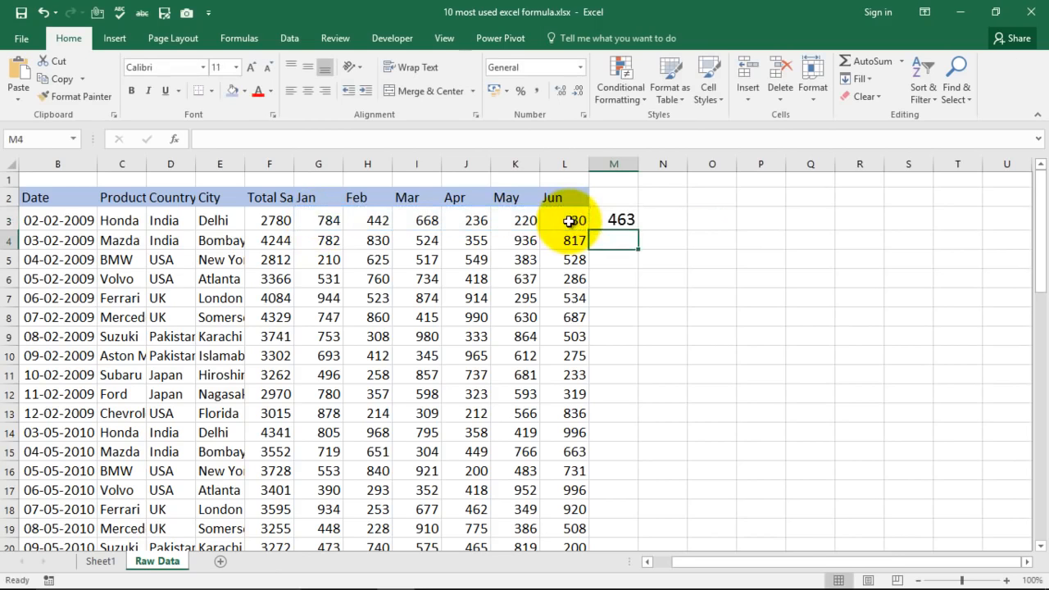
{"action": "left_click", "coordinate": [615, 220]}
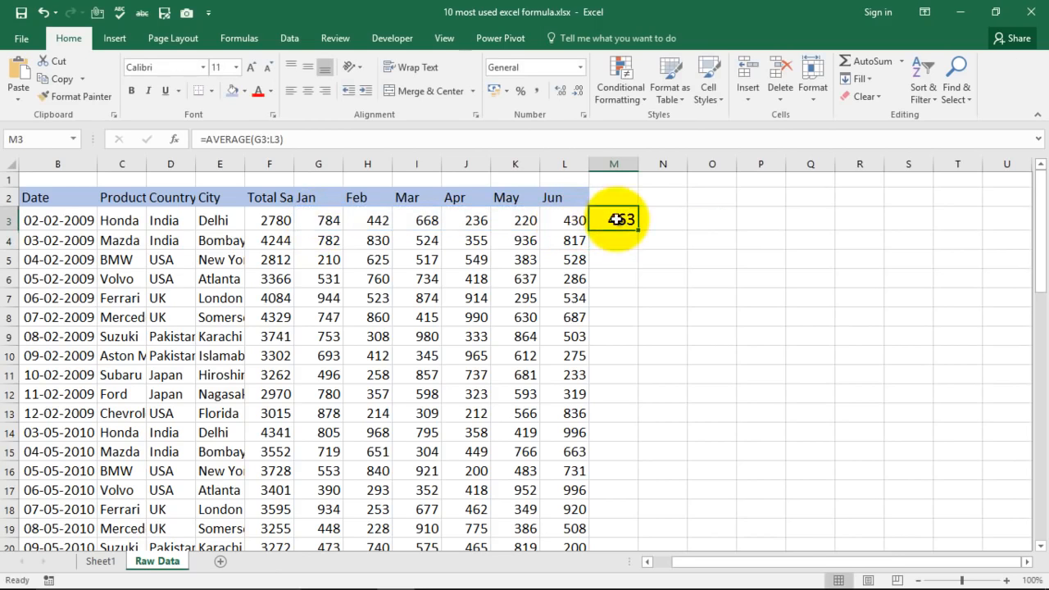
{"action": "left_click", "coordinate": [332, 221]}
{"action": "left_click_drag", "start_coordinate": [359, 220], "coordinate": [578, 223]}
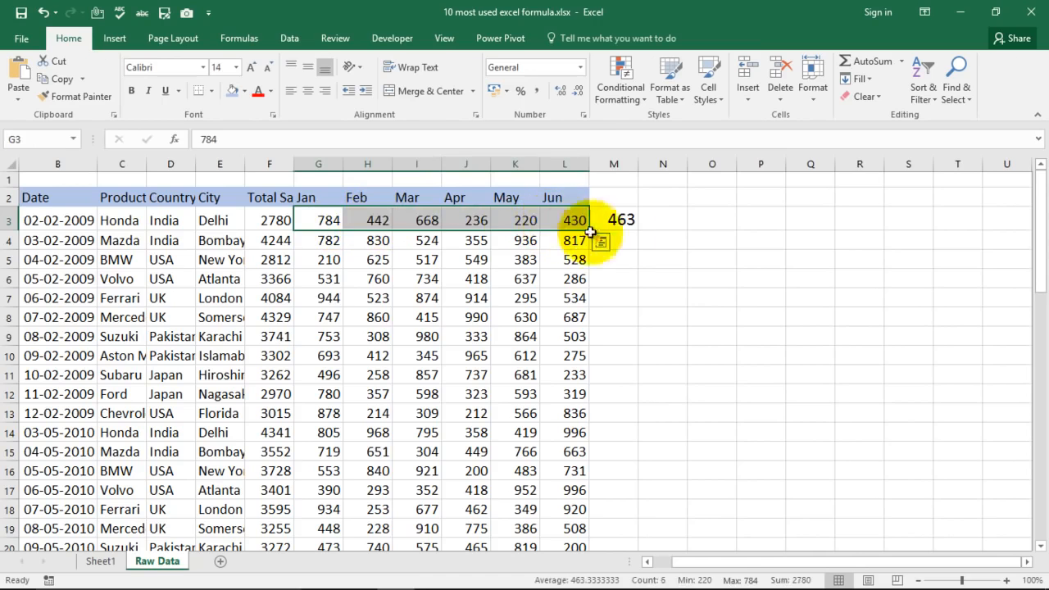
{"action": "left_click", "coordinate": [637, 261]}
Clear cell M3 and enter =AVERAGE(784,442,668) to average the Jan, Feb and Mar figures as literal numbers.
{"action": "left_click", "coordinate": [625, 218]}
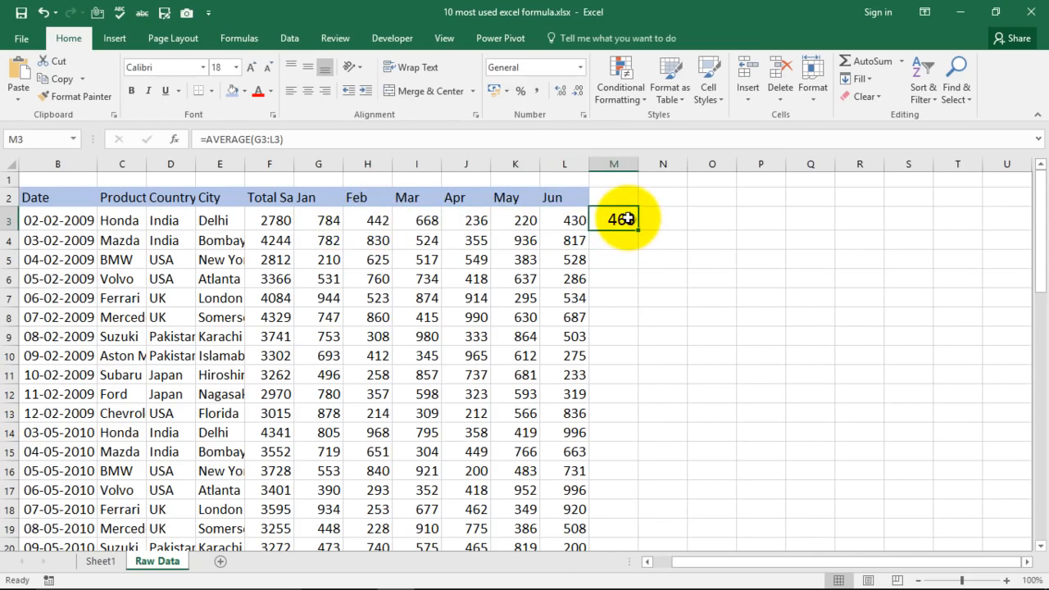
{"action": "key", "text": "Delete"}
{"action": "type", "text": "="}
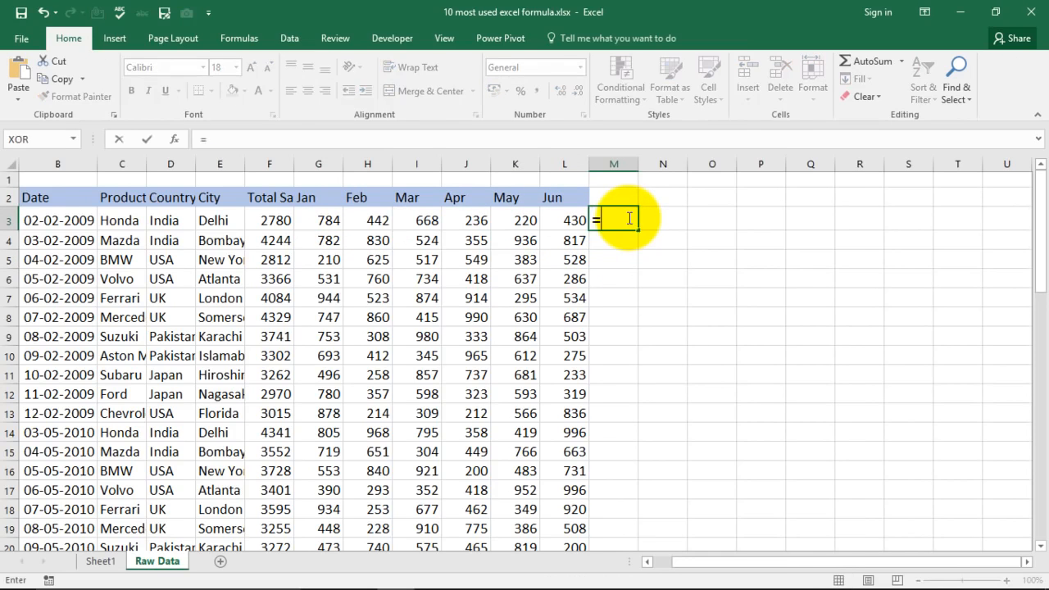
{"action": "type", "text": "ave"}
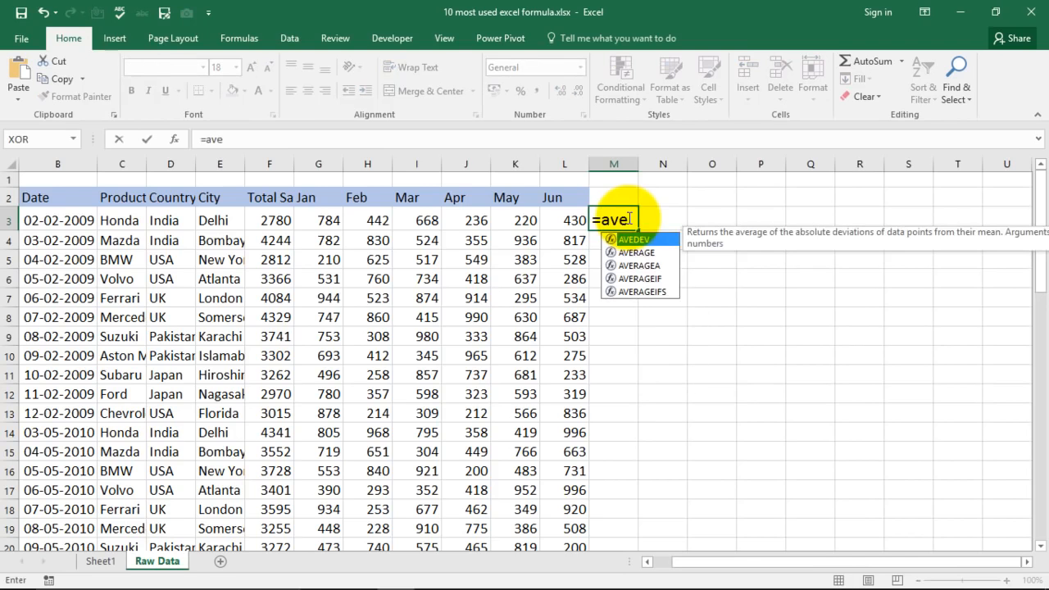
{"action": "key", "text": "Down"}
{"action": "key", "text": "Tab"}
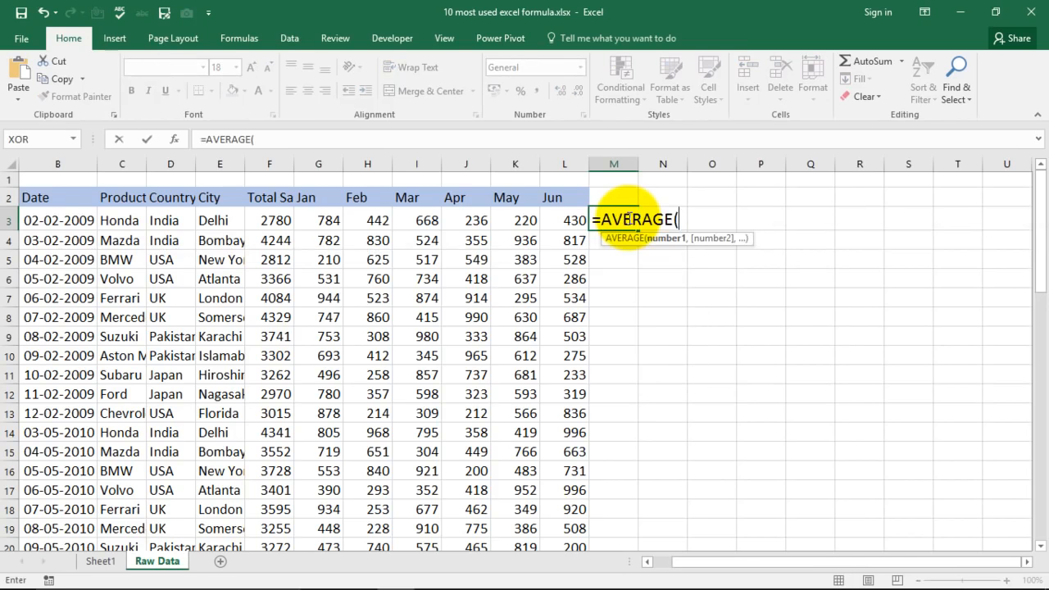
{"action": "type", "text": "784,442"}
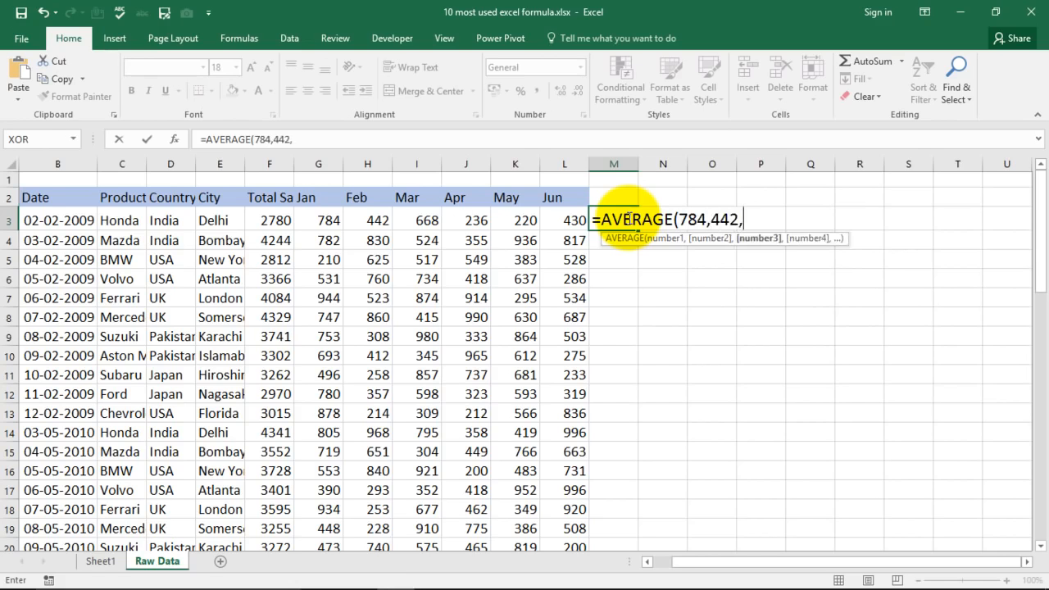
{"action": "type", "text": ",668)"}
{"action": "key", "text": "Return"}
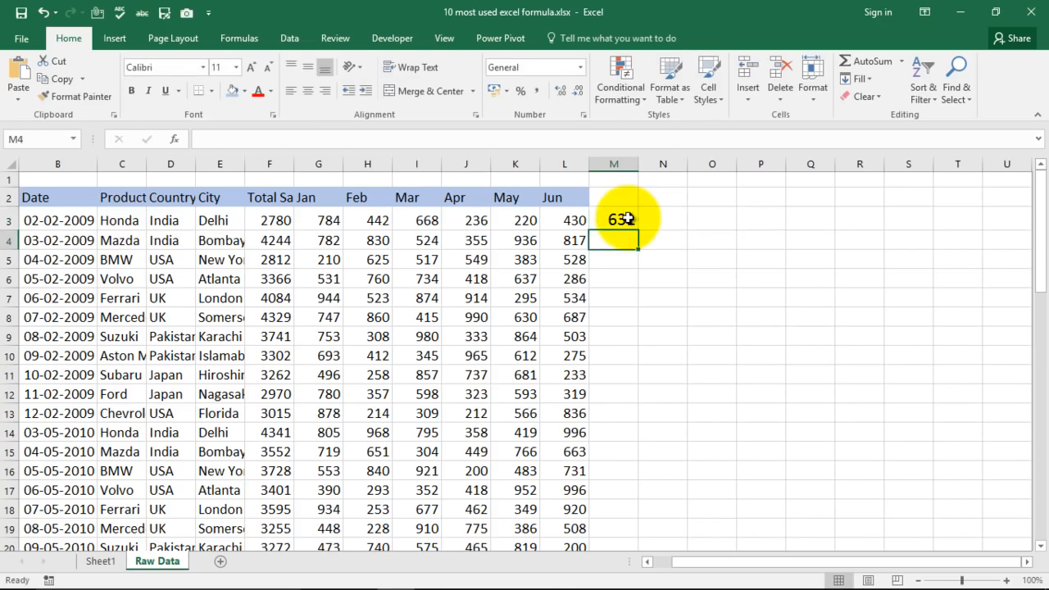
{"action": "left_click_drag", "start_coordinate": [331, 219], "coordinate": [416, 227]}
Clear cell M3 and select the Count Formula entry in the formula list on Sheet1.
{"action": "left_click", "coordinate": [615, 219]}
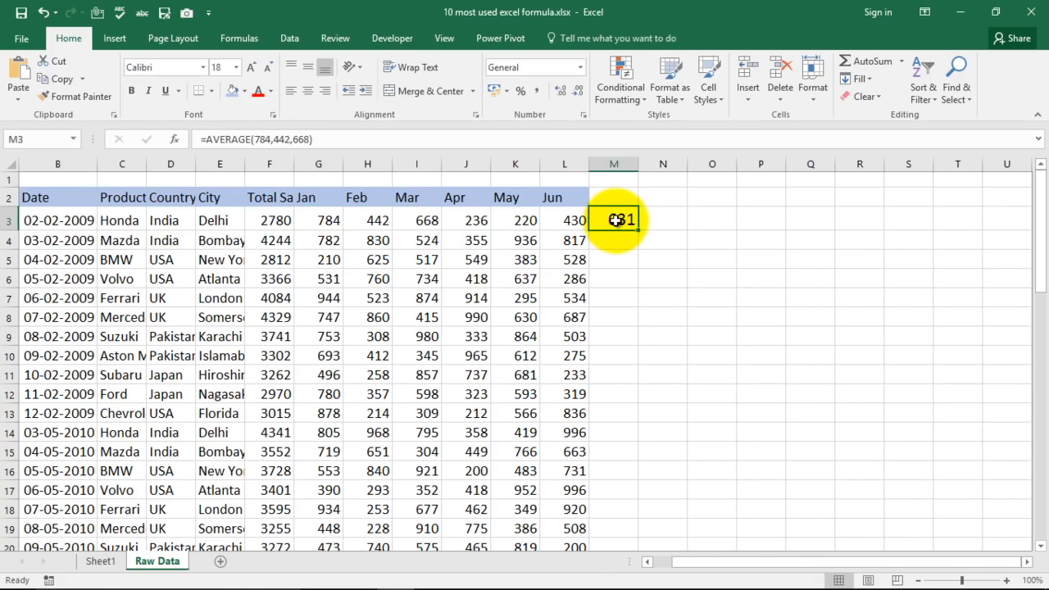
{"action": "key", "text": "Delete"}
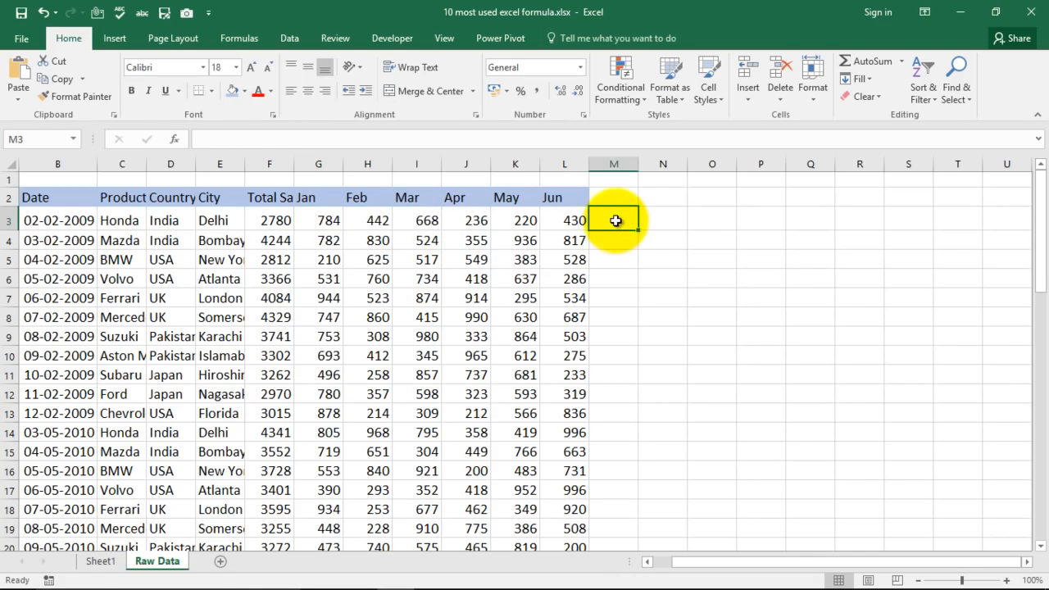
{"action": "left_click", "coordinate": [101, 560]}
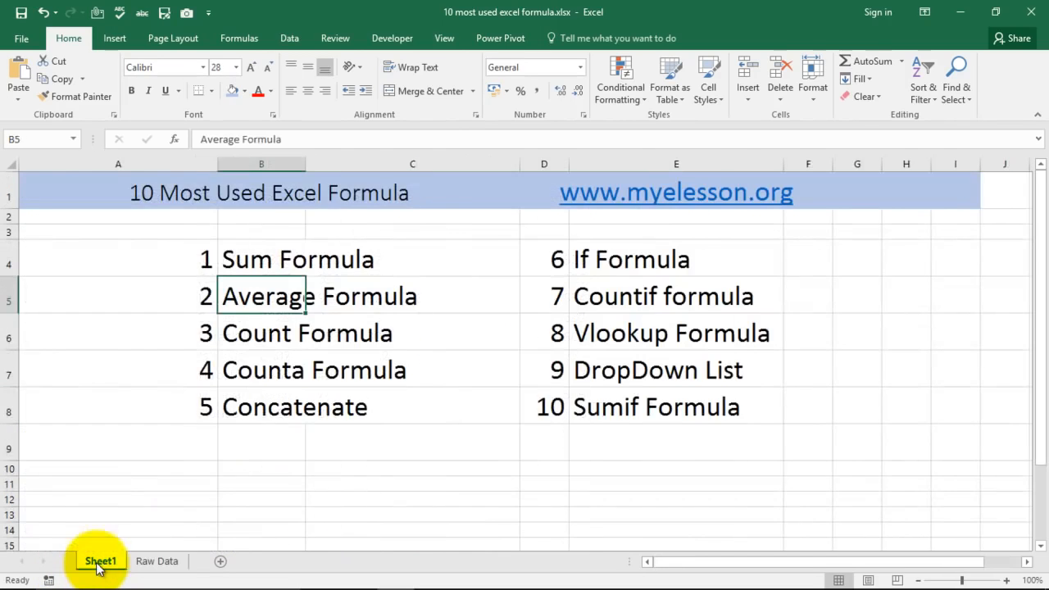
{"action": "left_click", "coordinate": [250, 337]}
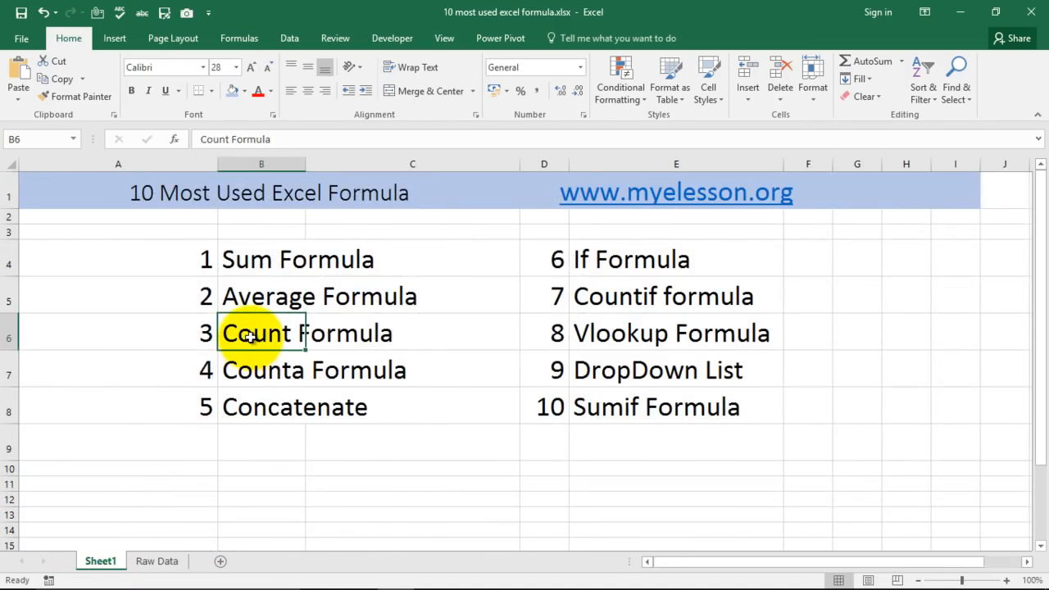
Return to the Raw Data sheet and enter =count(B3:L3) in cell M3 to count the numeric cells in the Honda row.
{"action": "left_click", "coordinate": [156, 561]}
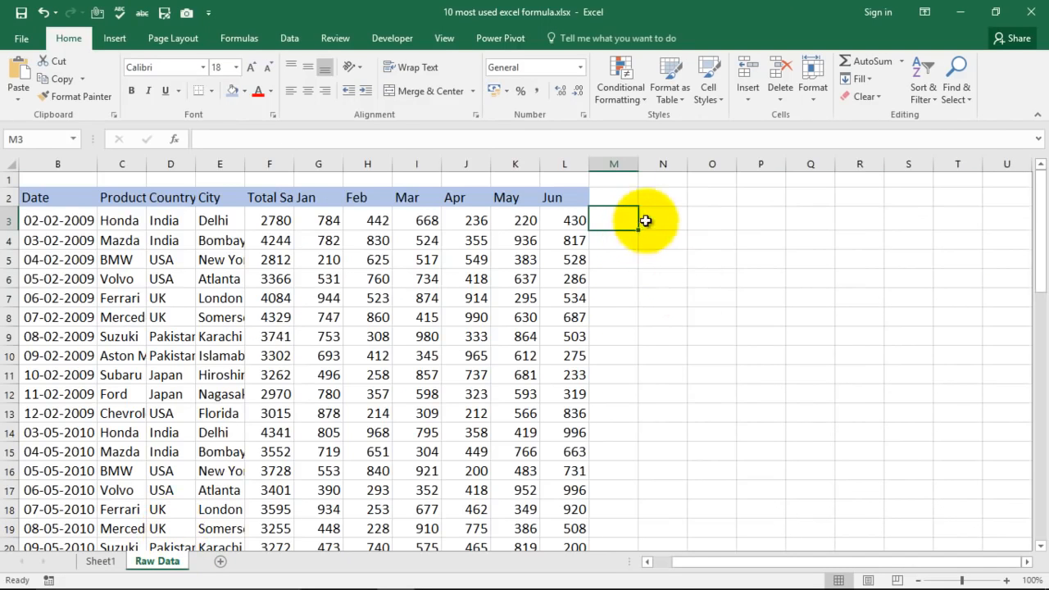
{"action": "type", "text": "="}
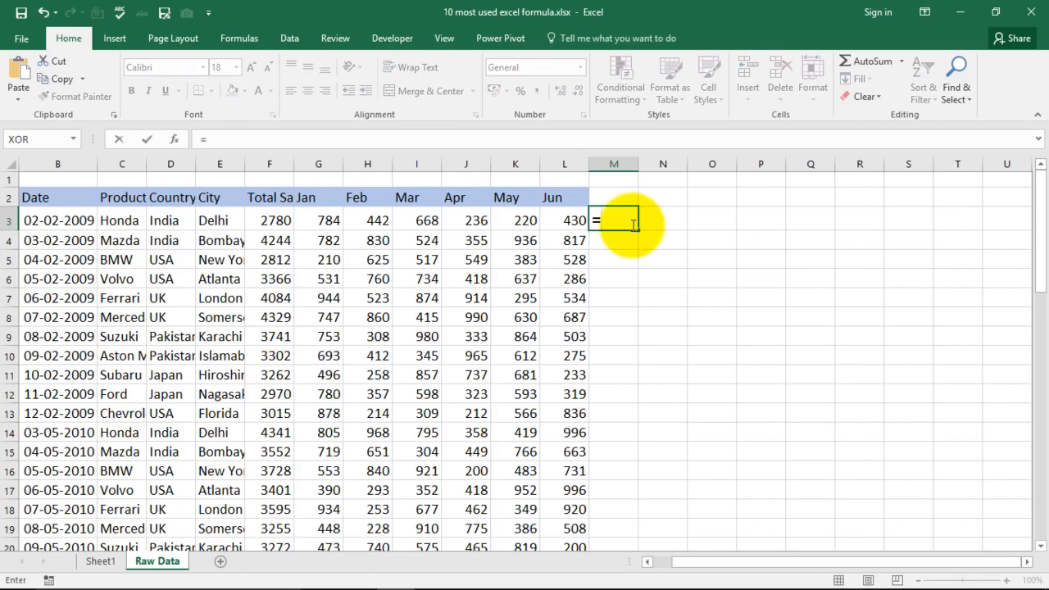
{"action": "type", "text": "count"}
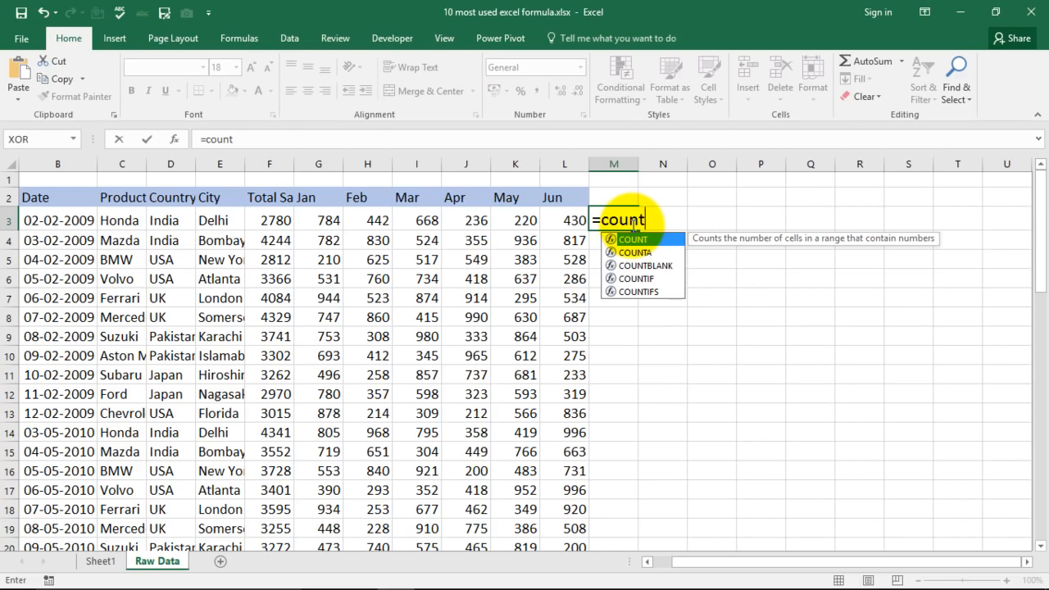
{"action": "type", "text": "("}
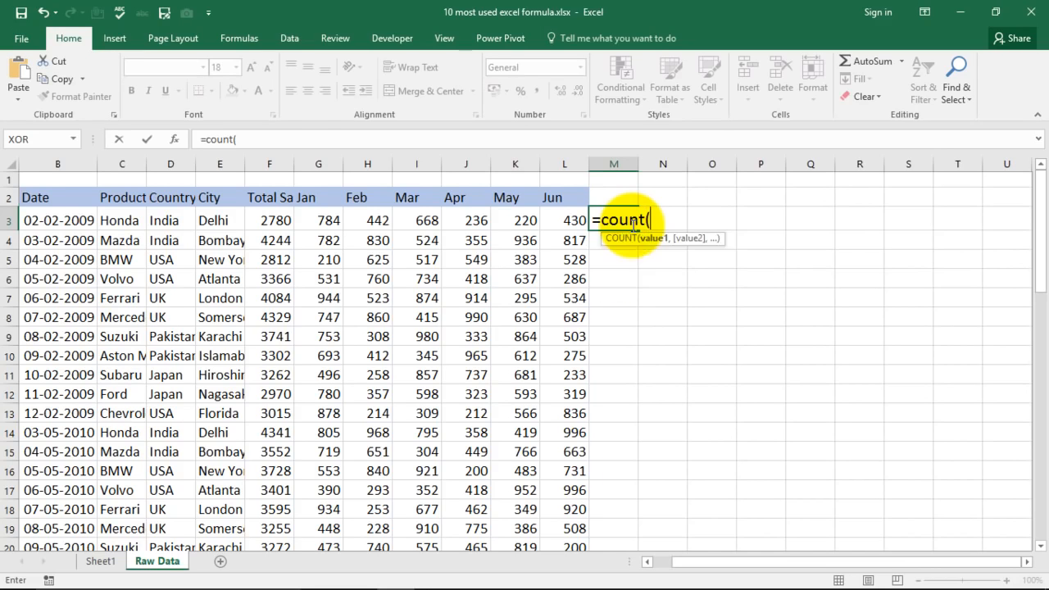
{"action": "left_click_drag", "start_coordinate": [36, 223], "coordinate": [556, 223]}
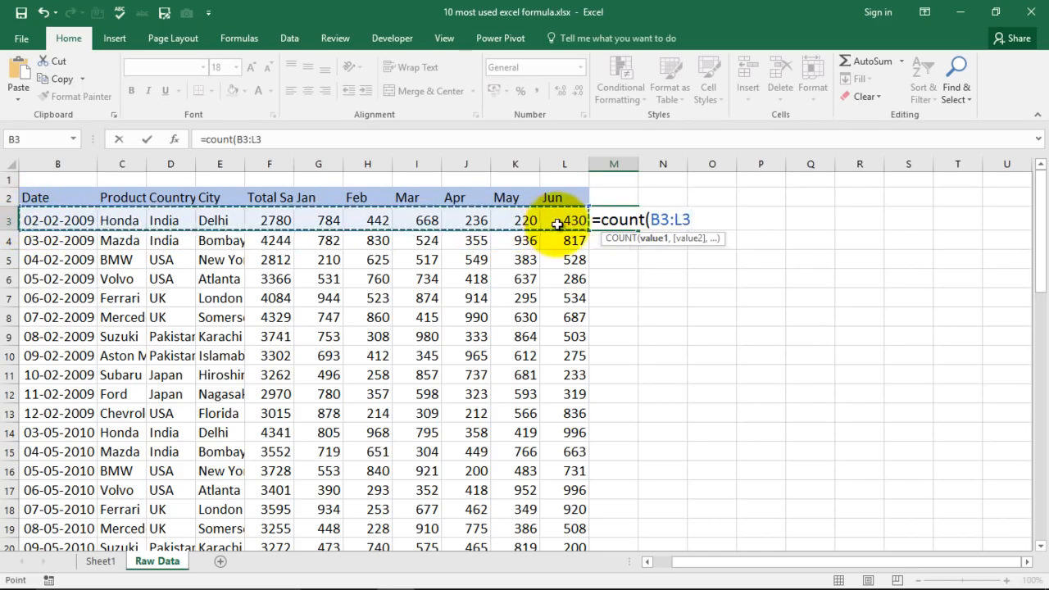
{"action": "type", "text": ")"}
{"action": "key", "text": "Return"}
{"action": "left_click", "coordinate": [618, 216]}
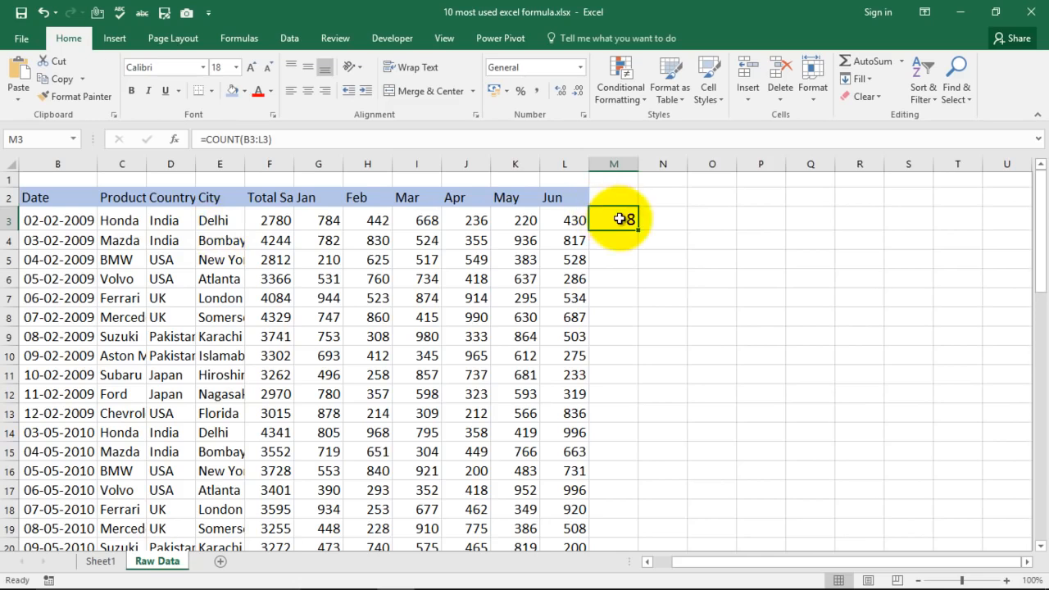
Replace the Honda row's Jun value in cell L3 with the letter A and recheck the COUNT formula in M3.
{"action": "left_click", "coordinate": [567, 224]}
{"action": "type", "text": "A"}
{"action": "key", "text": "Return"}
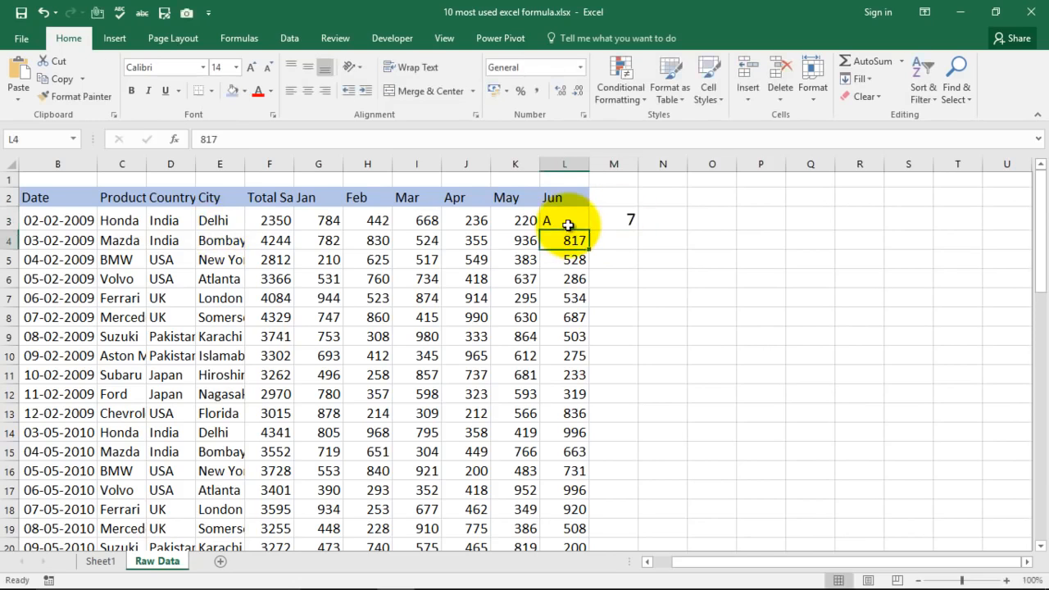
{"action": "left_click", "coordinate": [617, 219]}
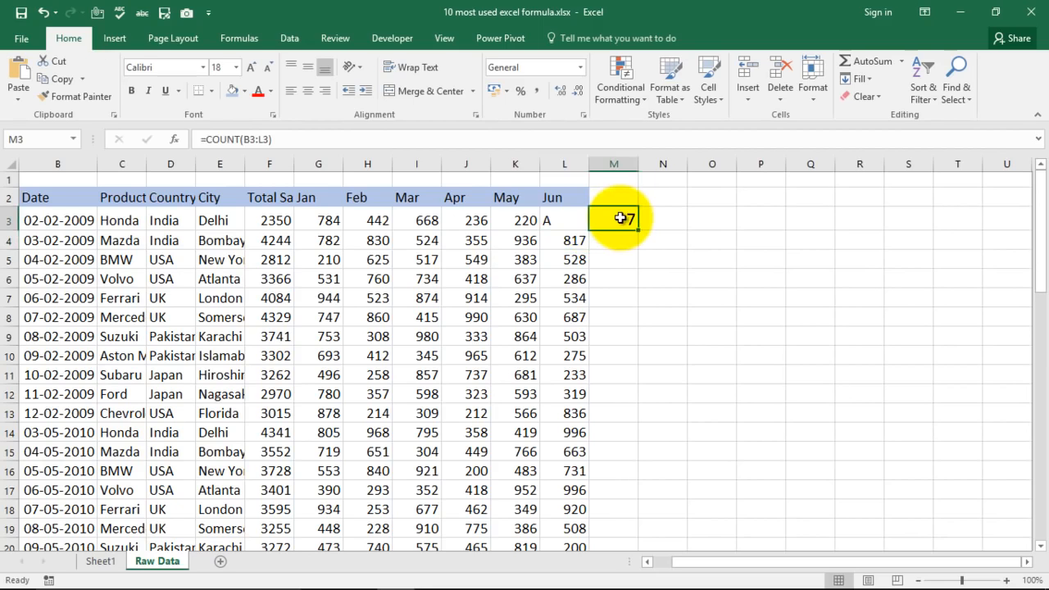
Undo the letter A entry in cell L3 and select the Counta Formula entry in the formula list on Sheet1.
{"action": "key", "text": "ctrl+z"}
{"action": "left_click", "coordinate": [630, 223]}
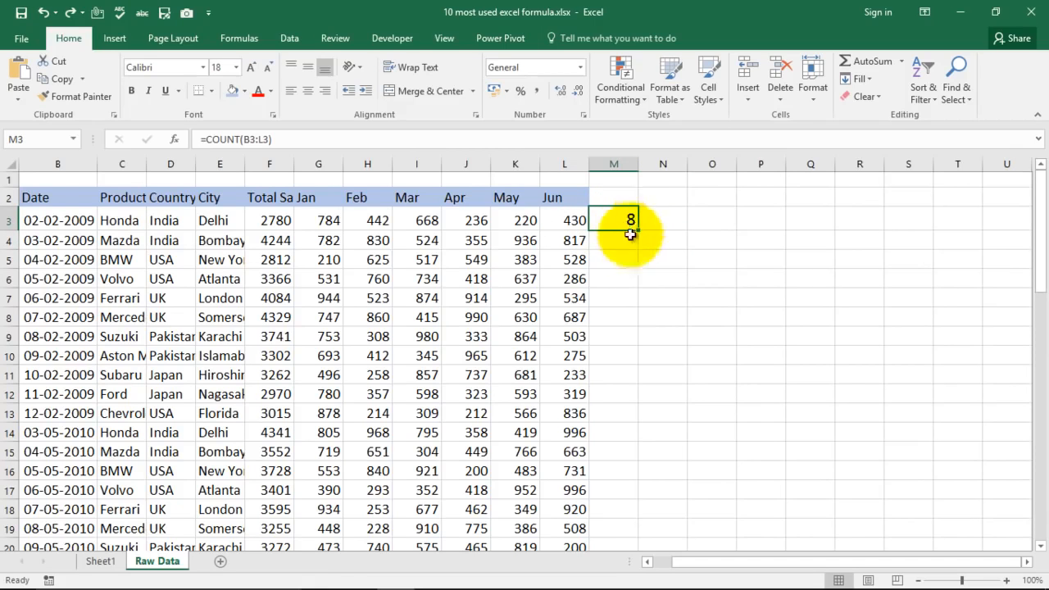
{"action": "left_click", "coordinate": [100, 562]}
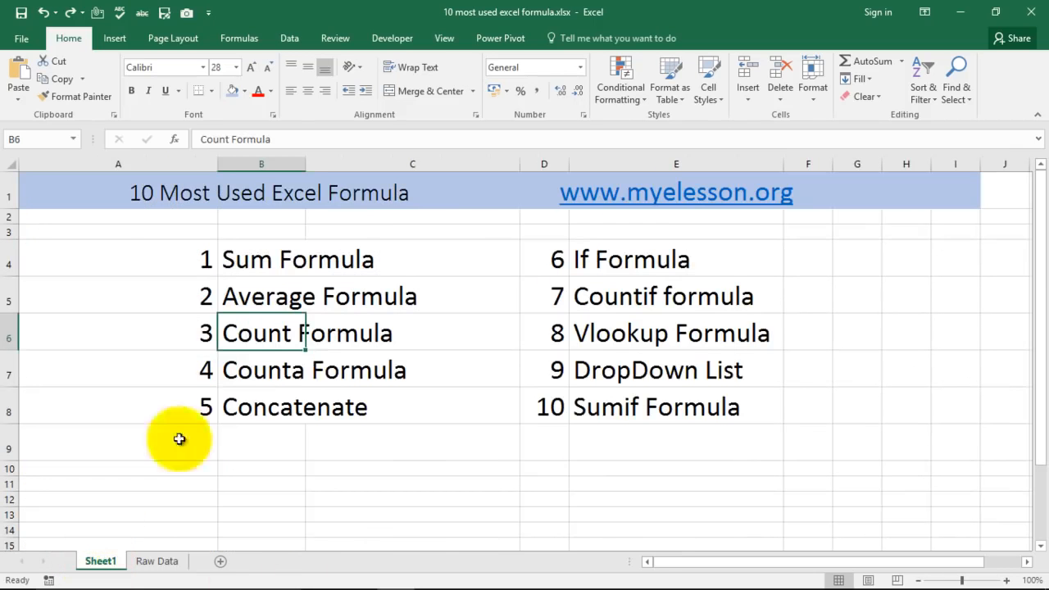
{"action": "left_click", "coordinate": [265, 370]}
Return to the Raw Data sheet and enter =COUNTA(B3:L3) in cell M3 to count the non-empty cells in the Honda row.
{"action": "left_click", "coordinate": [160, 562]}
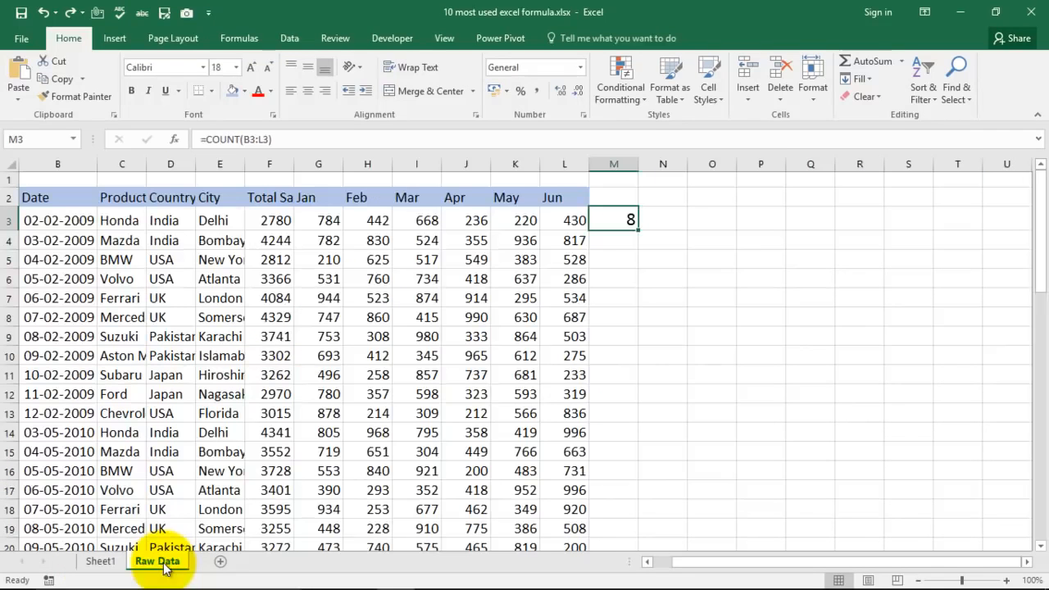
{"action": "type", "text": "="}
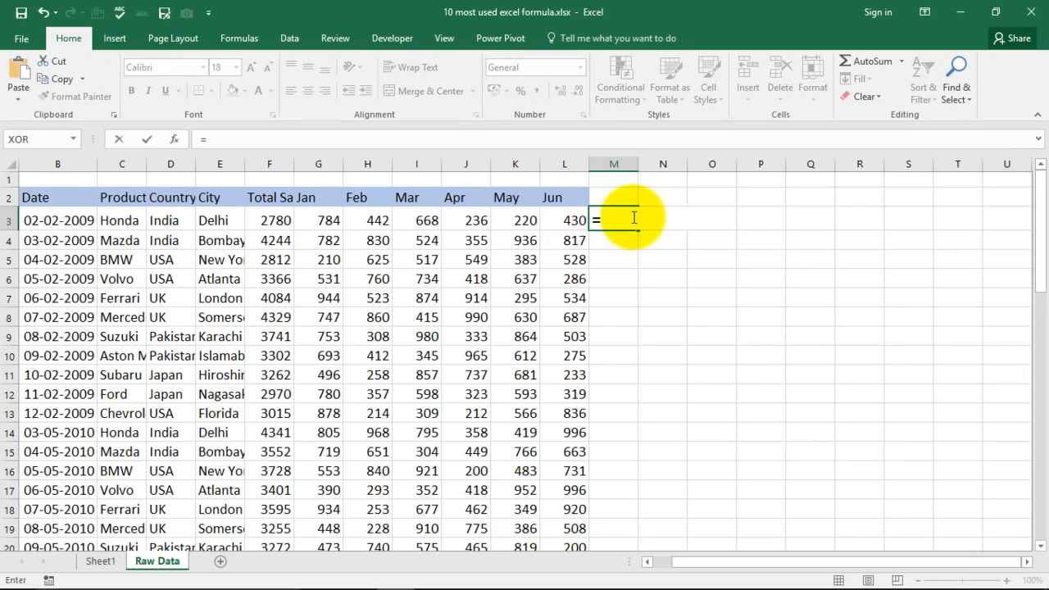
{"action": "type", "text": "counta"}
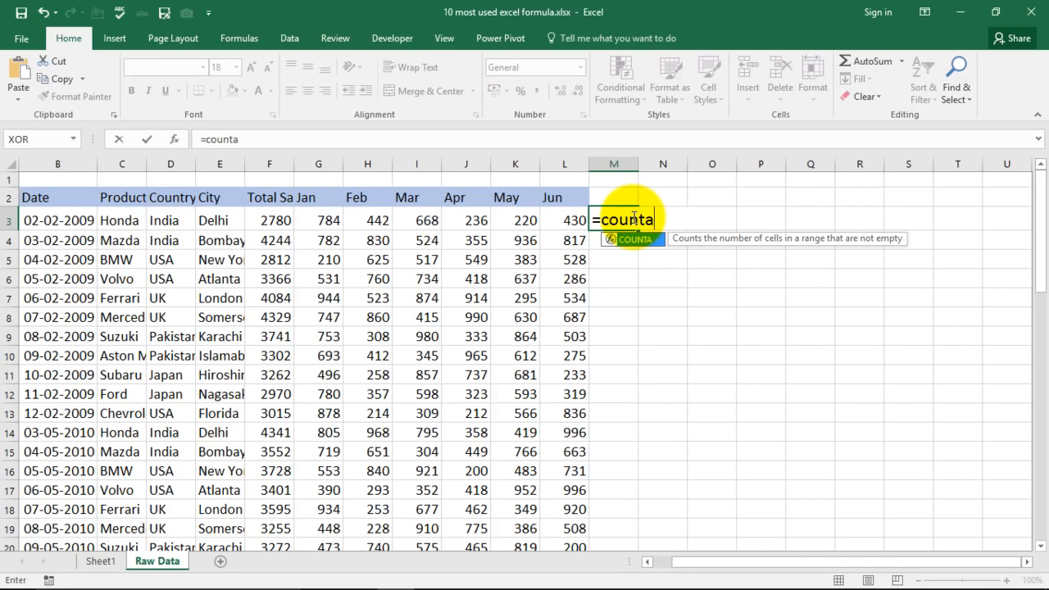
{"action": "key", "text": "Tab"}
{"action": "left_click_drag", "start_coordinate": [27, 218], "coordinate": [564, 220]}
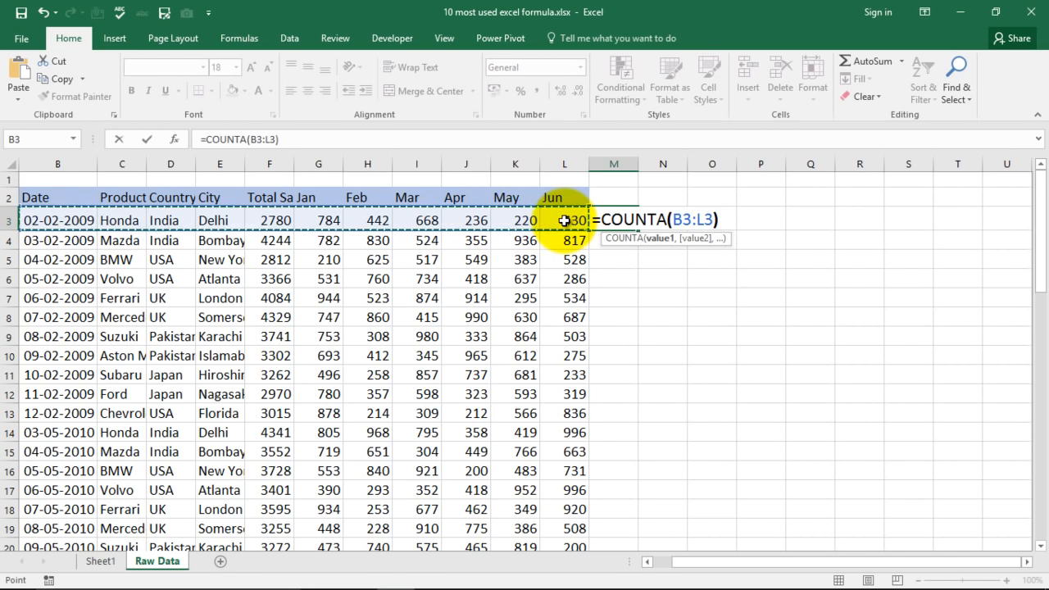
{"action": "key", "text": "Return"}
{"action": "left_click", "coordinate": [609, 220]}
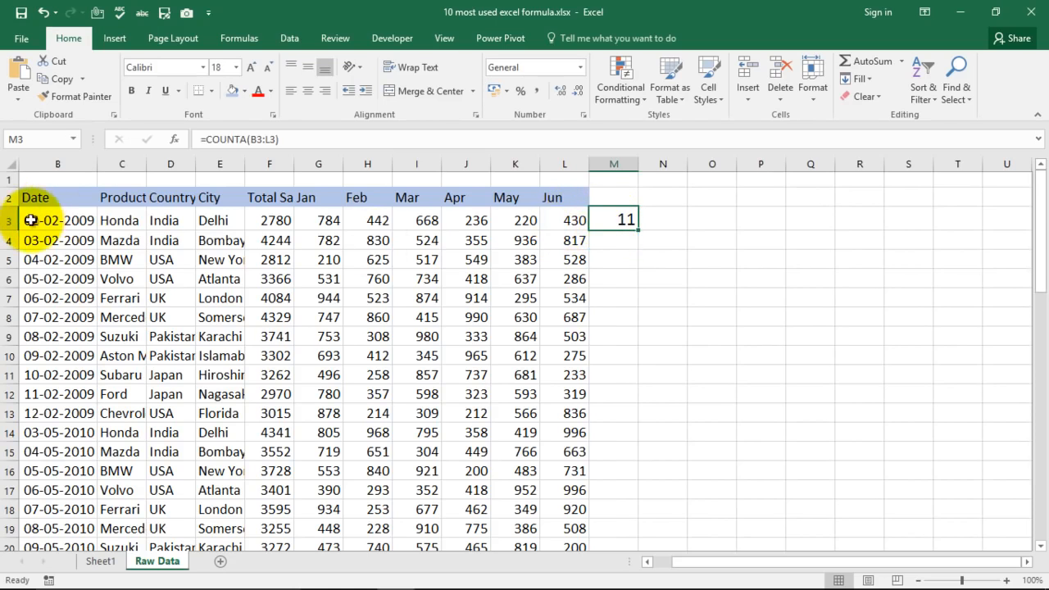
Clear the Honda row's Mar value in cell I3 to test the COUNTA formula in M3, and undo the deletion.
{"action": "left_click_drag", "start_coordinate": [576, 219], "coordinate": [37, 218]}
{"action": "left_click", "coordinate": [662, 261]}
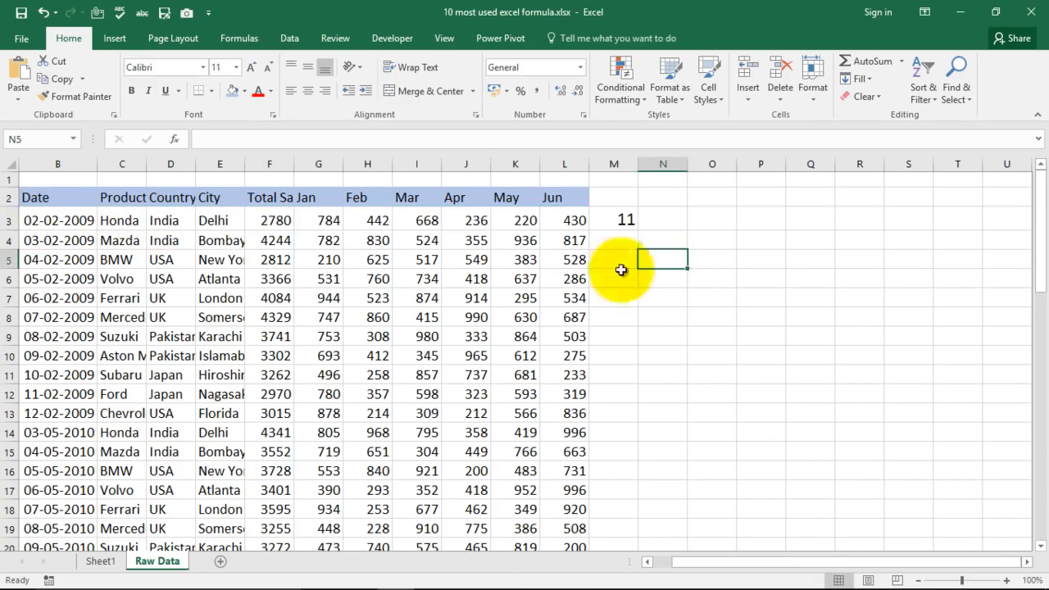
{"action": "left_click", "coordinate": [427, 221]}
{"action": "key", "text": "Delete"}
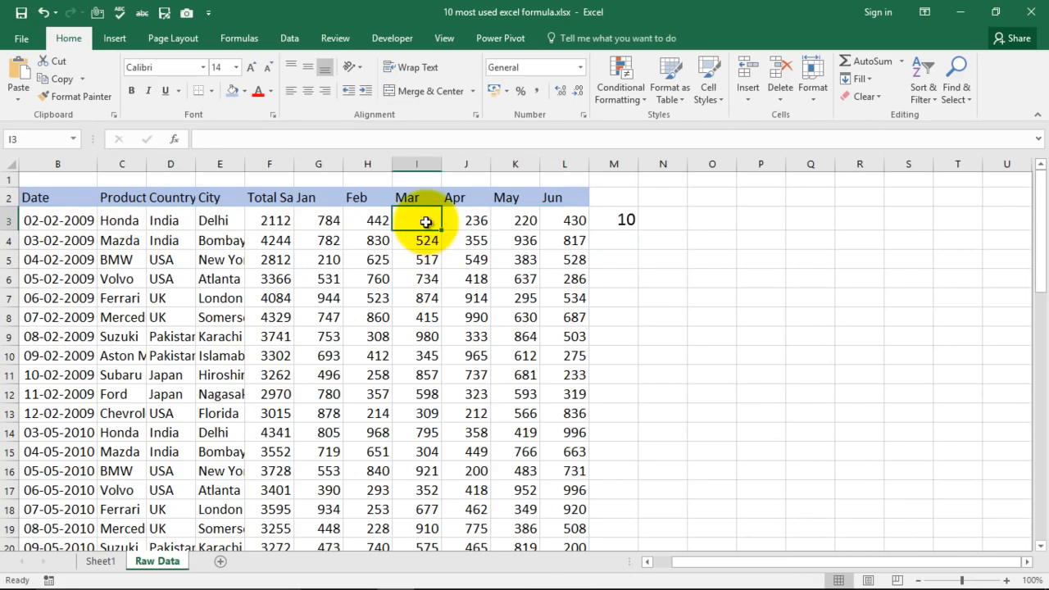
{"action": "left_click", "coordinate": [580, 279]}
{"action": "left_click", "coordinate": [624, 221]}
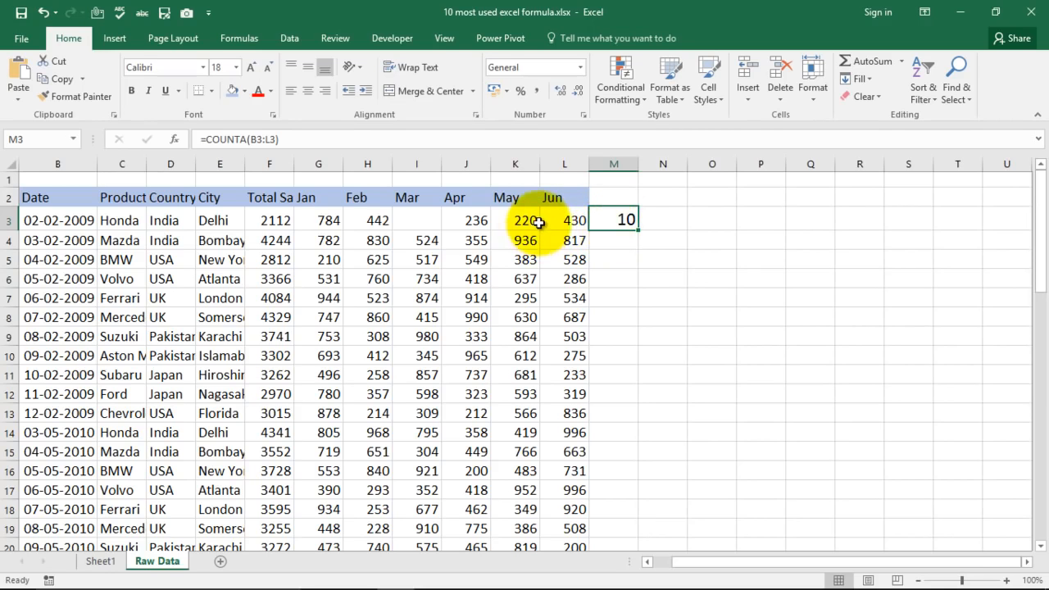
{"action": "key", "text": "ctrl+z"}
{"action": "left_click", "coordinate": [616, 247]}
Clear cell M3 and select the Concatenate entry in the formula list on Sheet1.
{"action": "left_click", "coordinate": [626, 223]}
{"action": "key", "text": "Delete"}
{"action": "left_click", "coordinate": [96, 563]}
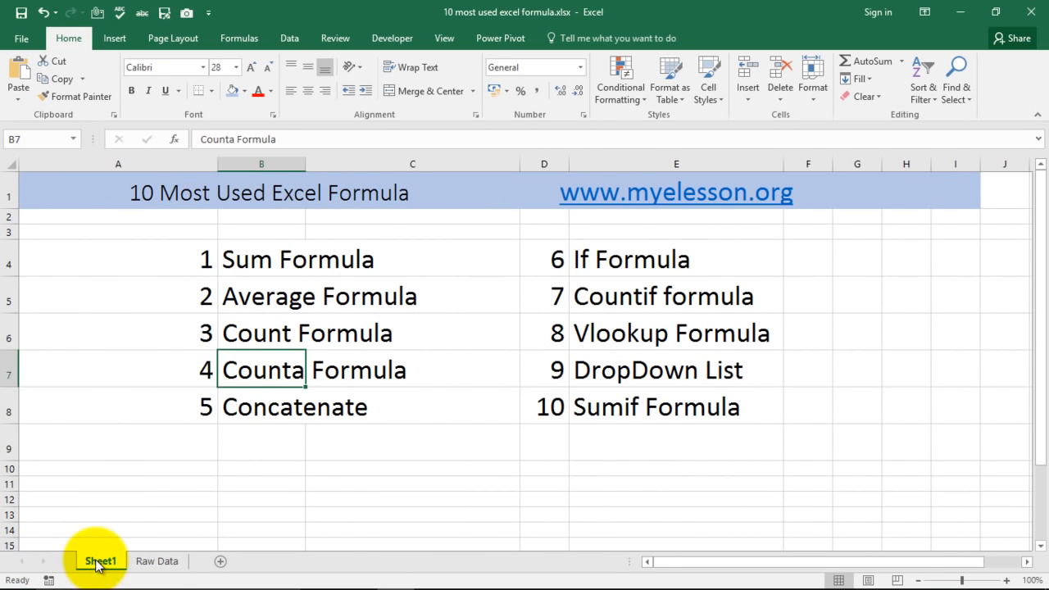
{"action": "left_click", "coordinate": [255, 409]}
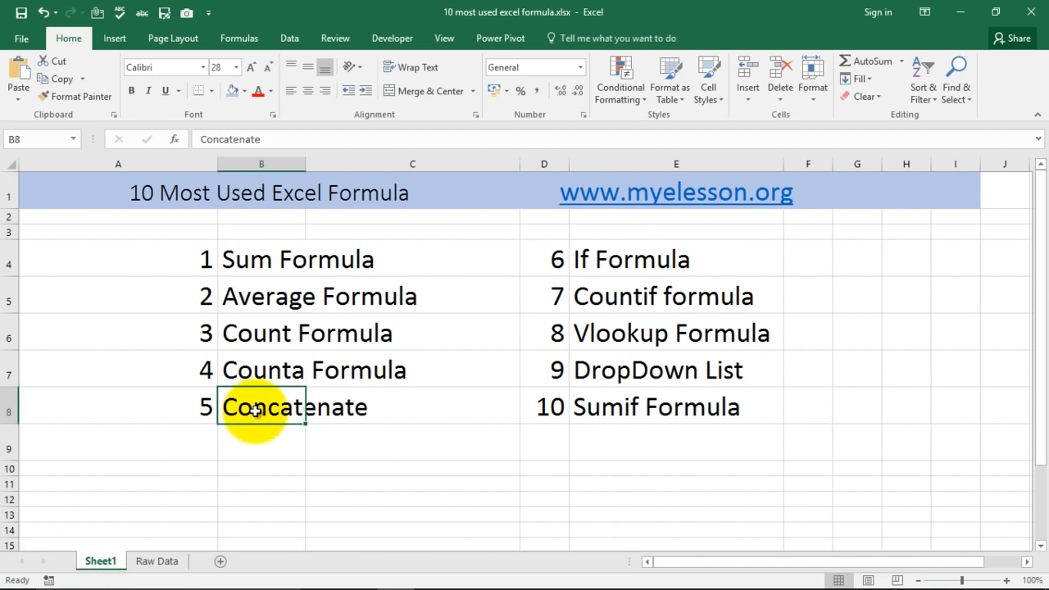
Enter =CONCATENATE(D3,E3) in cell M3 of the Raw Data sheet to join country and city, and auto-fit column M.
{"action": "left_click", "coordinate": [156, 562]}
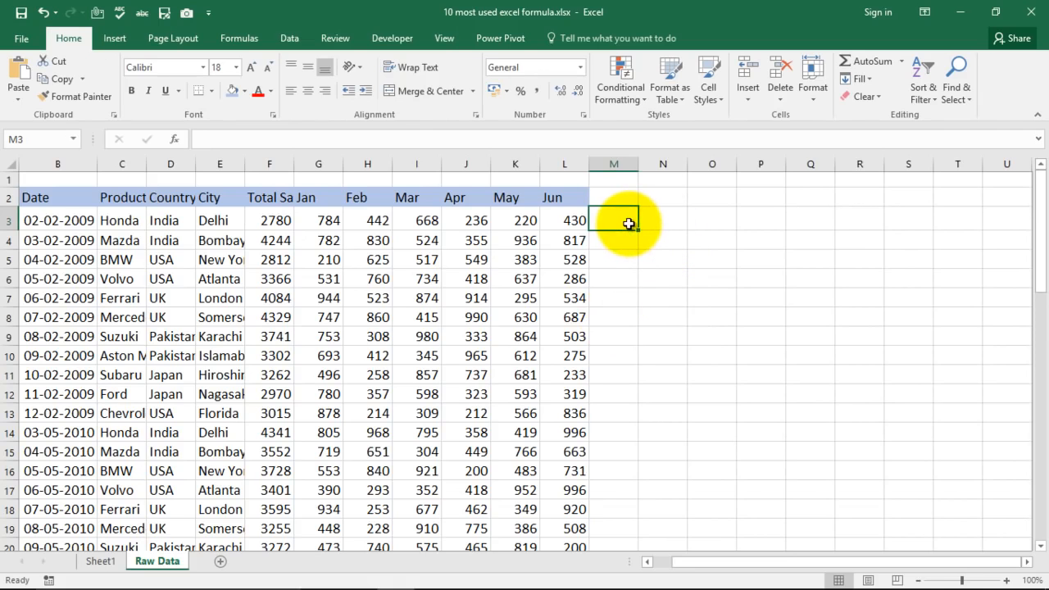
{"action": "type", "text": "=c"}
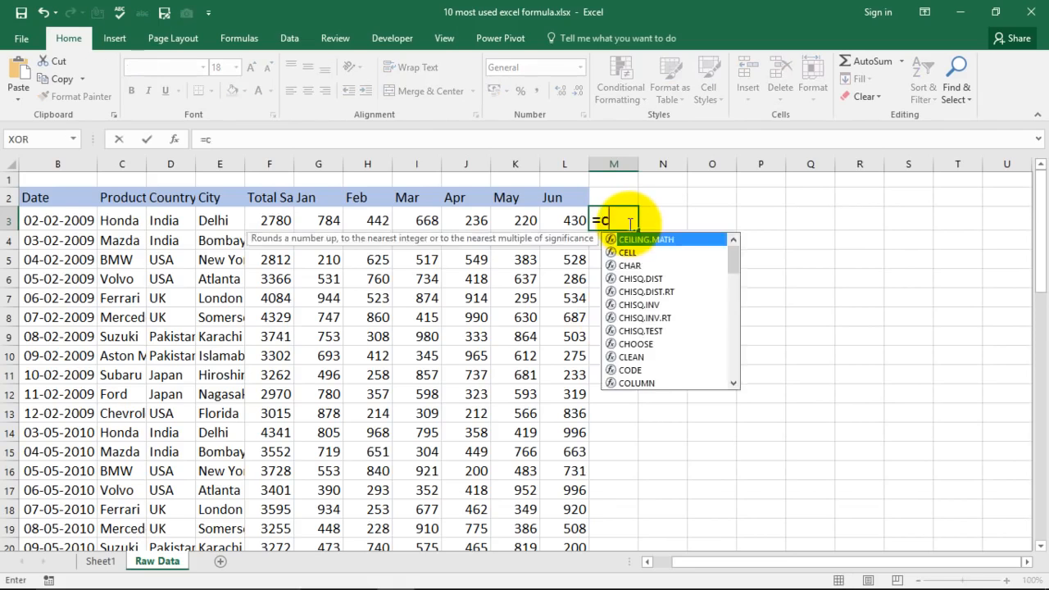
{"action": "type", "text": "oncate"}
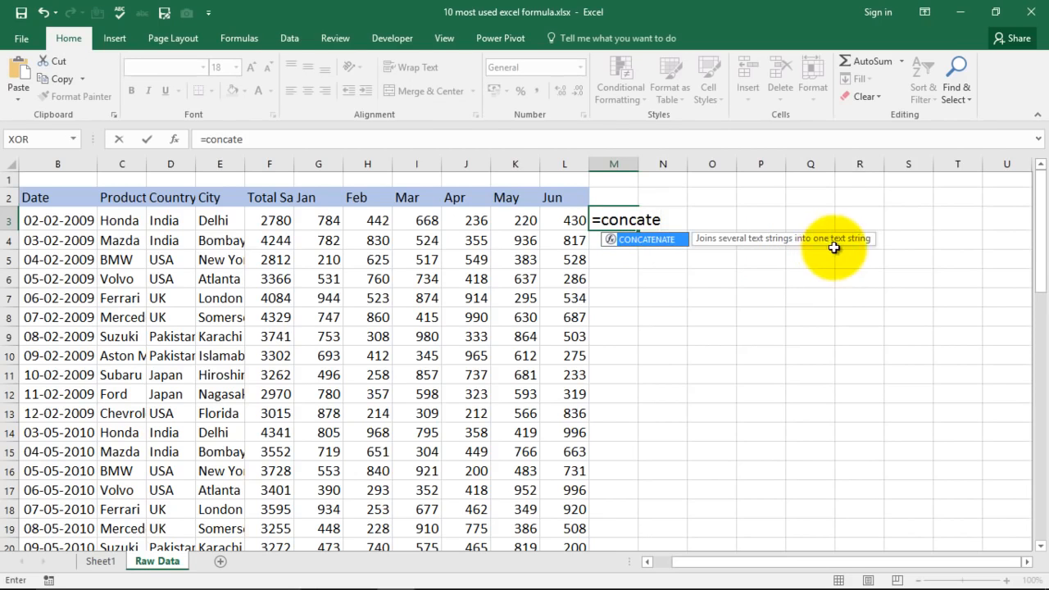
{"action": "key", "text": "Tab"}
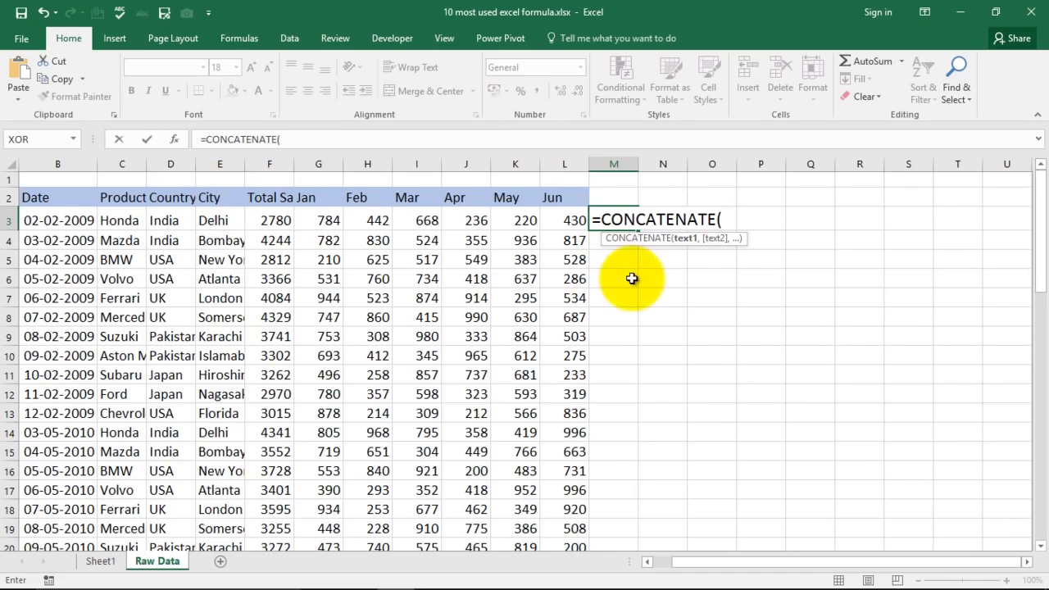
{"action": "left_click", "coordinate": [166, 218]}
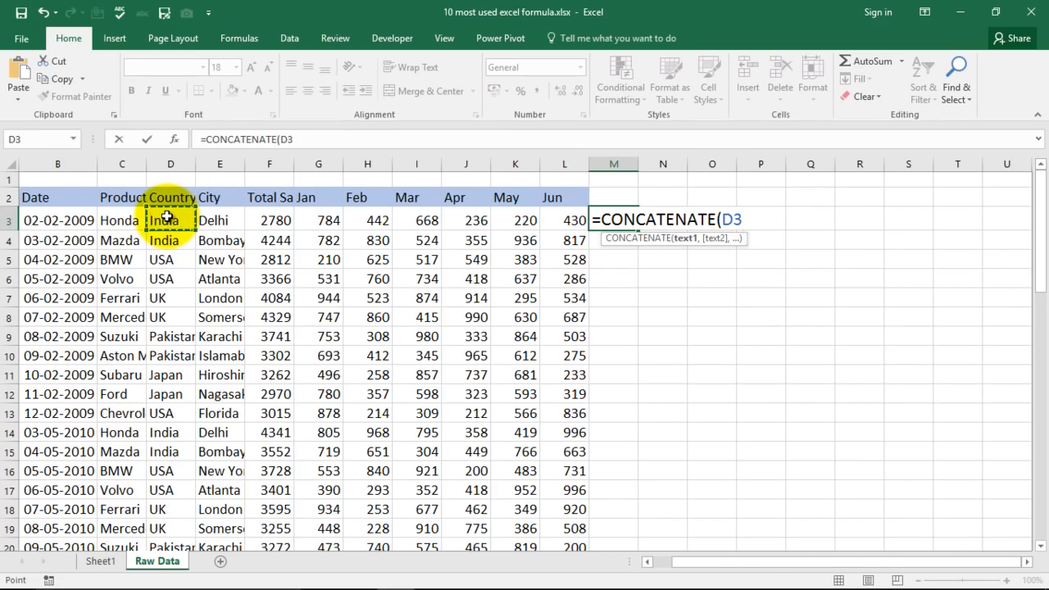
{"action": "type", "text": ","}
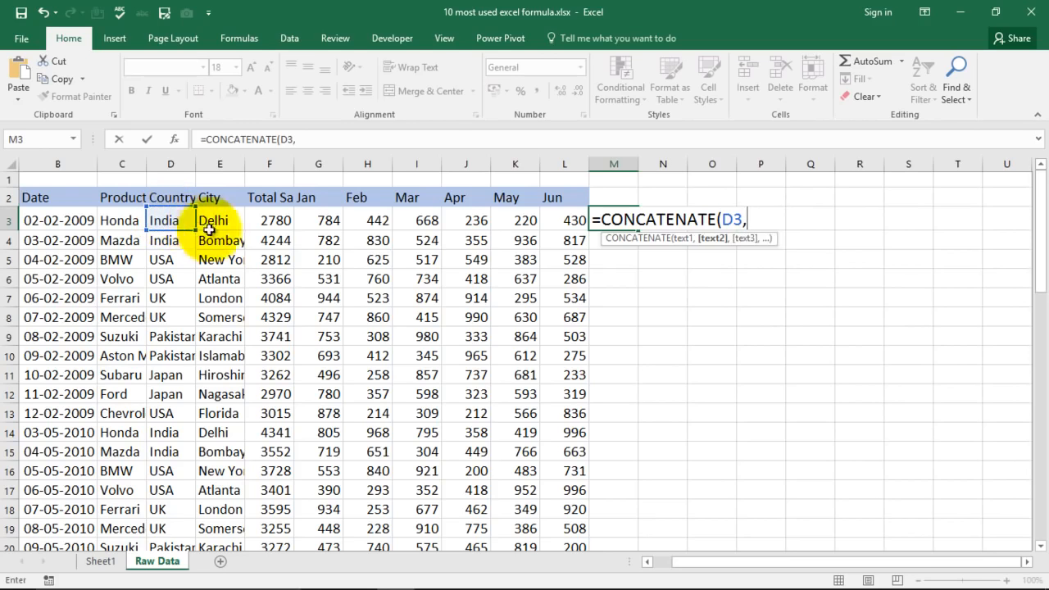
{"action": "left_click", "coordinate": [217, 220]}
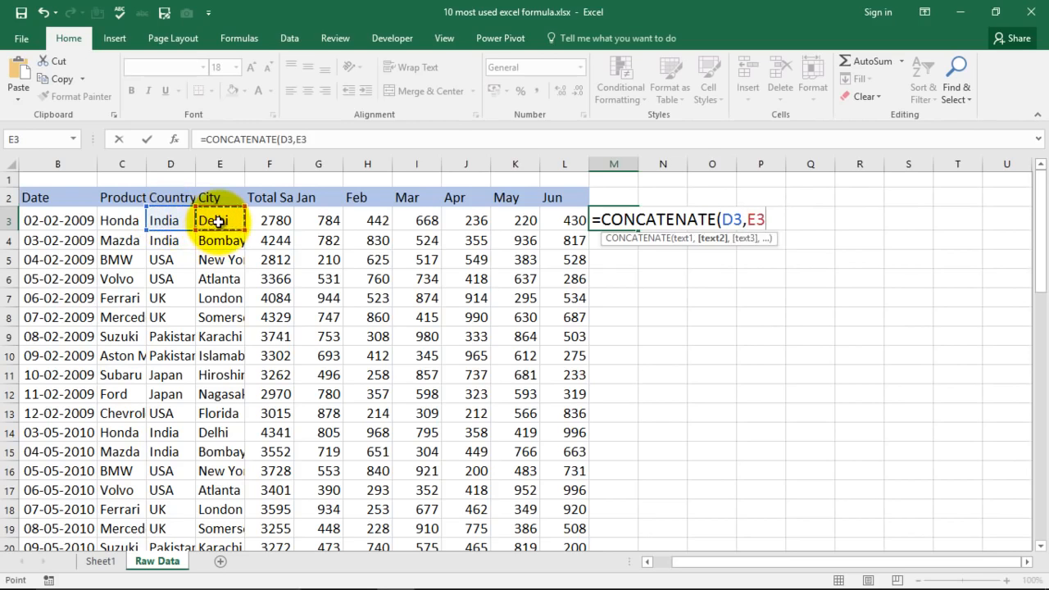
{"action": "type", "text": ")"}
{"action": "key", "text": "Return"}
{"action": "double_click", "coordinate": [636, 164]}
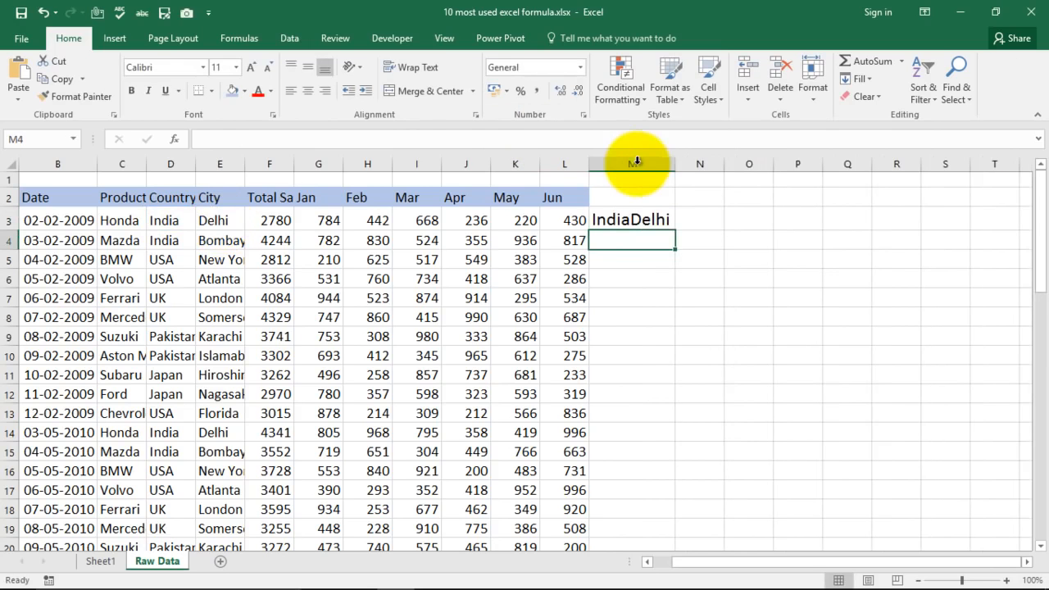
Clear cell M3 and enter =CONCATENATE(D3," ",E3) to join the country and city with a space between them.
{"action": "left_click", "coordinate": [634, 221]}
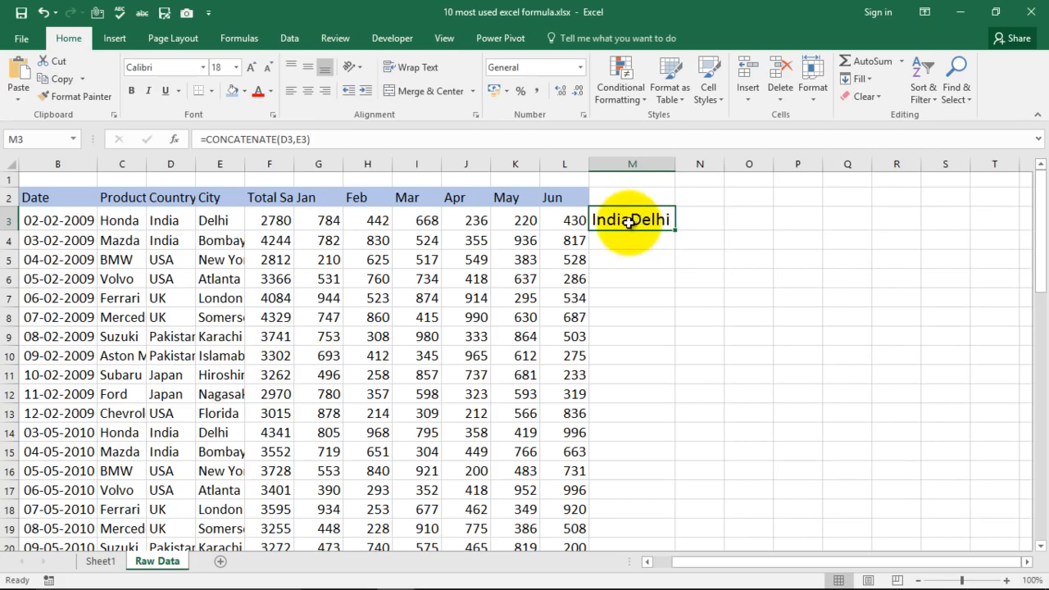
{"action": "key", "text": "Delete"}
{"action": "type", "text": "="}
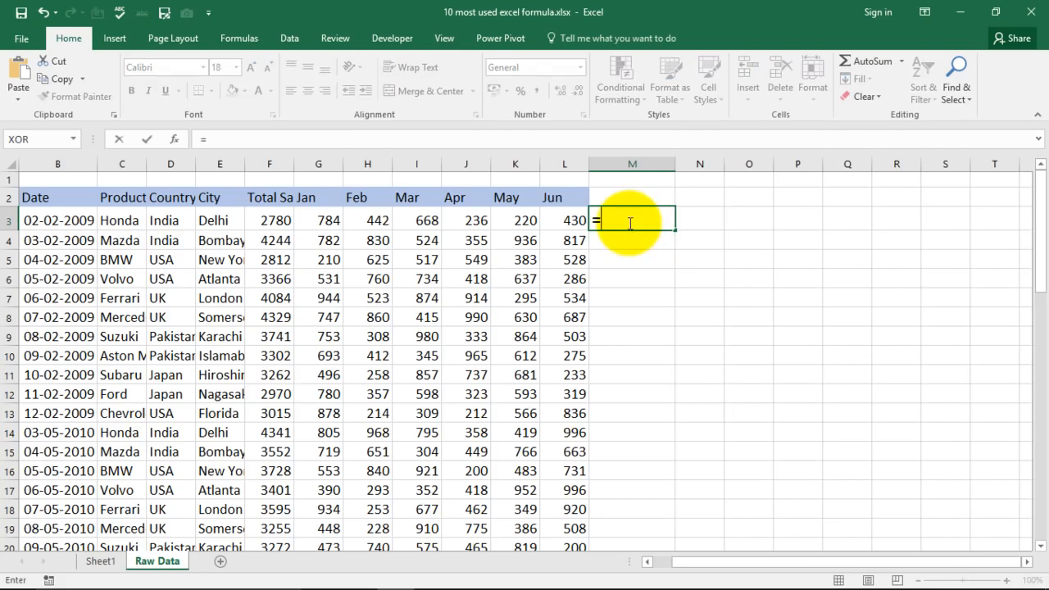
{"action": "type", "text": "con"}
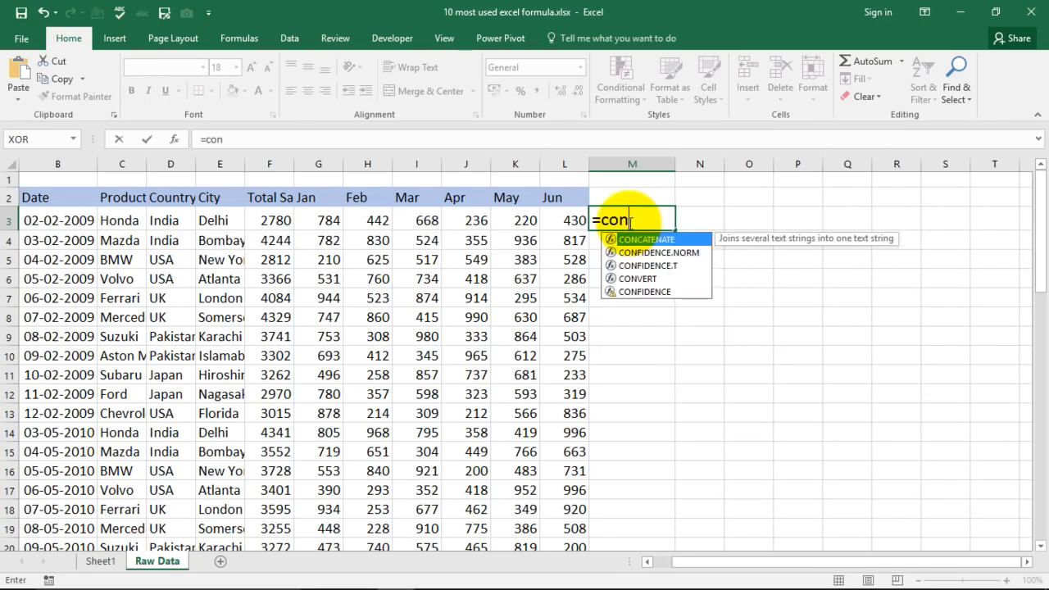
{"action": "type", "text": "catenate("}
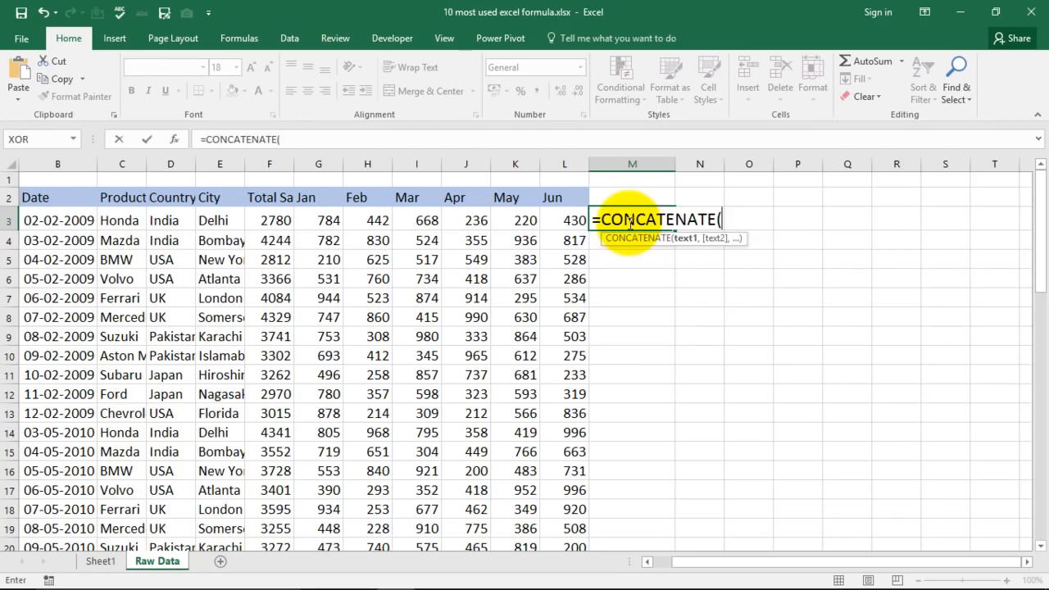
{"action": "left_click", "coordinate": [168, 220]}
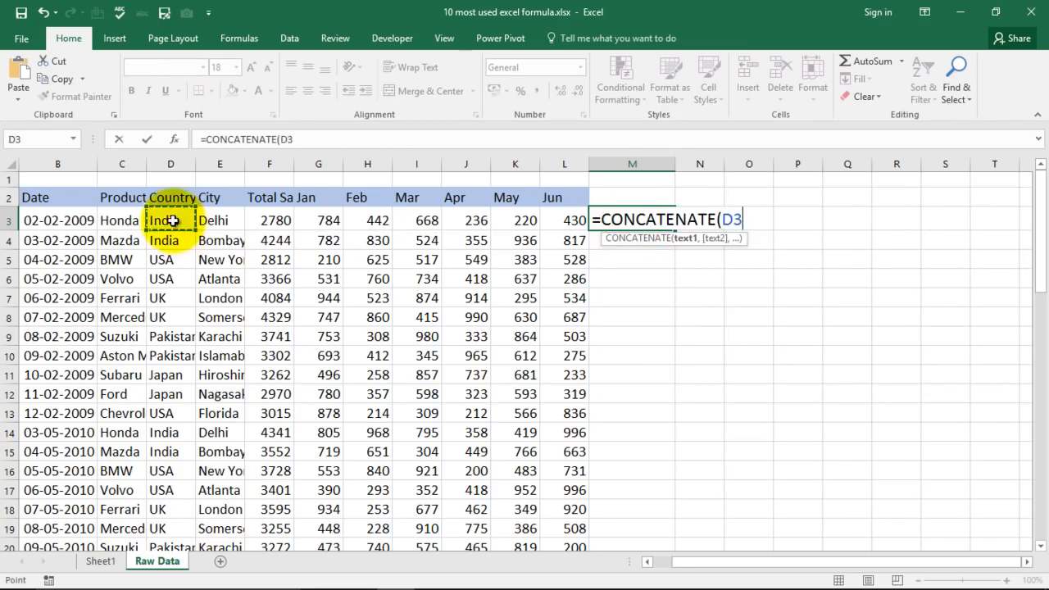
{"action": "type", "text": ","}
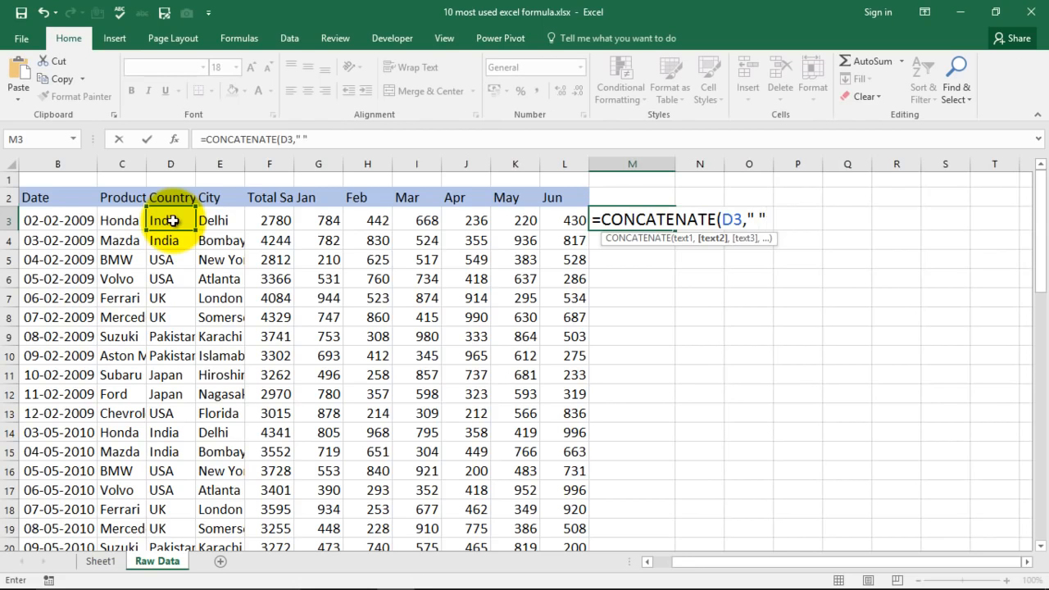
{"action": "type", "text": "\" \","}
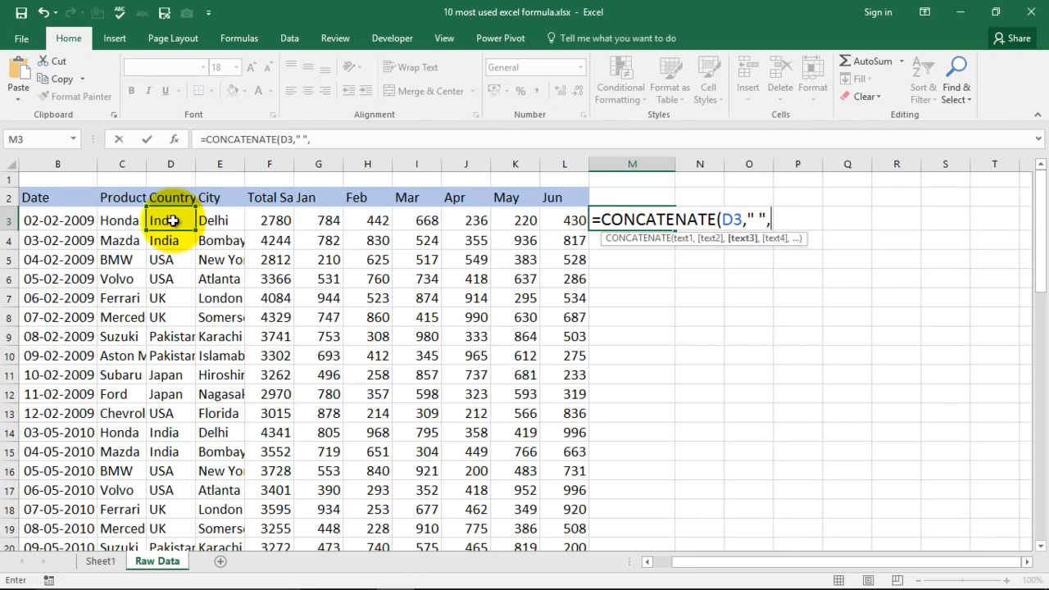
{"action": "left_click", "coordinate": [216, 221]}
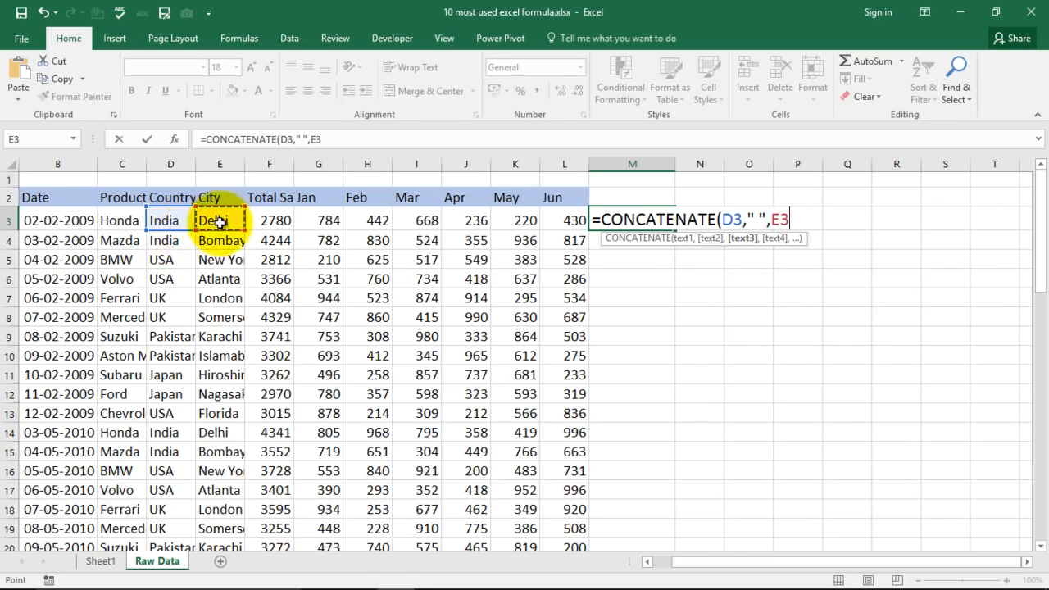
{"action": "type", "text": ")"}
{"action": "key", "text": "Return"}
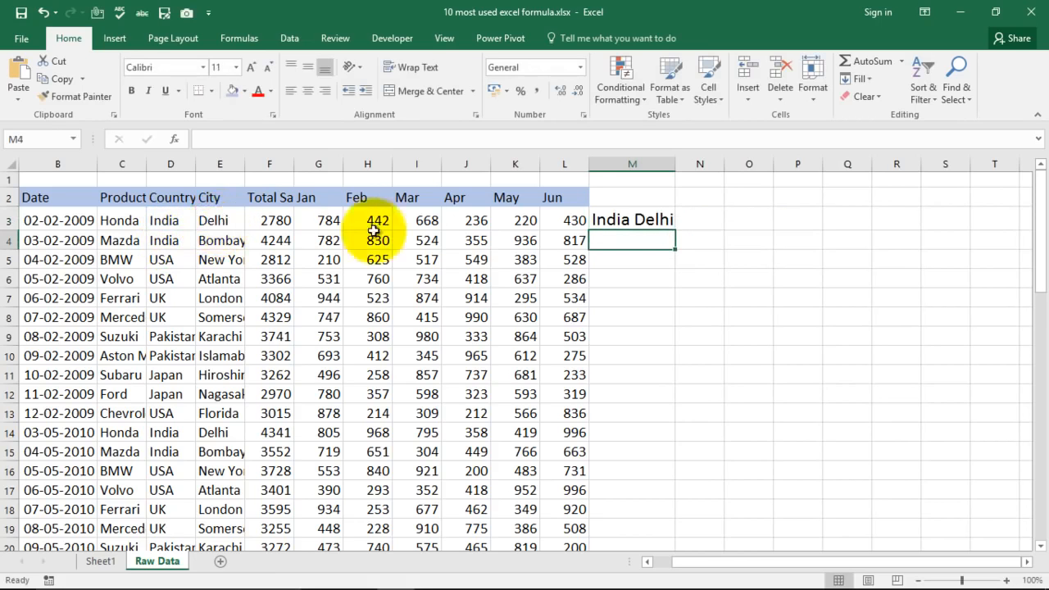
Add a comma after the space in M3's separator, making it =CONCATENATE(D3," ,",E3), and return to the formula list on Sheet1.
{"action": "double_click", "coordinate": [631, 220]}
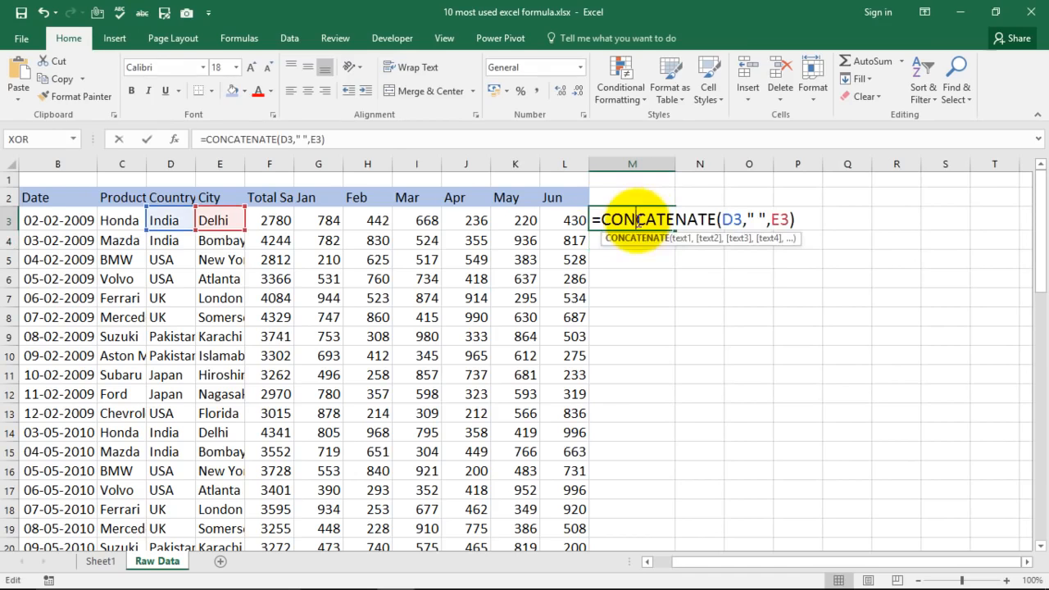
{"action": "left_click", "coordinate": [759, 219]}
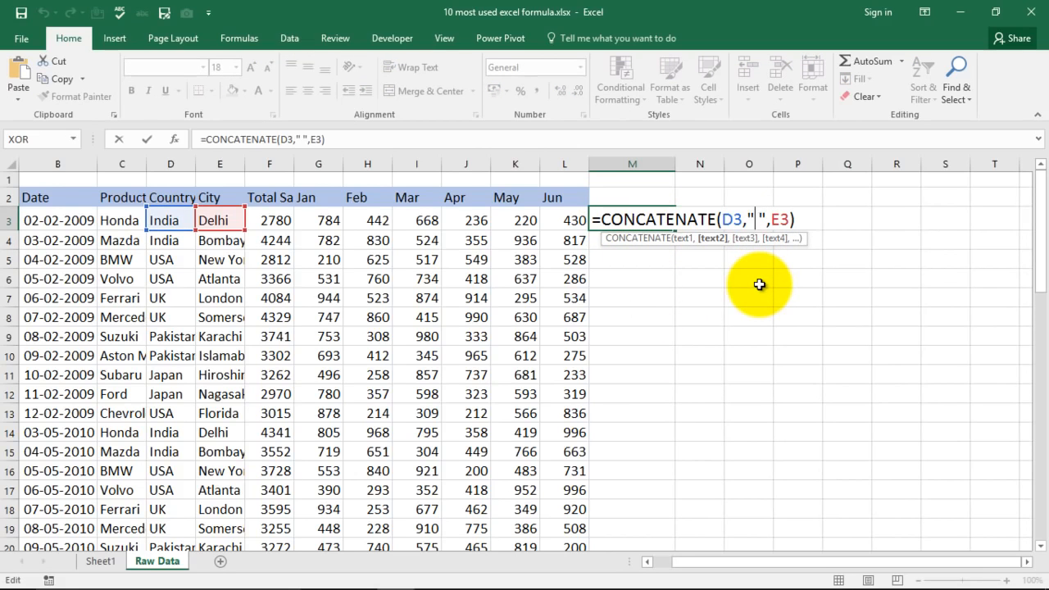
{"action": "type", "text": ","}
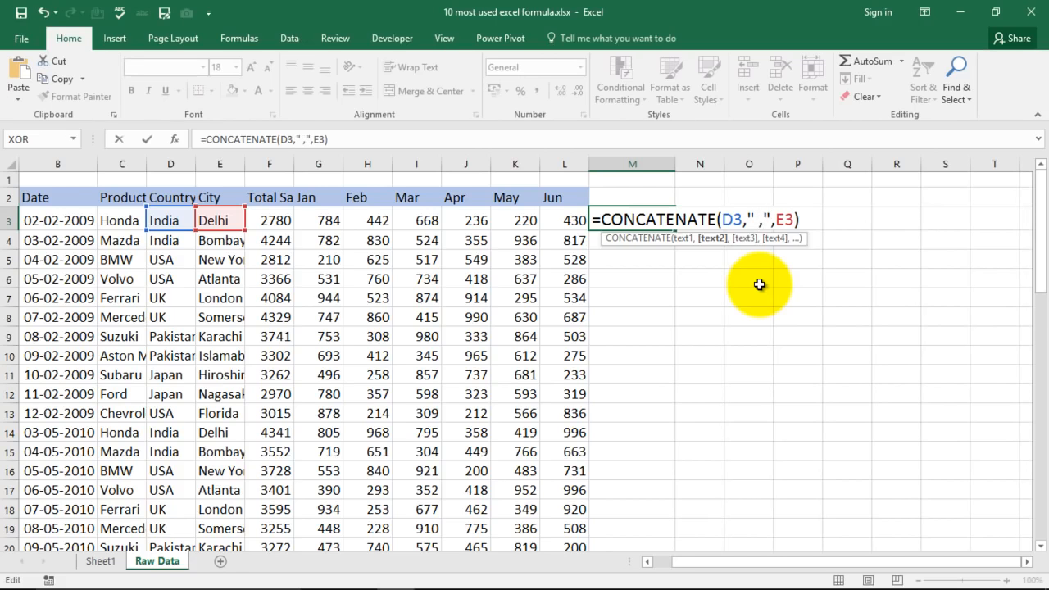
{"action": "left_click", "coordinate": [801, 219]}
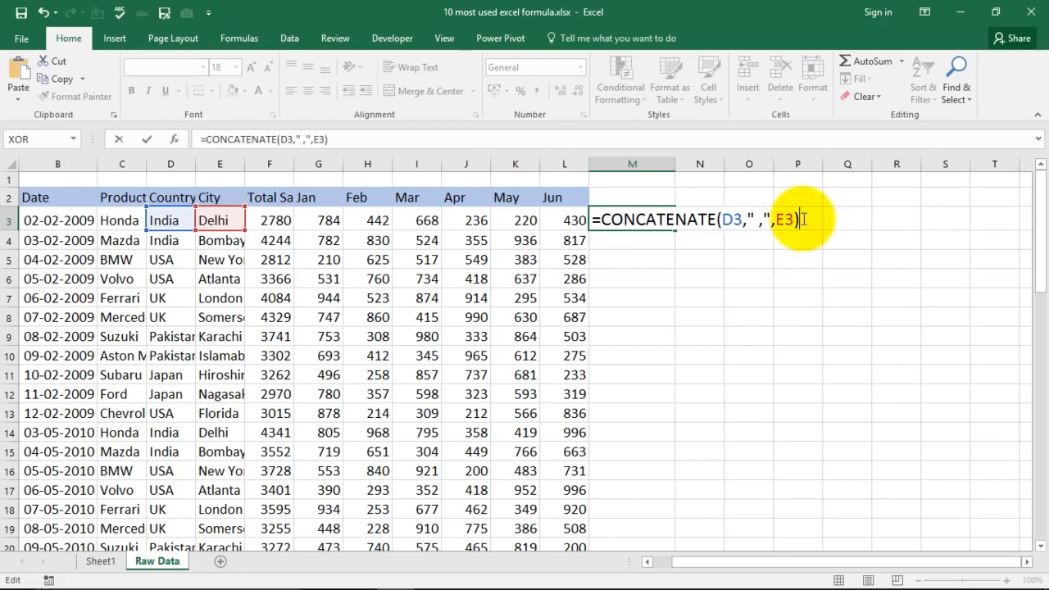
{"action": "key", "text": "Return"}
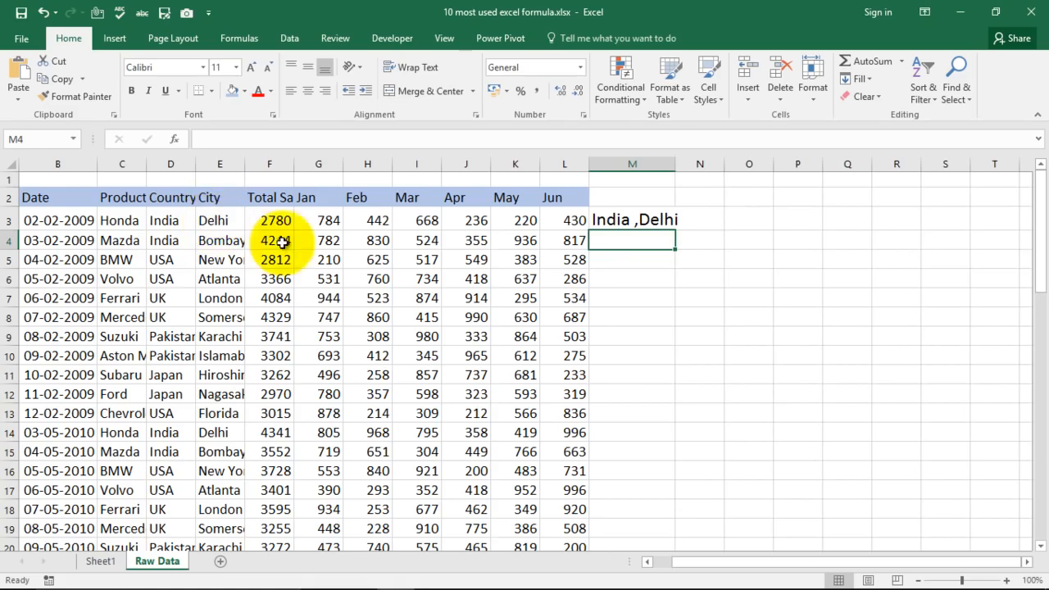
{"action": "left_click", "coordinate": [102, 562]}
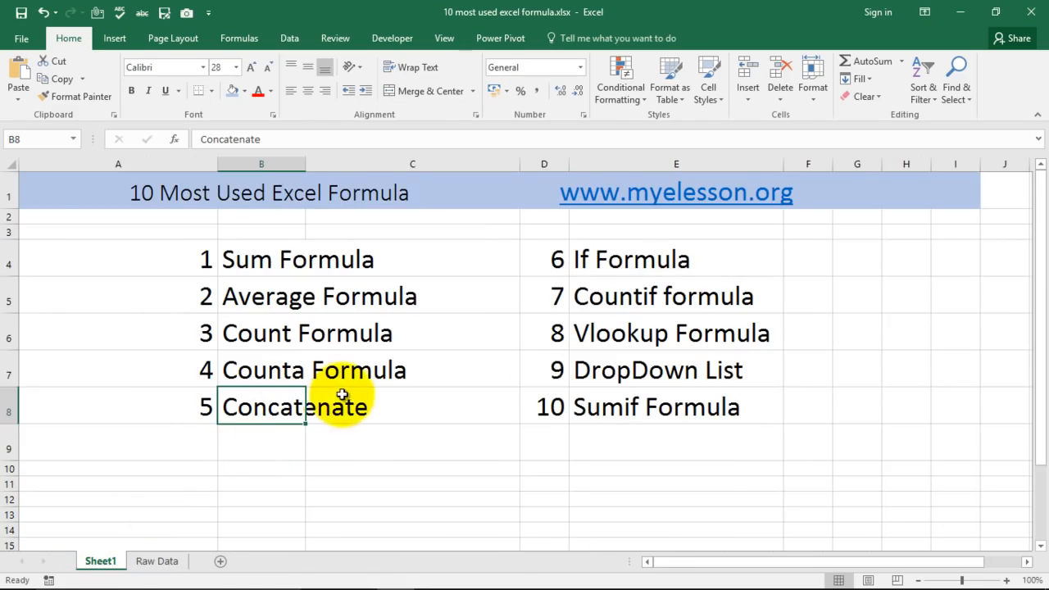
Select the If Formula entry in the formula list on Sheet1, and clear cell M3 on the Raw Data sheet.
{"action": "left_click", "coordinate": [631, 264]}
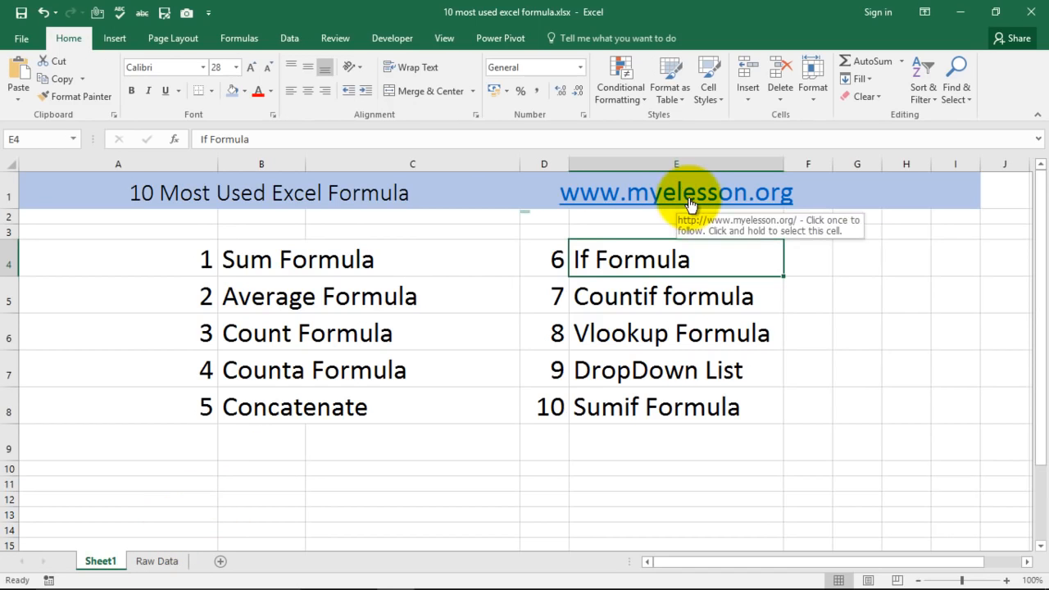
{"action": "left_click", "coordinate": [154, 561]}
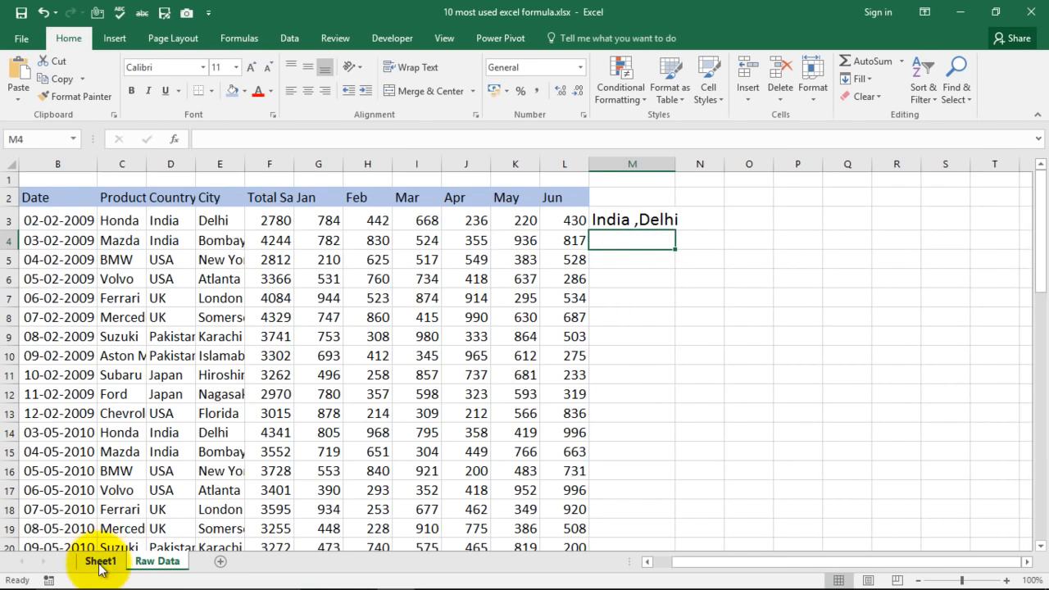
{"action": "left_click", "coordinate": [100, 562]}
{"action": "left_click", "coordinate": [156, 561]}
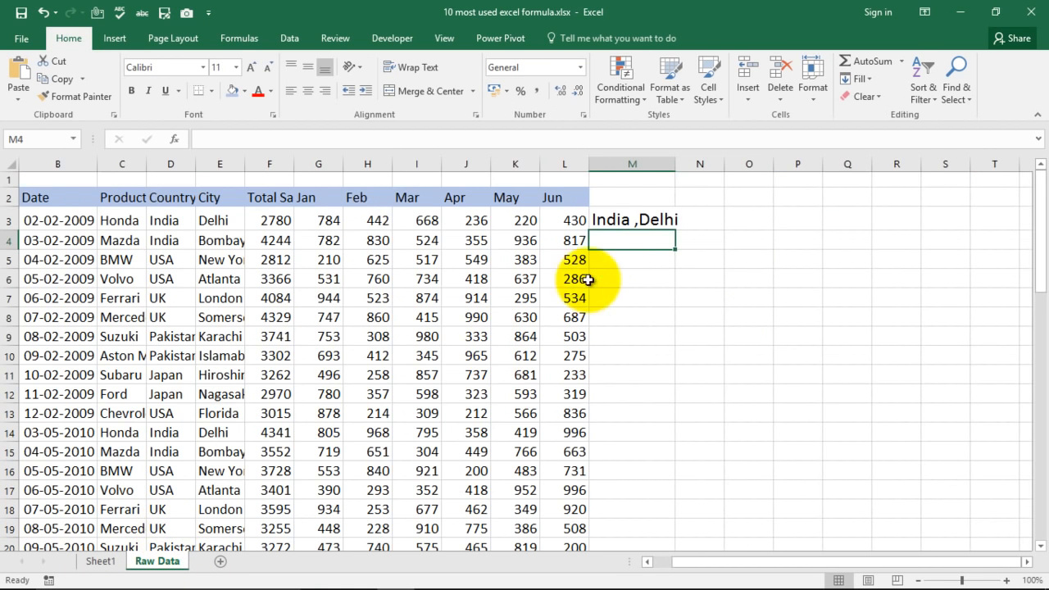
{"action": "key", "text": "Delete"}
{"action": "key", "text": "Right"}
{"action": "key", "text": "Right"}
{"action": "key", "text": "Left"}
{"action": "key", "text": "Left"}
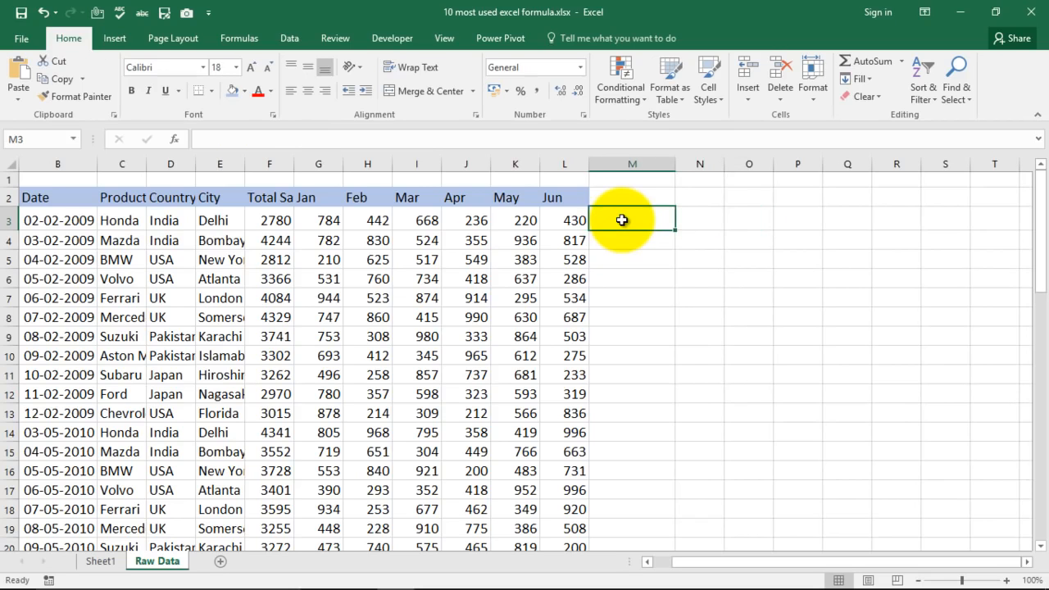
Begin an IF formula in cell M3 with the logical test D3="india" on the country.
{"action": "key", "text": "Right"}
{"action": "key", "text": "Right"}
{"action": "key", "text": "Left"}
{"action": "key", "text": "Left"}
{"action": "type", "text": "=if"}
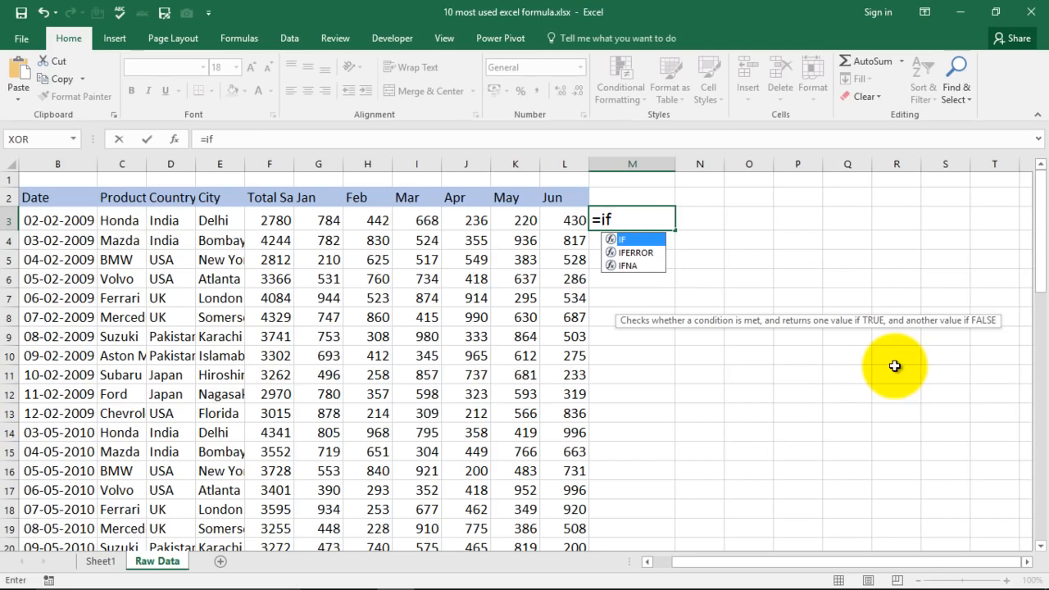
{"action": "key", "text": "Tab"}
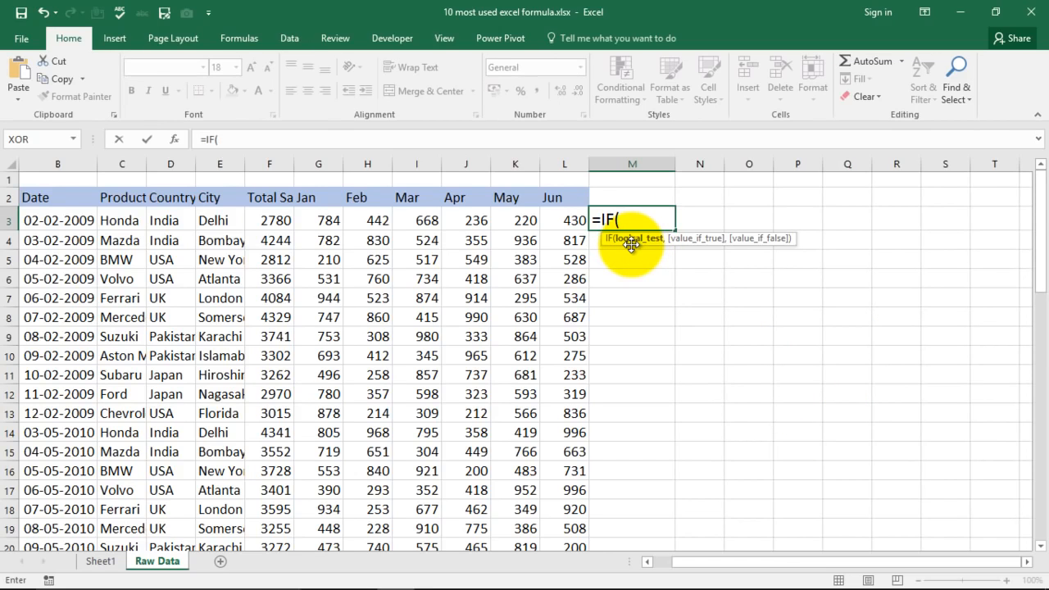
{"action": "left_click", "coordinate": [161, 218]}
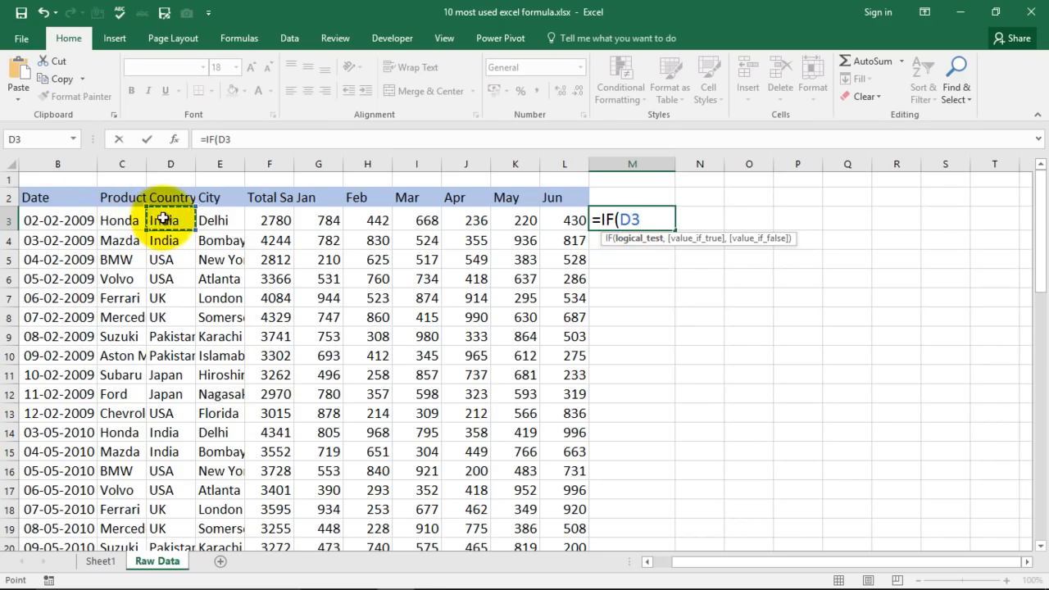
{"action": "type", "text": "=\"india\""}
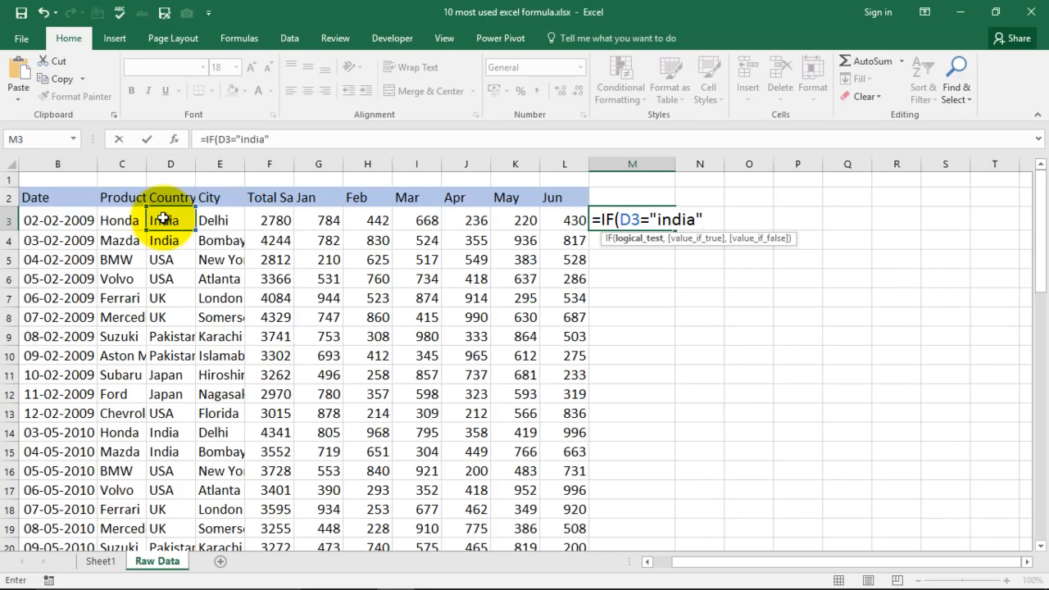
{"action": "type", "text": ","}
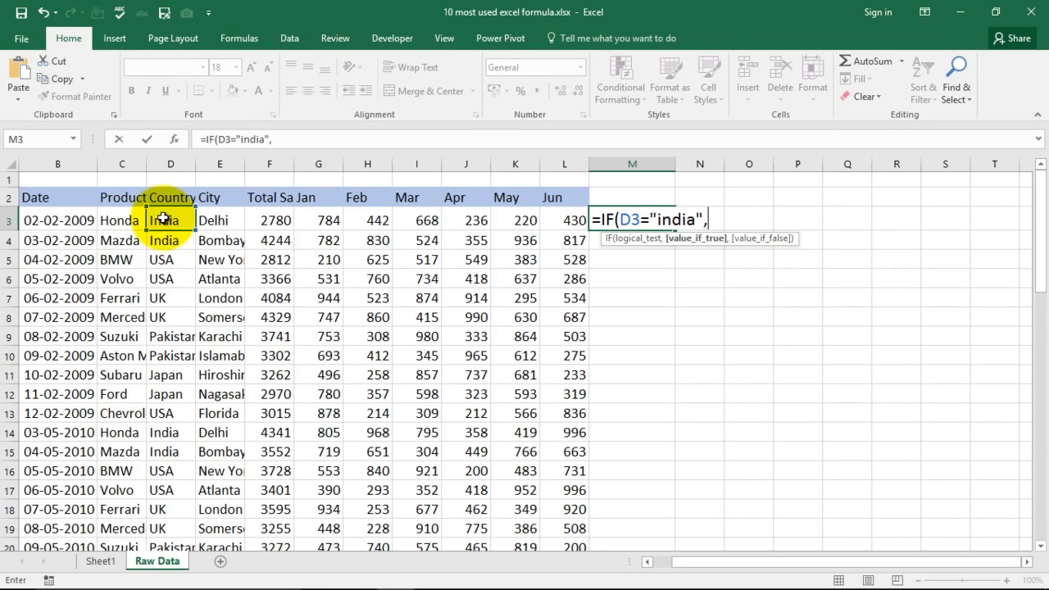
{"action": "type", "text": "Hindi"}
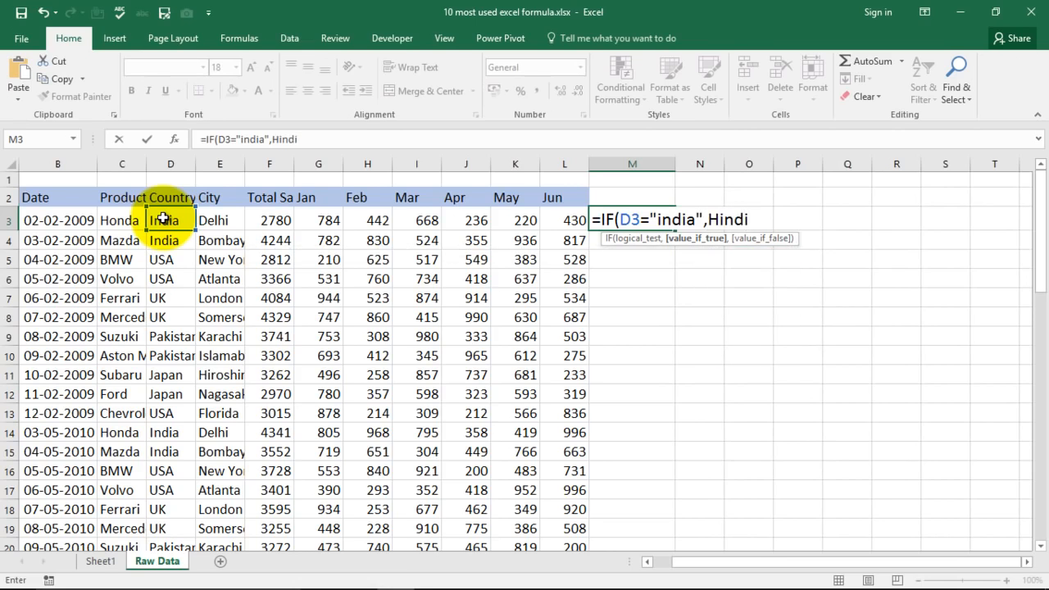
{"action": "type", "text": ","}
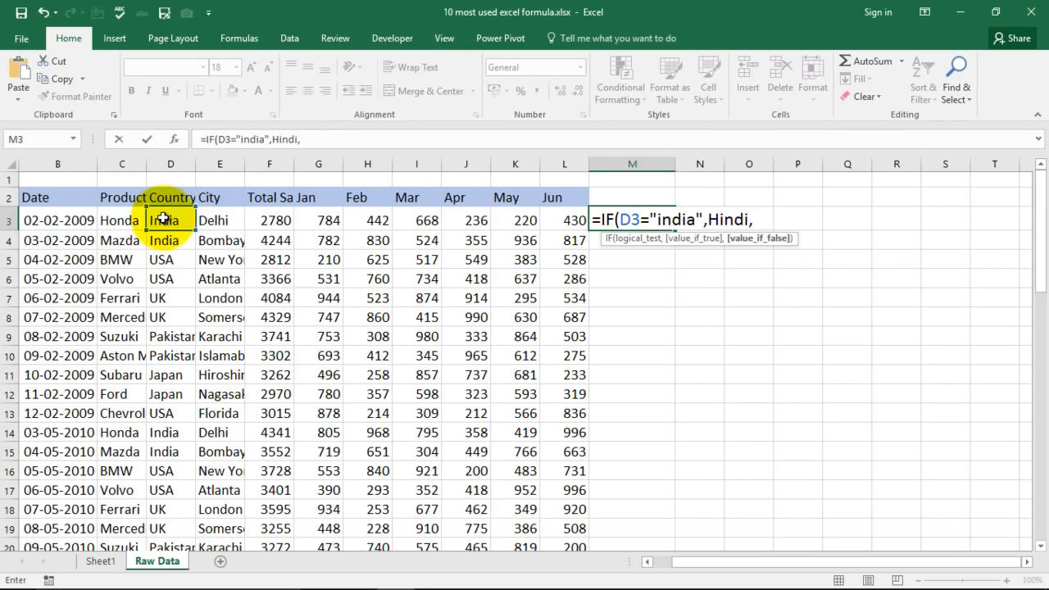
{"action": "type", "text": "Othe"}
{"action": "key", "text": "BackSpace"}
{"action": "key", "text": "BackSpace"}
{"action": "key", "text": "BackSpace"}
{"action": "key", "text": "BackSpace"}
{"action": "key", "text": "BackSpace"}
{"action": "key", "text": "BackSpace"}
{"action": "key", "text": "BackSpace"}
{"action": "key", "text": "BackSpace"}
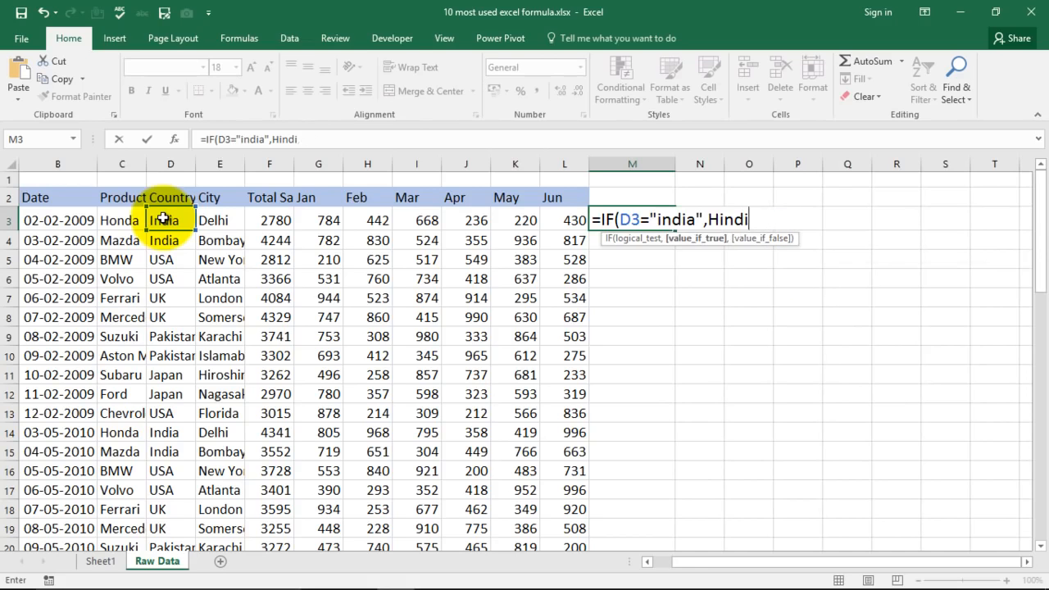
{"action": "key", "text": "BackSpace"}
{"action": "key", "text": "BackSpace"}
Complete M3's IF formula with "Hindi" as the true value and "Other Language" as the false value.
{"action": "type", "text": "\""}
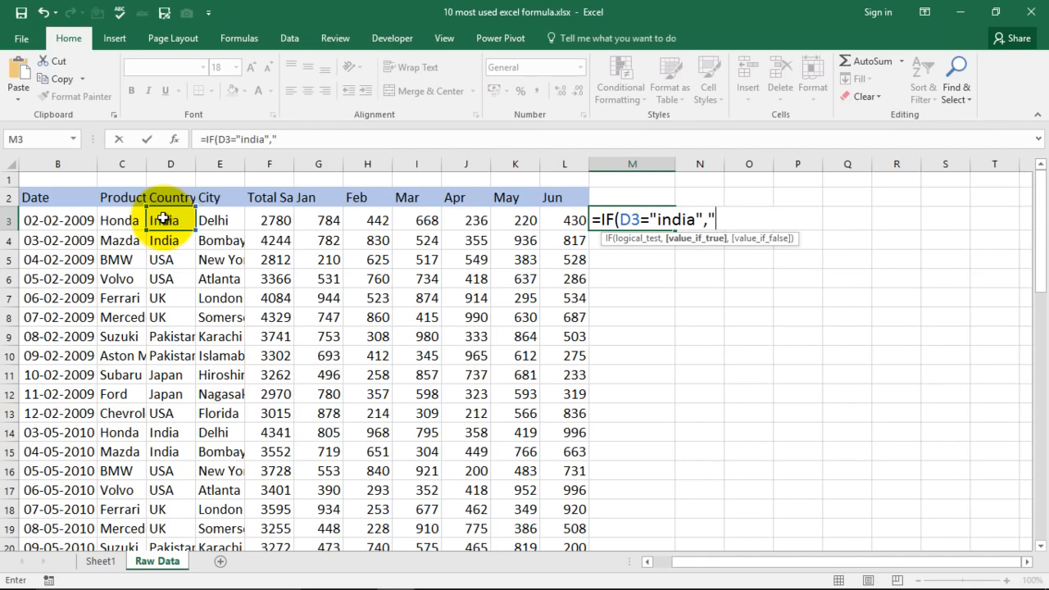
{"action": "type", "text": "Hindi\","}
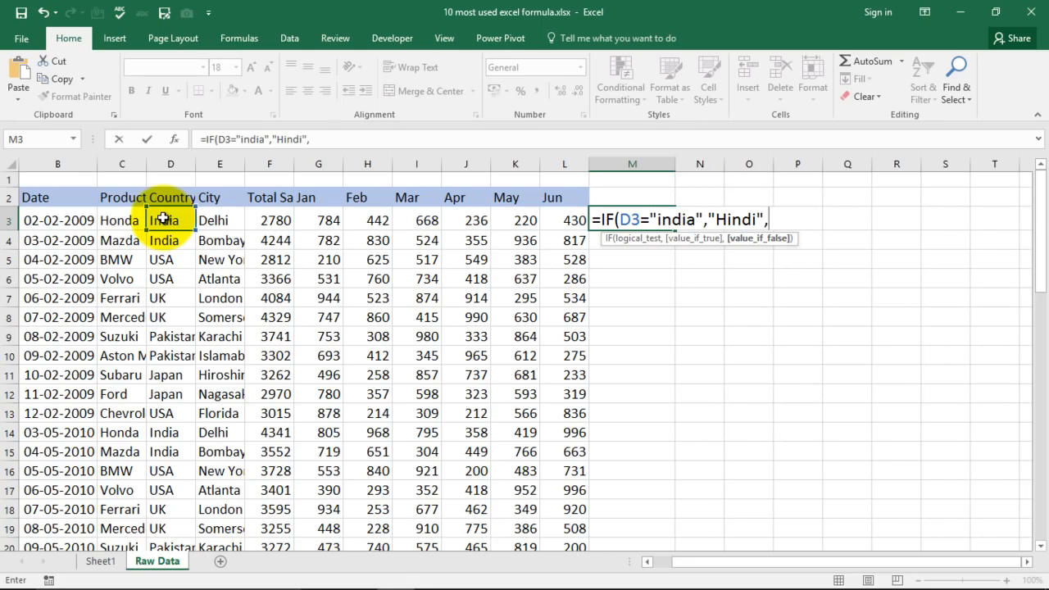
{"action": "type", "text": "\"Other Languag"}
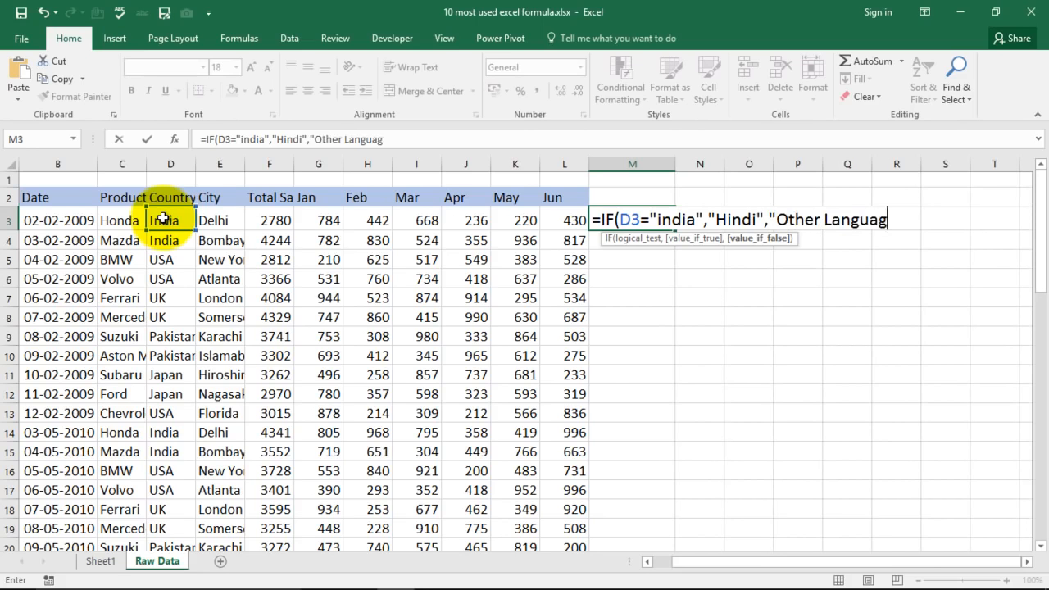
{"action": "type", "text": "e\")"}
{"action": "key", "text": "Return"}
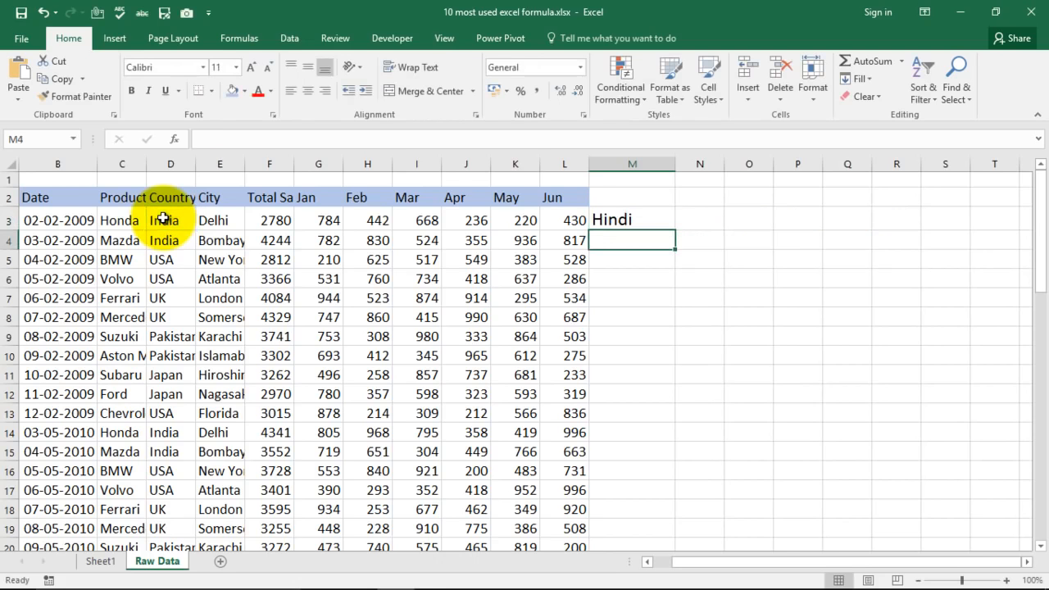
Change the country in D3 to USA to test the IF formula in M3, and undo that change.
{"action": "left_click", "coordinate": [166, 221]}
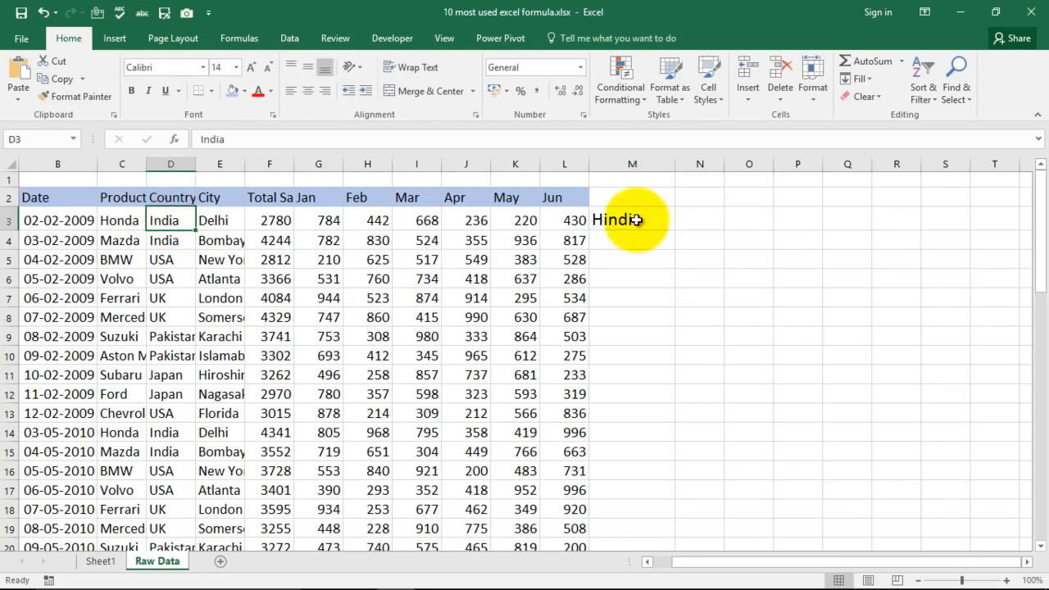
{"action": "left_click", "coordinate": [607, 219]}
{"action": "left_click", "coordinate": [175, 225]}
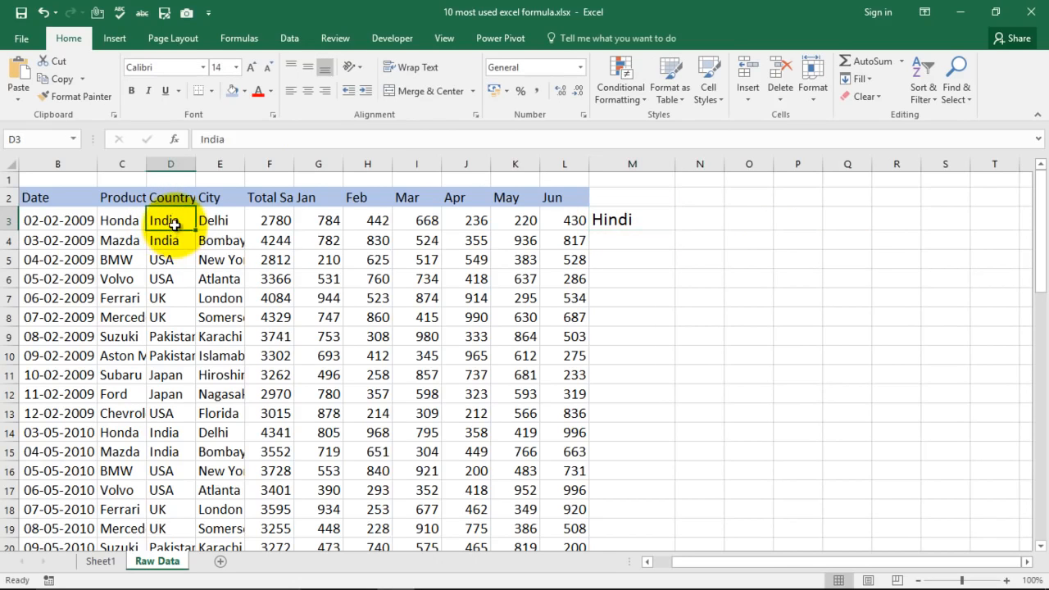
{"action": "type", "text": "USA"}
{"action": "key", "text": "Return"}
{"action": "left_click", "coordinate": [625, 221]}
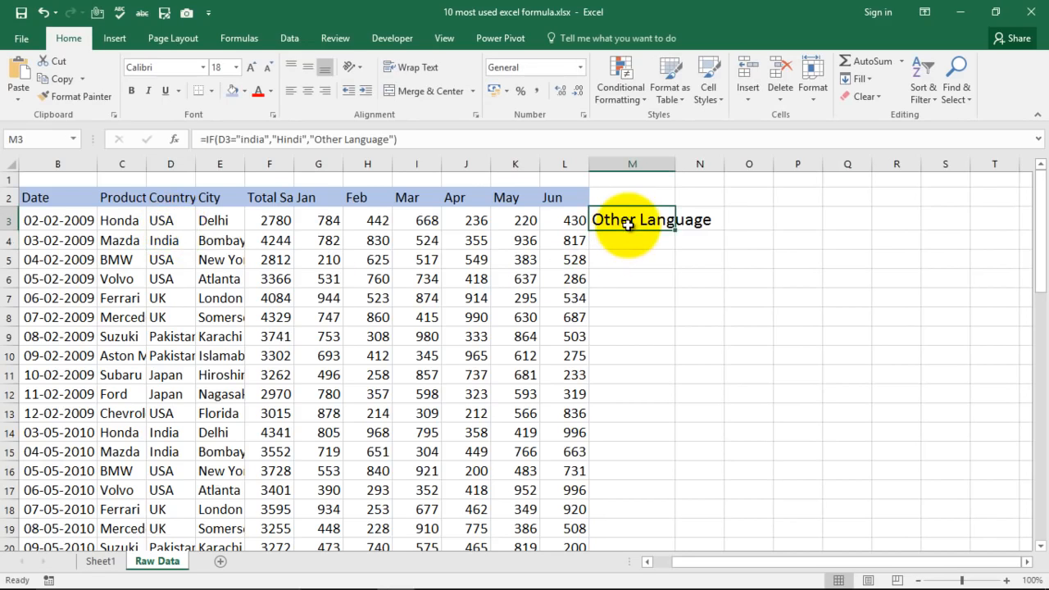
{"action": "key", "text": "ctrl+z"}
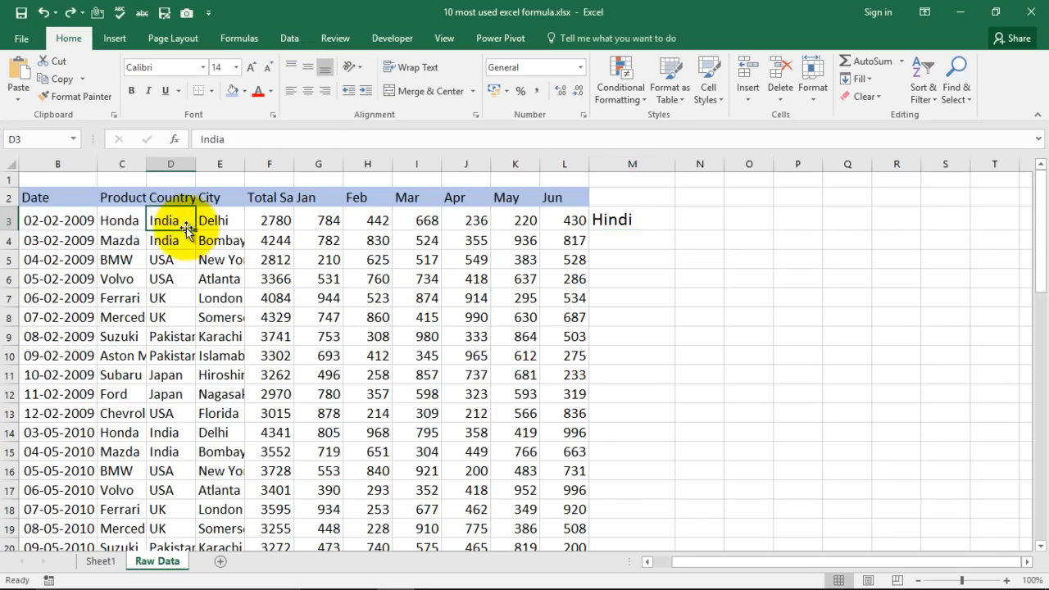
Clear the IF formula from cell M3 and select the first total sales cell, F3.
{"action": "left_click", "coordinate": [627, 218]}
{"action": "key", "text": "Delete"}
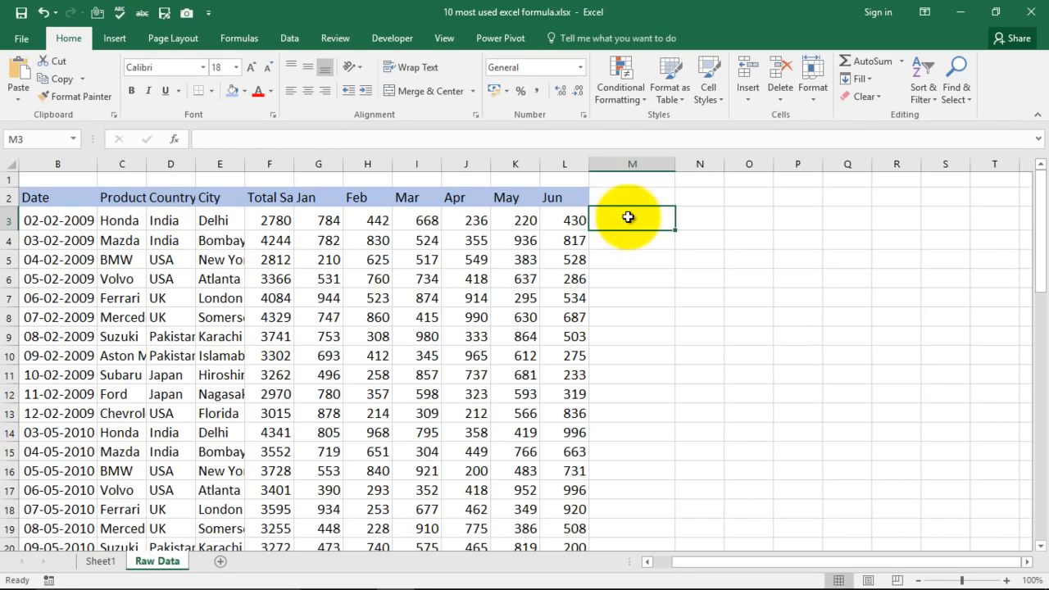
{"action": "left_click", "coordinate": [647, 279]}
{"action": "left_click", "coordinate": [278, 219]}
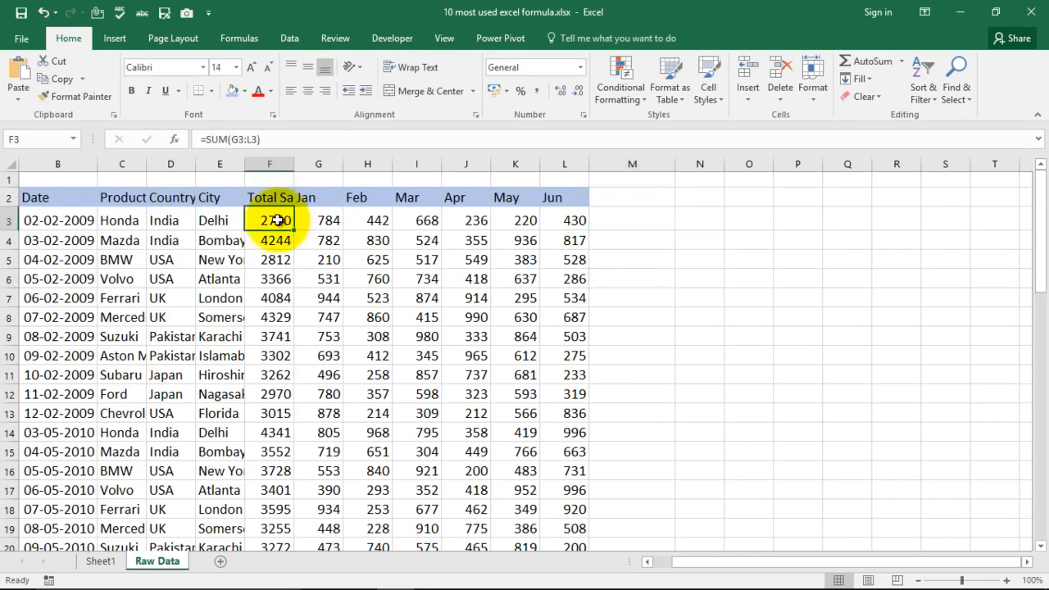
Begin a new IF formula in cell M3 with the logical test F3<=3000 on total sales.
{"action": "left_click", "coordinate": [642, 216]}
{"action": "type", "text": "="}
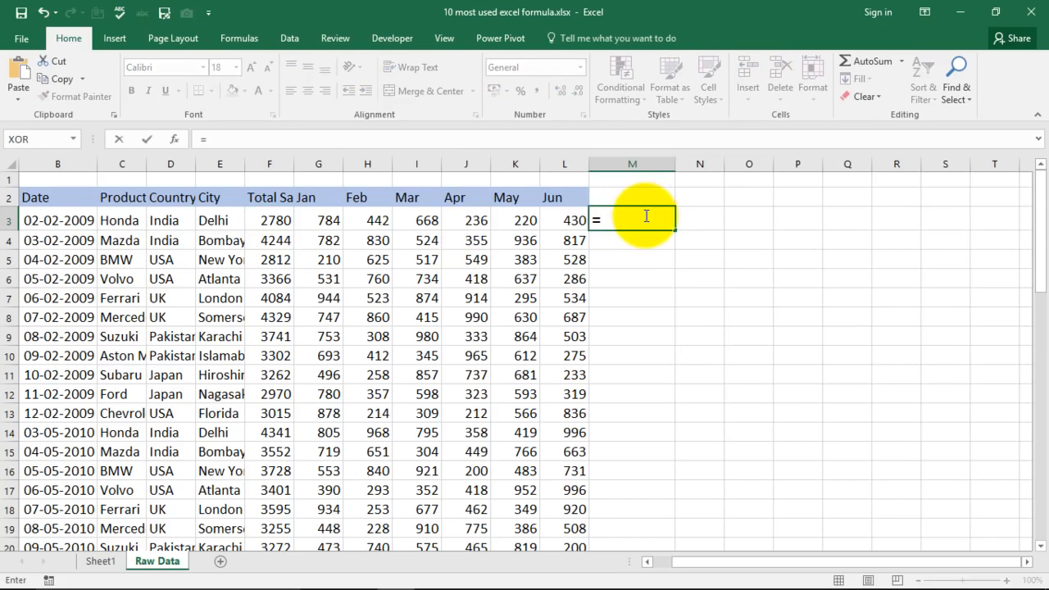
{"action": "type", "text": "if"}
{"action": "key", "text": "Tab"}
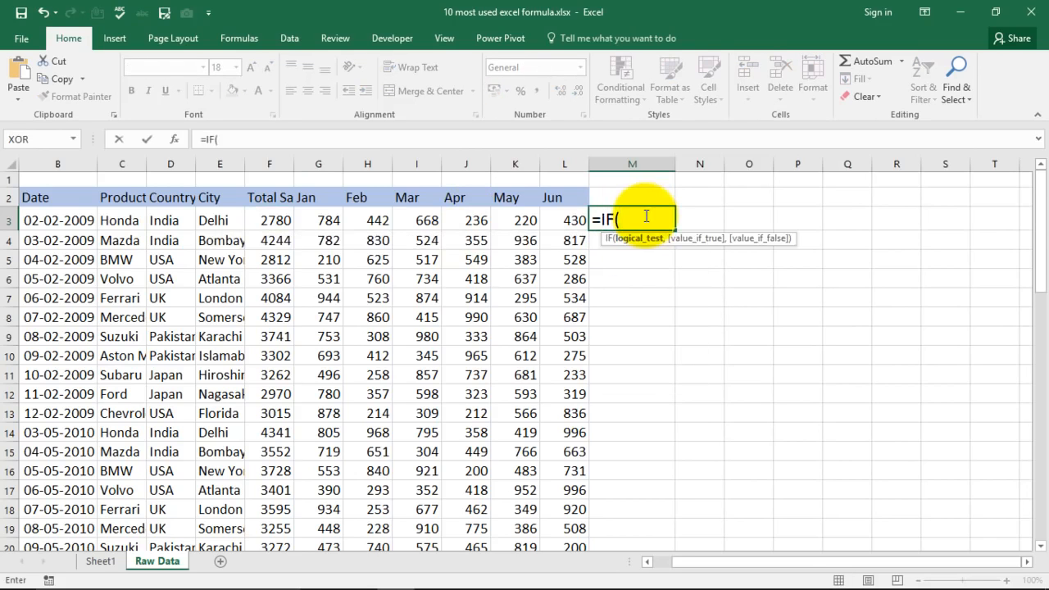
{"action": "left_click", "coordinate": [270, 220]}
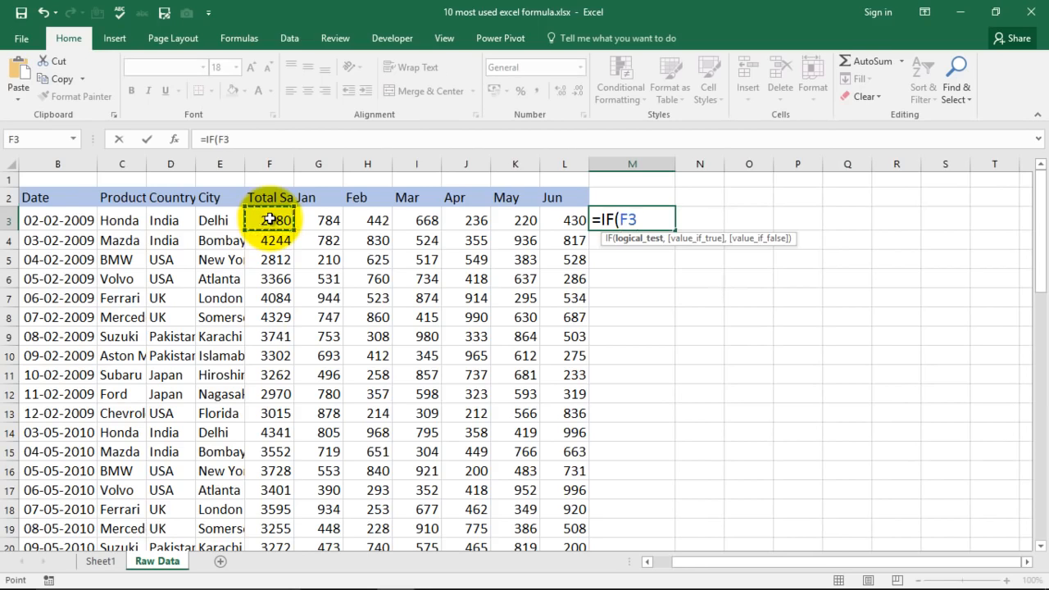
{"action": "type", "text": "<=3000"}
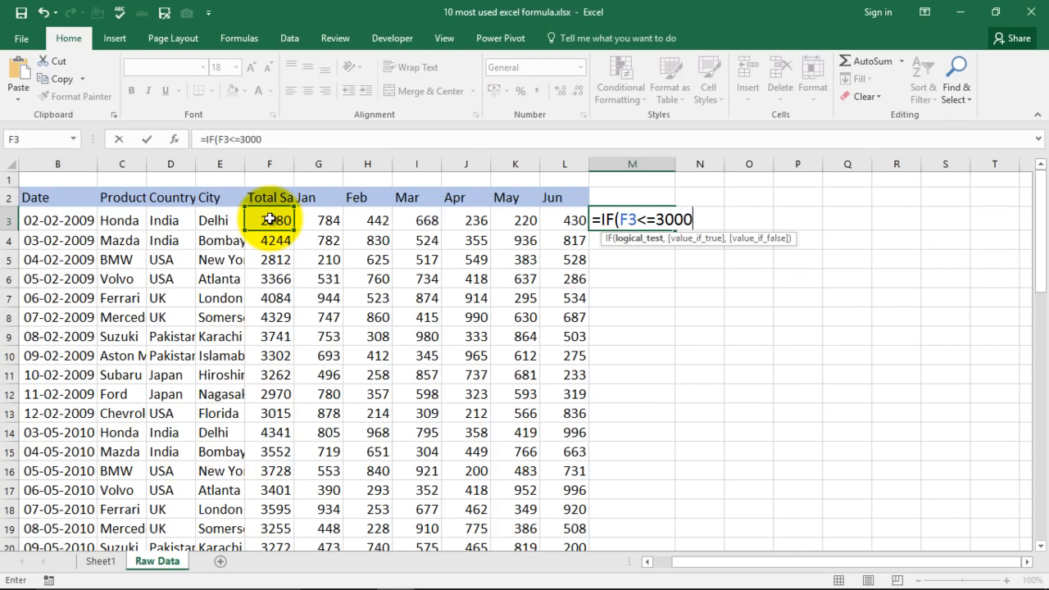
{"action": "type", "text": ","}
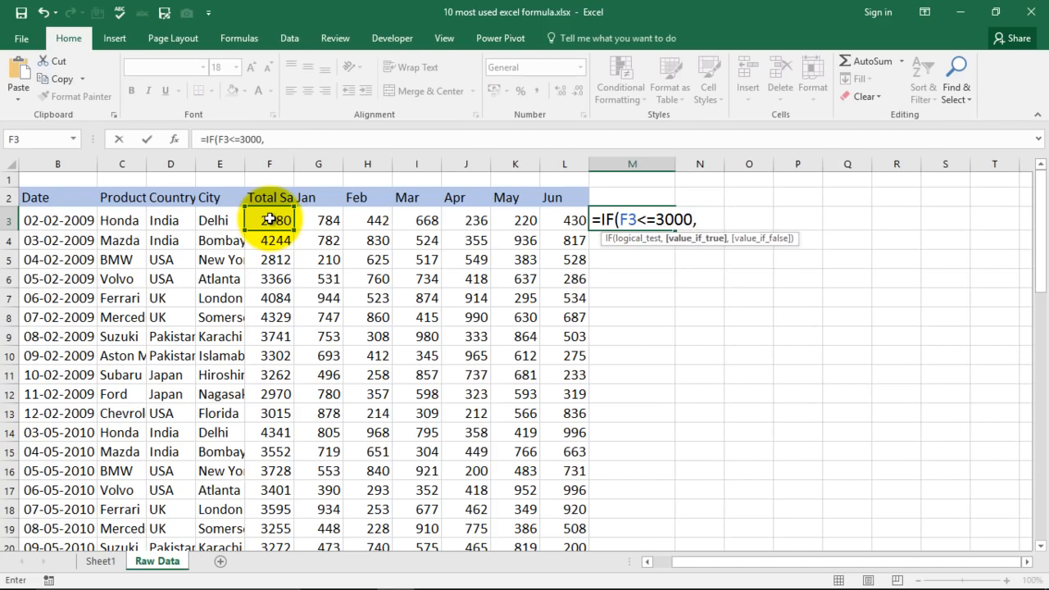
{"action": "type", "text": "\"Good"}
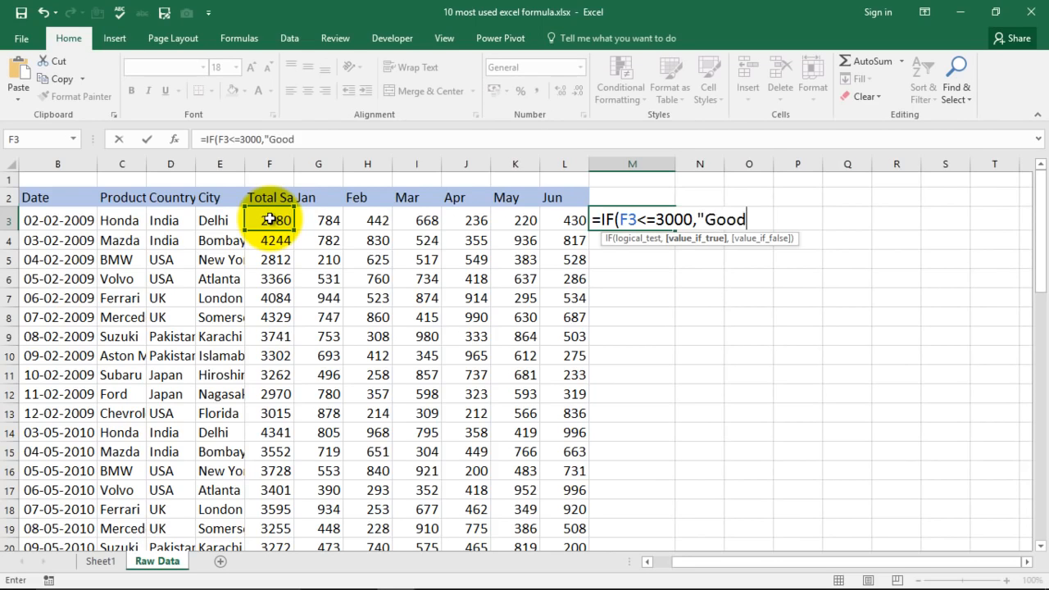
{"action": "type", "text": " Job\","}
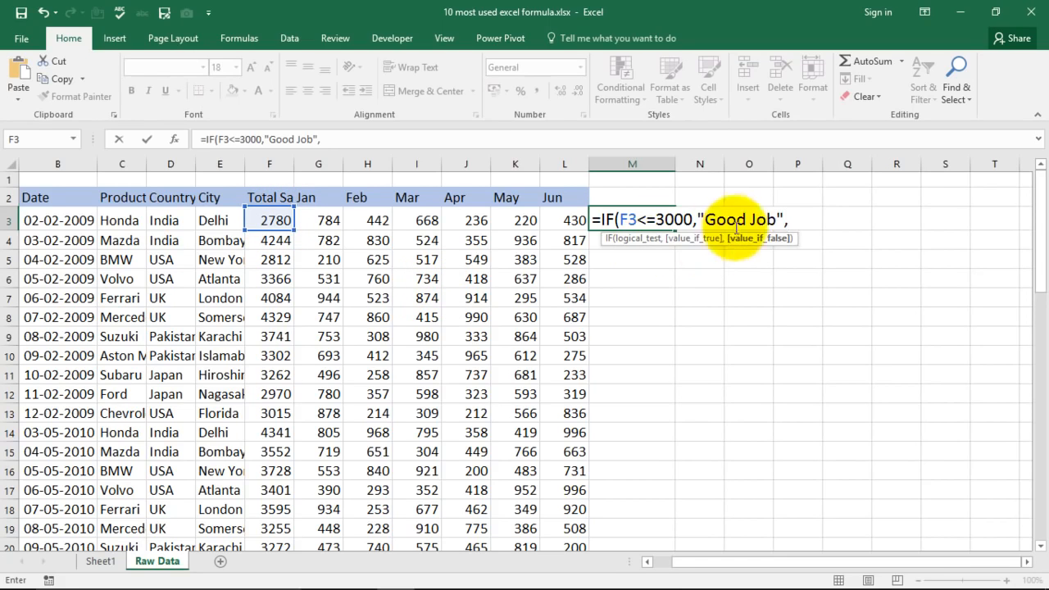
Enter "Good Job" as the formula's true value and replace that text with "Work Harder".
{"action": "left_click_drag", "start_coordinate": [708, 220], "coordinate": [775, 215]}
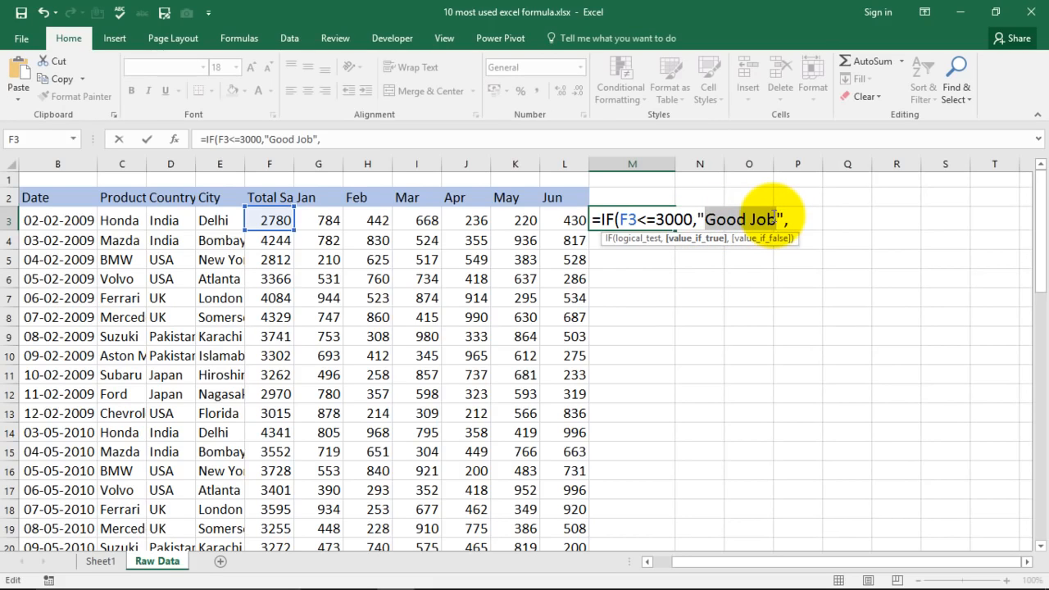
{"action": "type", "text": "Work "}
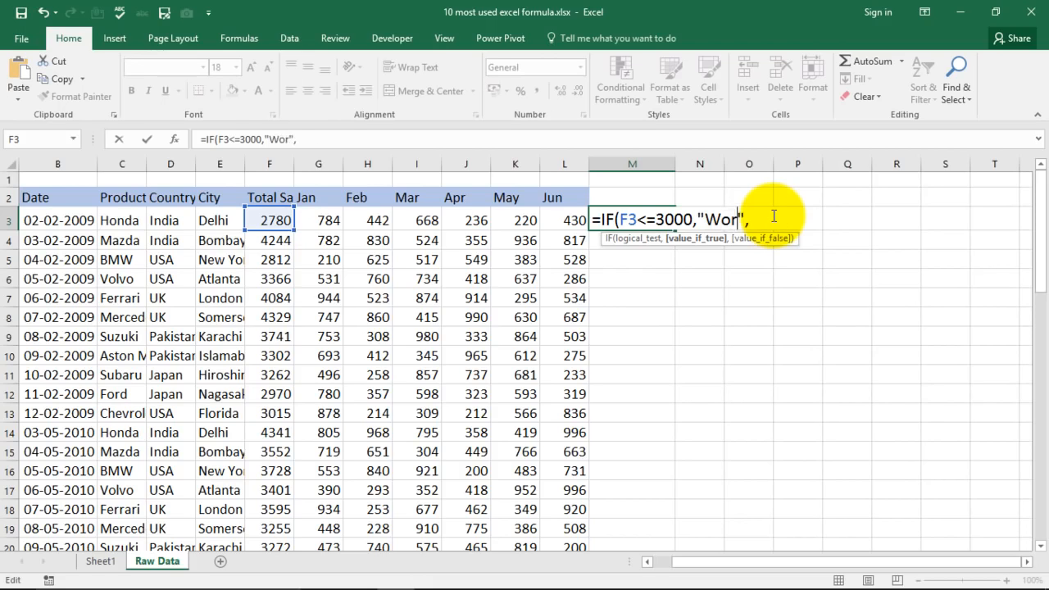
{"action": "type", "text": "Harder"}
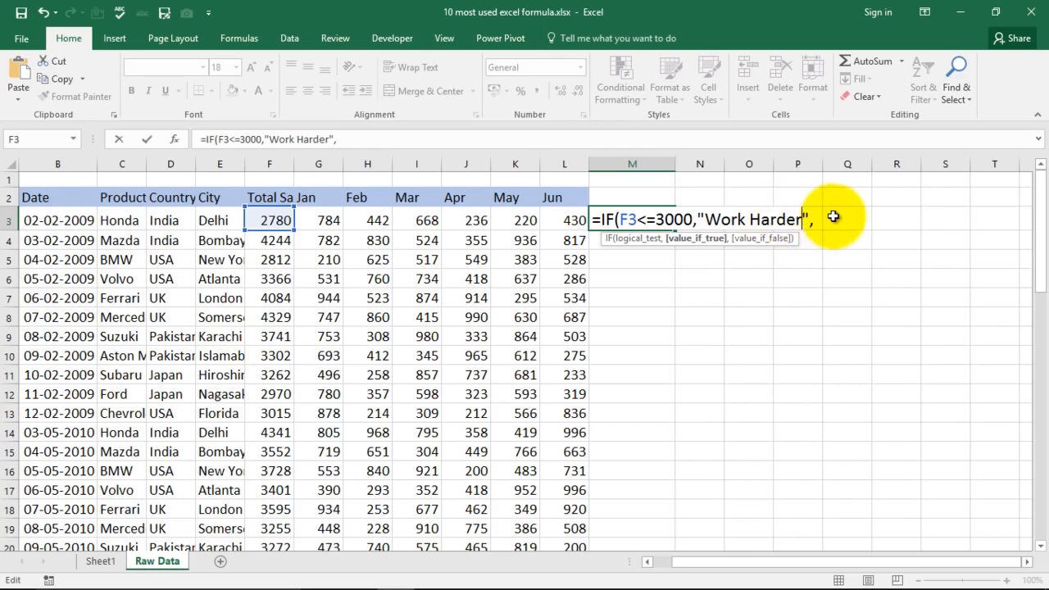
Add "Good Job" as the false value, completing =IF(F3<=3000,"Work Harder","Good Job") in M3.
{"action": "left_click", "coordinate": [816, 222]}
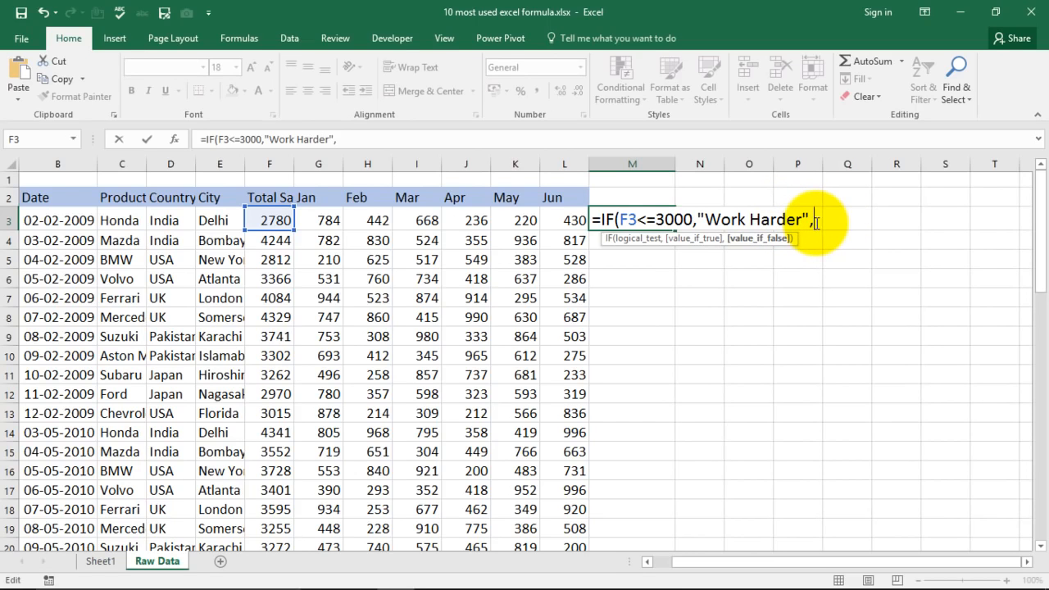
{"action": "type", "text": "\"Good Jo"}
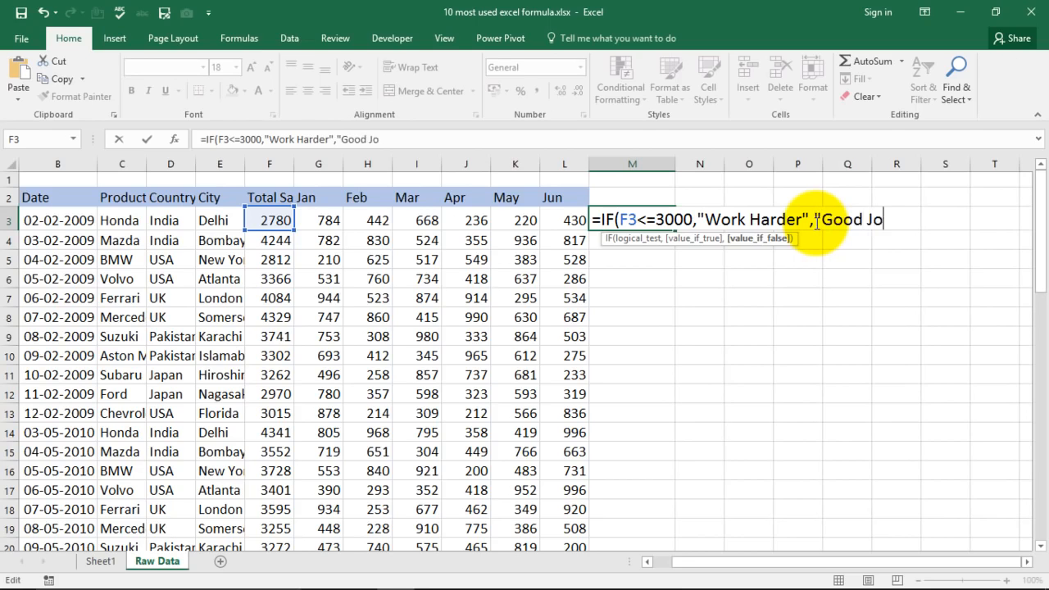
{"action": "type", "text": "b\")"}
{"action": "key", "text": "Return"}
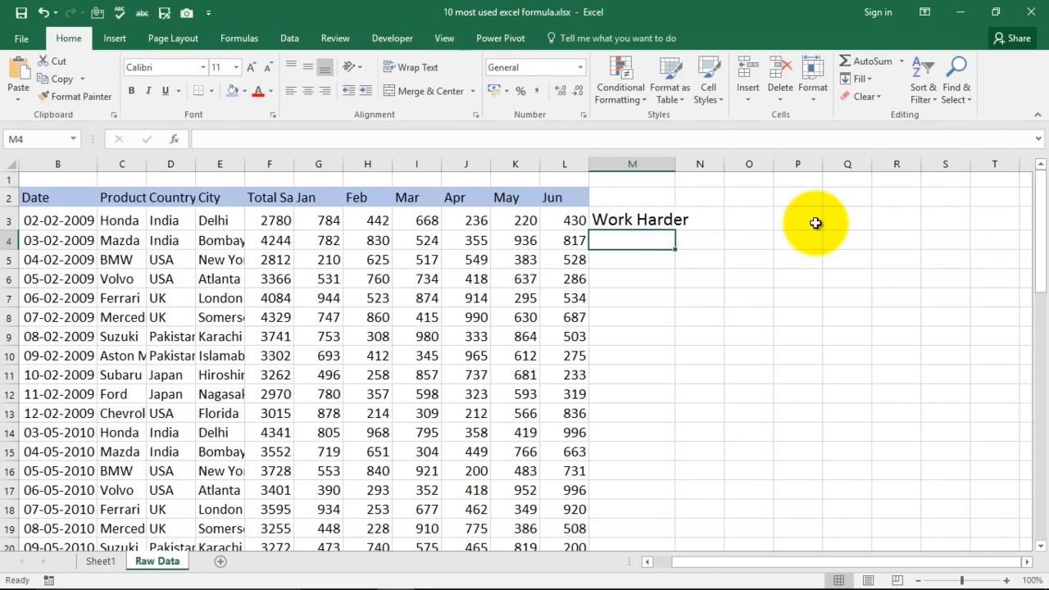
Replace the first total sales value in F3 with 3100 to test the IF formula in M3.
{"action": "left_click", "coordinate": [636, 221]}
{"action": "left_click", "coordinate": [266, 219]}
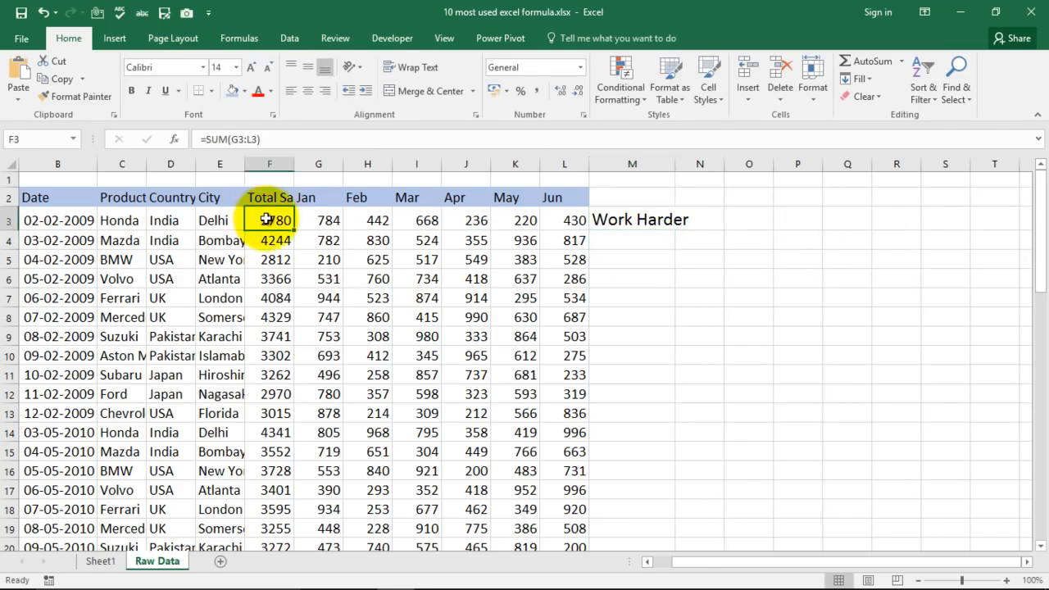
{"action": "key", "text": "F2"}
{"action": "type", "text": "3100"}
{"action": "key", "text": "Return"}
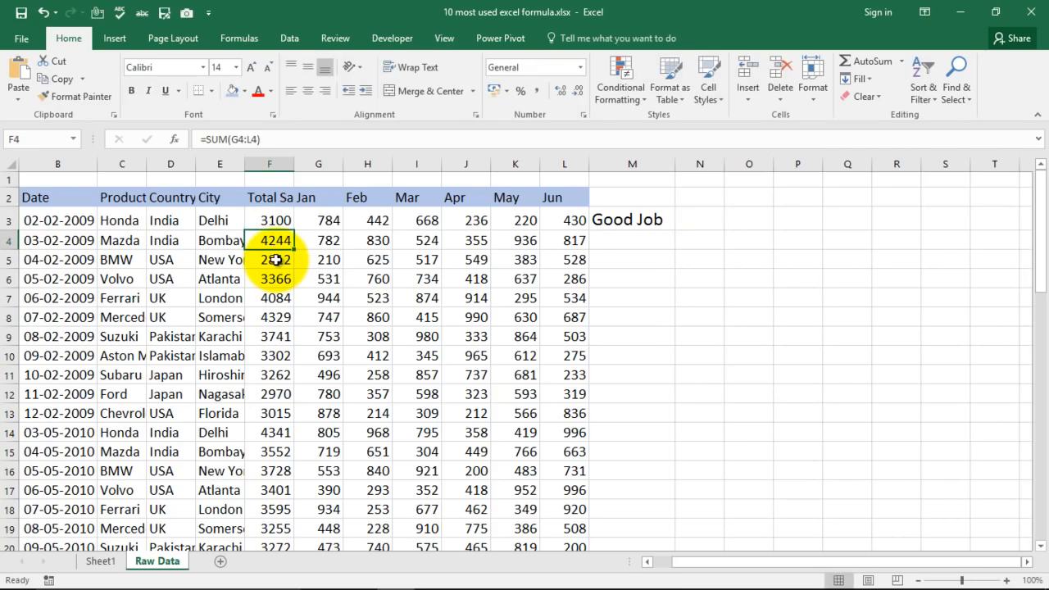
{"action": "left_click", "coordinate": [284, 221]}
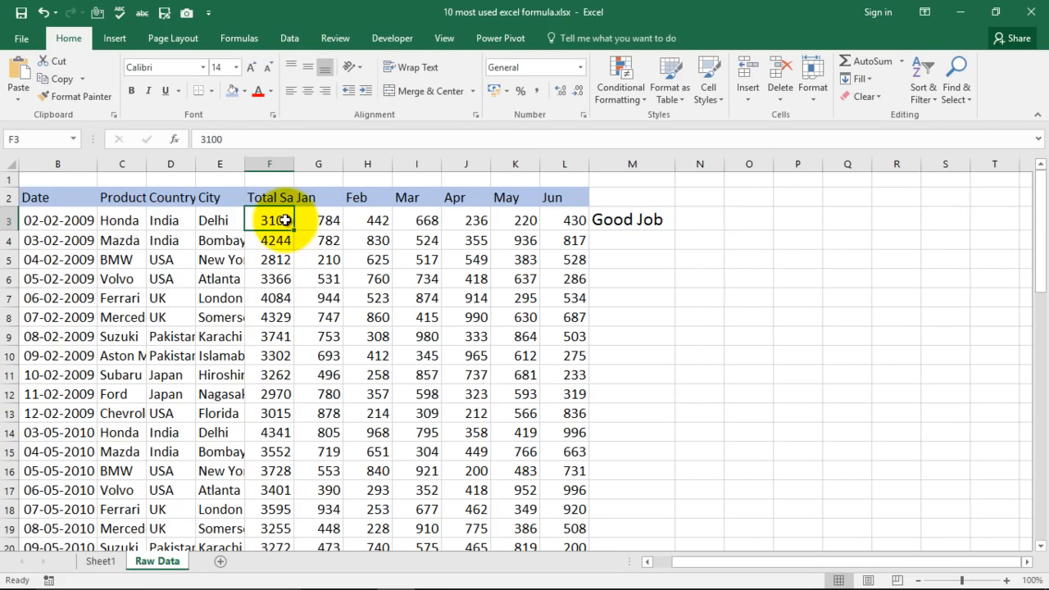
Select the Countif formula entry in the list on Sheet1 and return to the Raw Data sheet.
{"action": "left_click", "coordinate": [100, 562]}
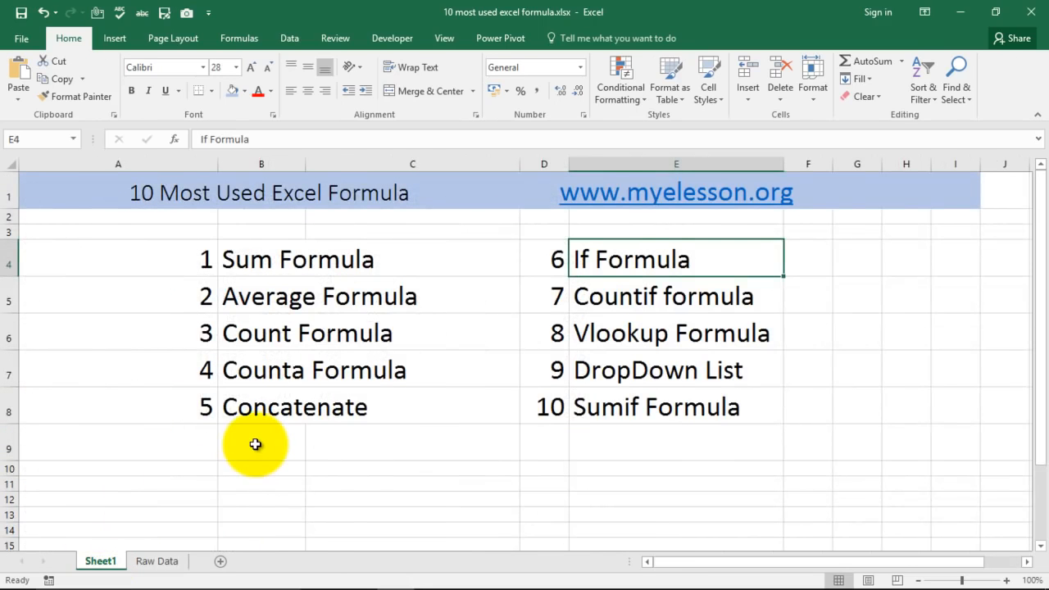
{"action": "left_click", "coordinate": [621, 299]}
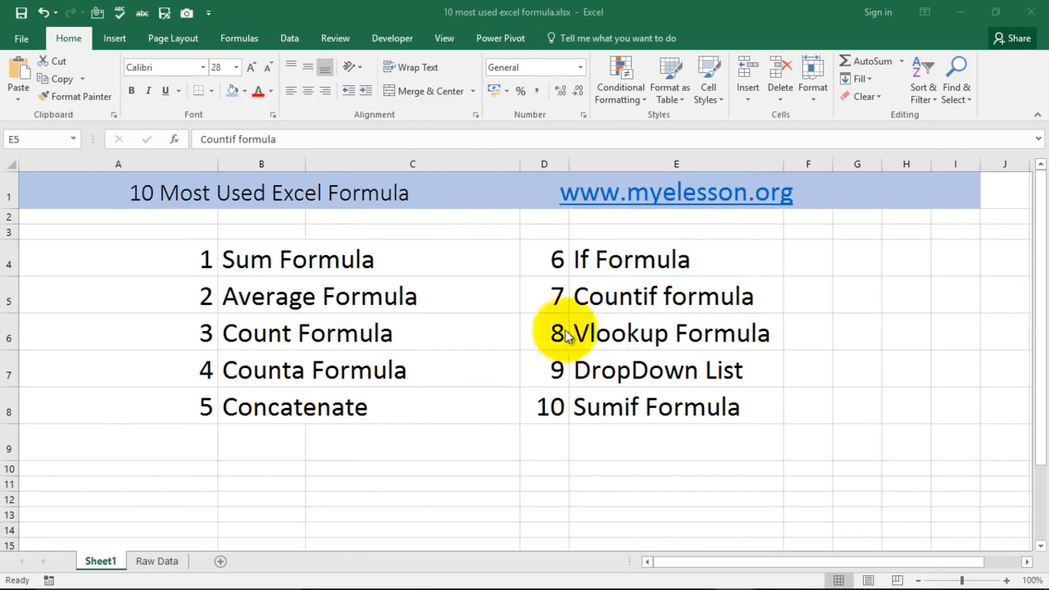
{"action": "left_click", "coordinate": [158, 563]}
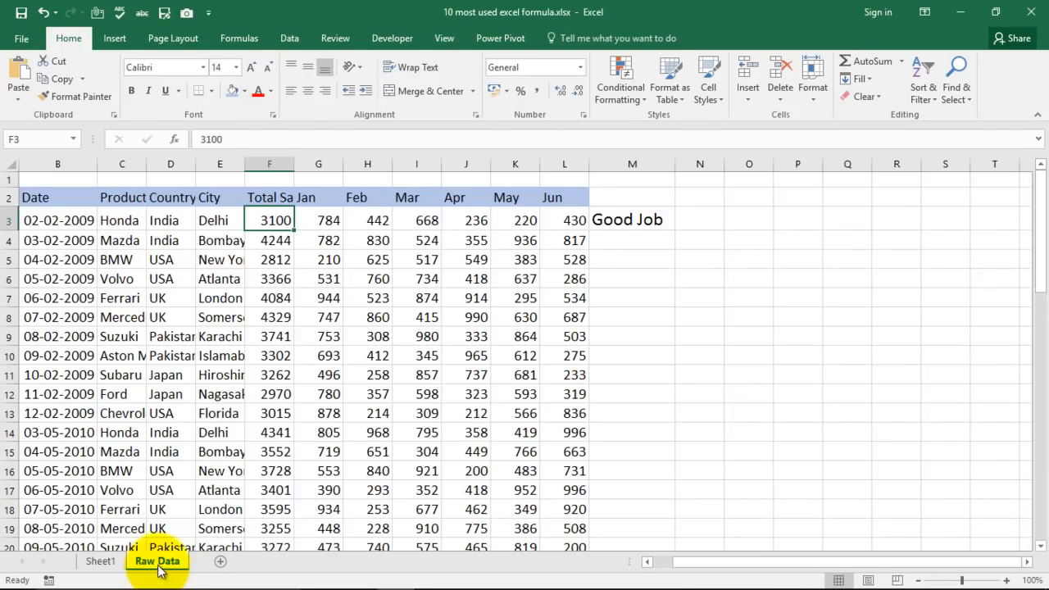
Clear the IF formula from cell M3 and begin a COUNTIF formula in its place.
{"action": "left_click", "coordinate": [649, 223]}
{"action": "key", "text": "Delete"}
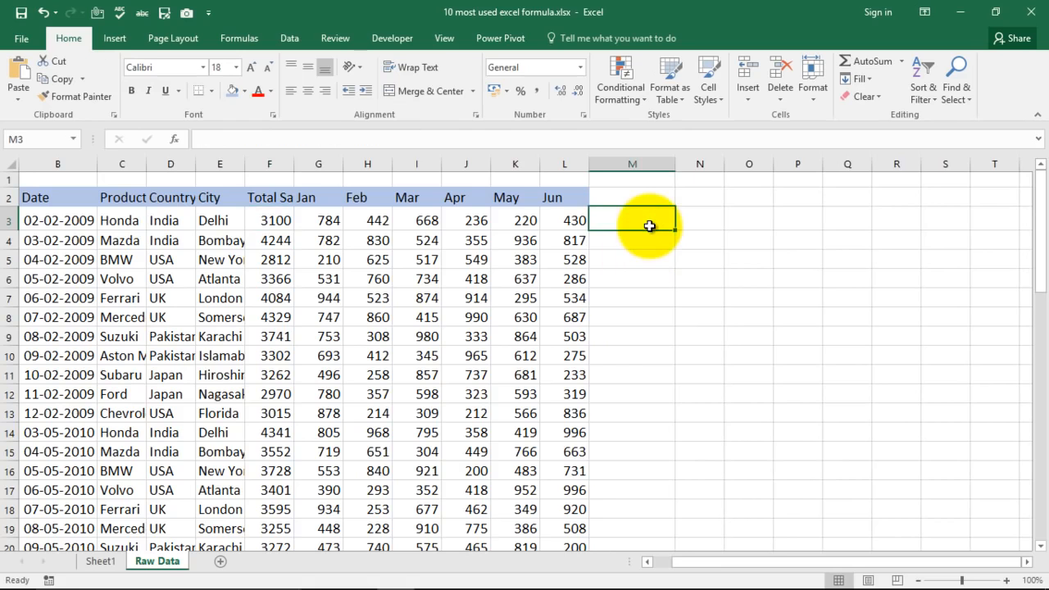
{"action": "key", "text": "Right"}
{"action": "key", "text": "Left"}
{"action": "key", "text": "Right"}
{"action": "key", "text": "Left"}
{"action": "type", "text": "=coun"}
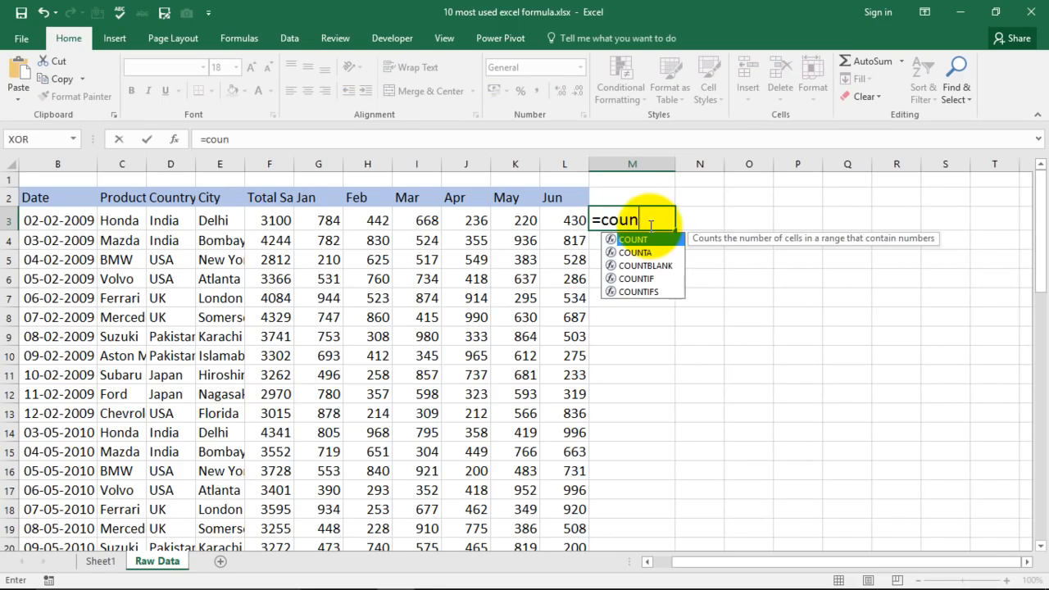
{"action": "key", "text": "Down"}
{"action": "key", "text": "Down"}
{"action": "key", "text": "Down"}
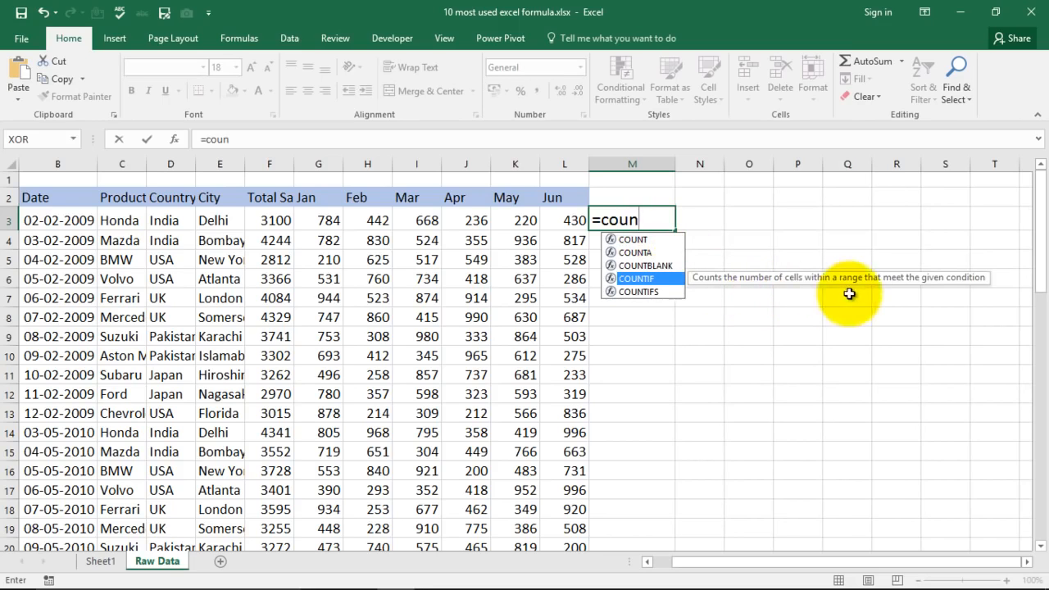
{"action": "key", "text": "Tab"}
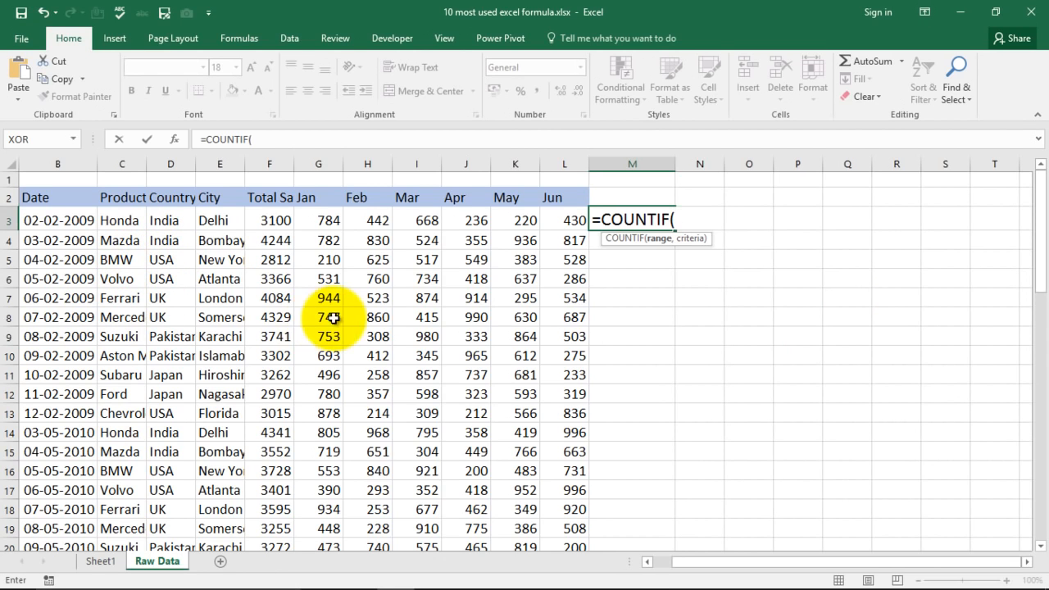
Set the range to C3:C57 and the criteria to "BMW", completing =COUNTIF(C3:C57,"BMW") in M3.
{"action": "left_click_drag", "start_coordinate": [121, 227], "coordinate": [118, 327]}
{"action": "left_click_drag", "start_coordinate": [120, 395], "coordinate": [127, 509]}
{"action": "type", "text": ","}
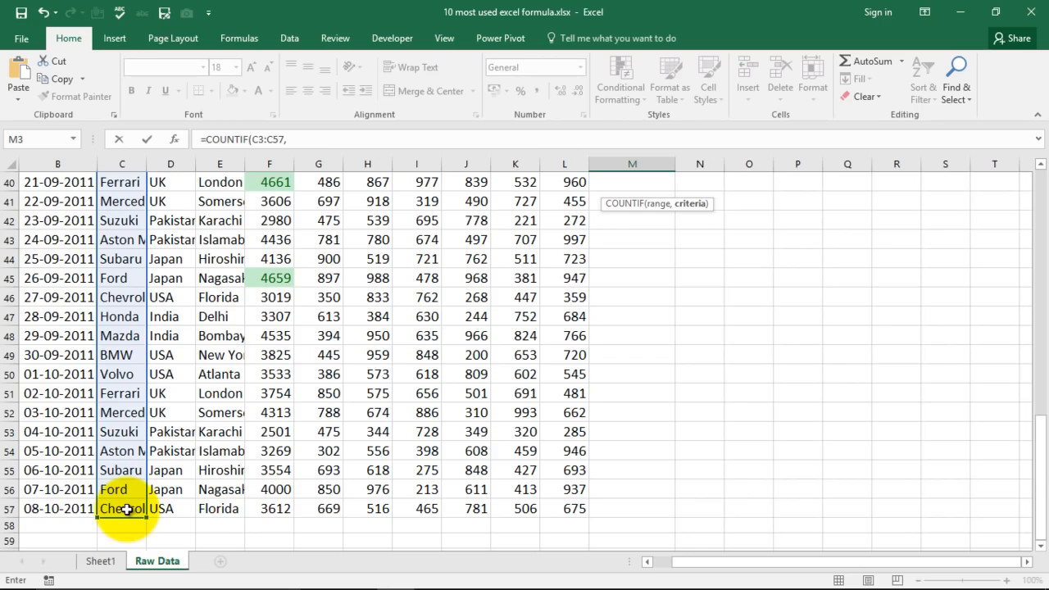
{"action": "type", "text": "\""}
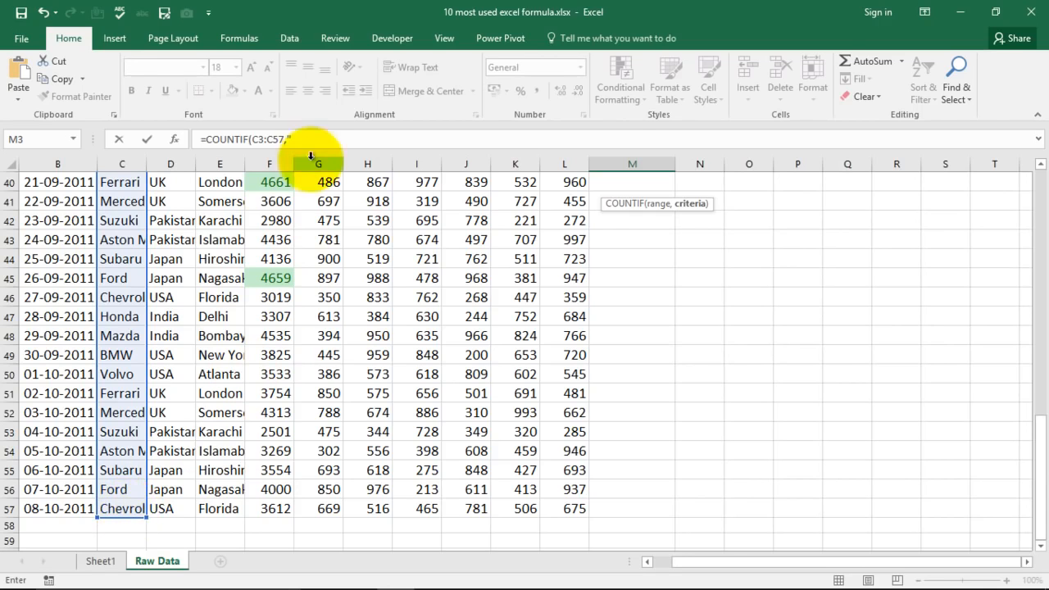
{"action": "left_click", "coordinate": [304, 141]}
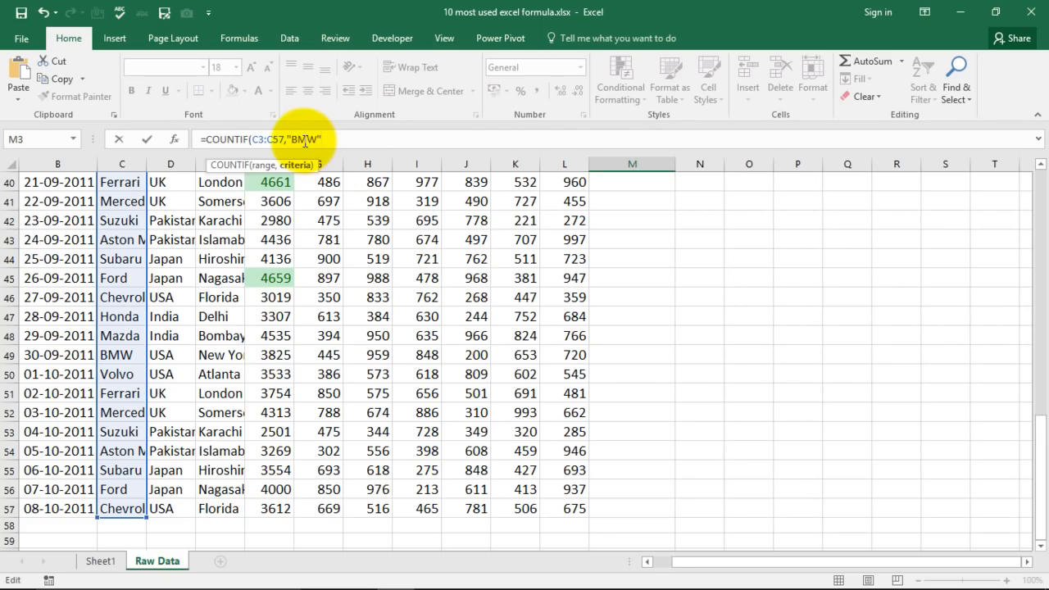
{"action": "key", "text": "Return"}
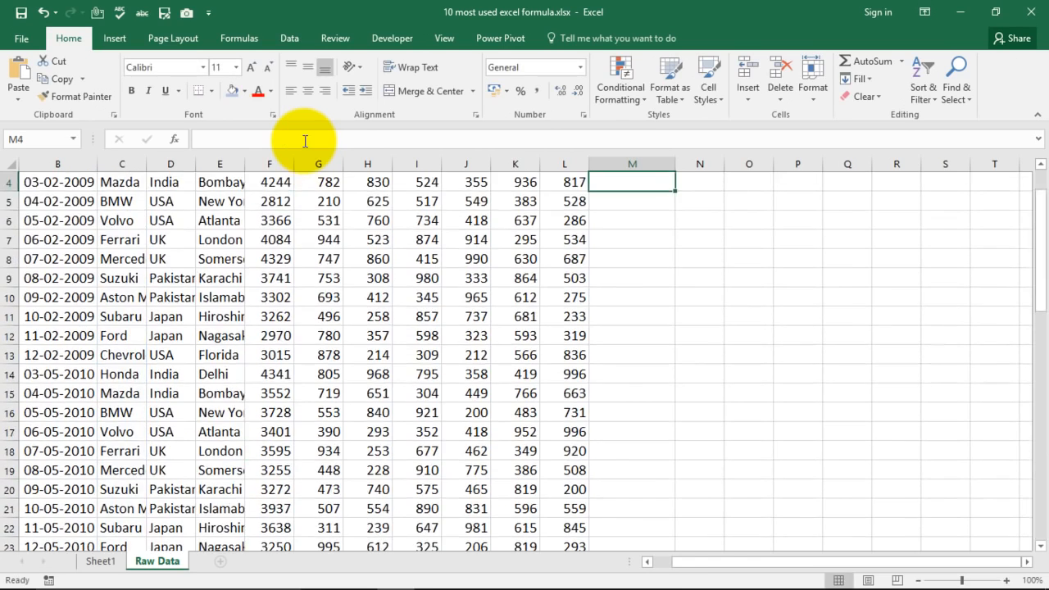
{"action": "left_click", "coordinate": [653, 217]}
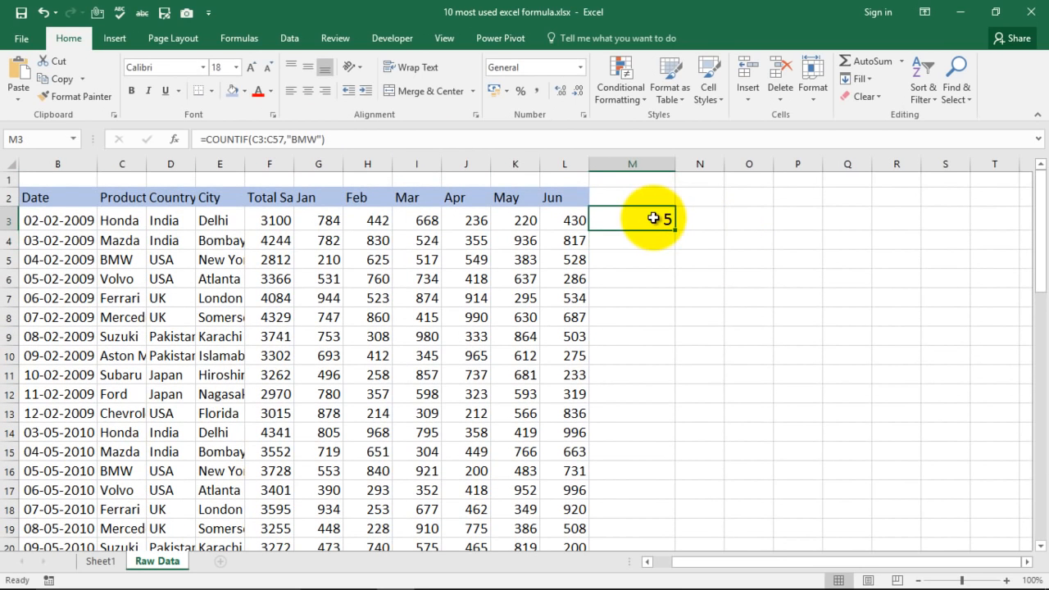
Enter Volvo in cell O2 as the product name to count.
{"action": "left_click", "coordinate": [749, 204]}
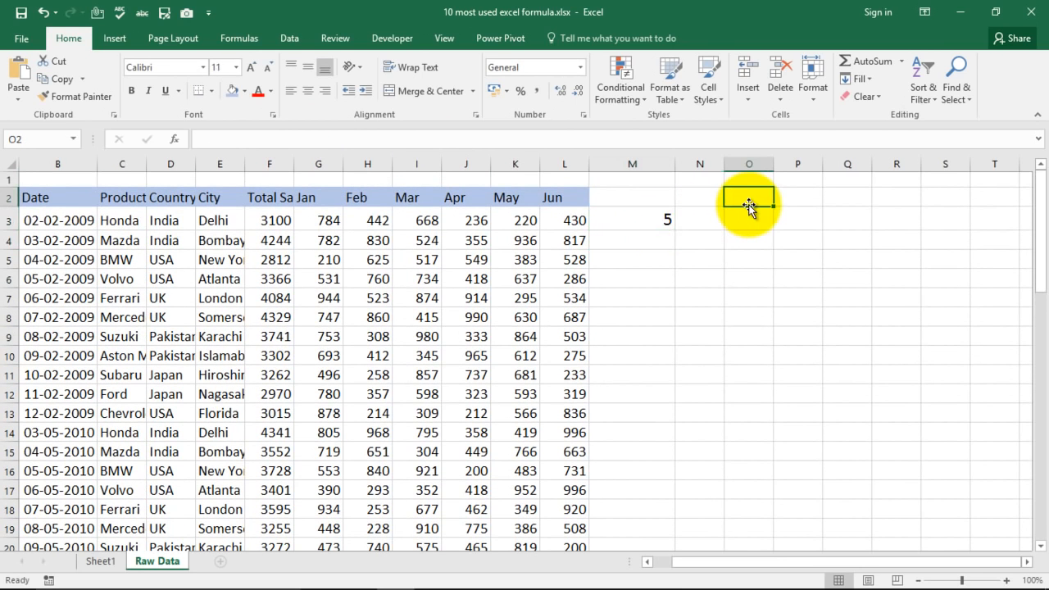
{"action": "type", "text": "Vo"}
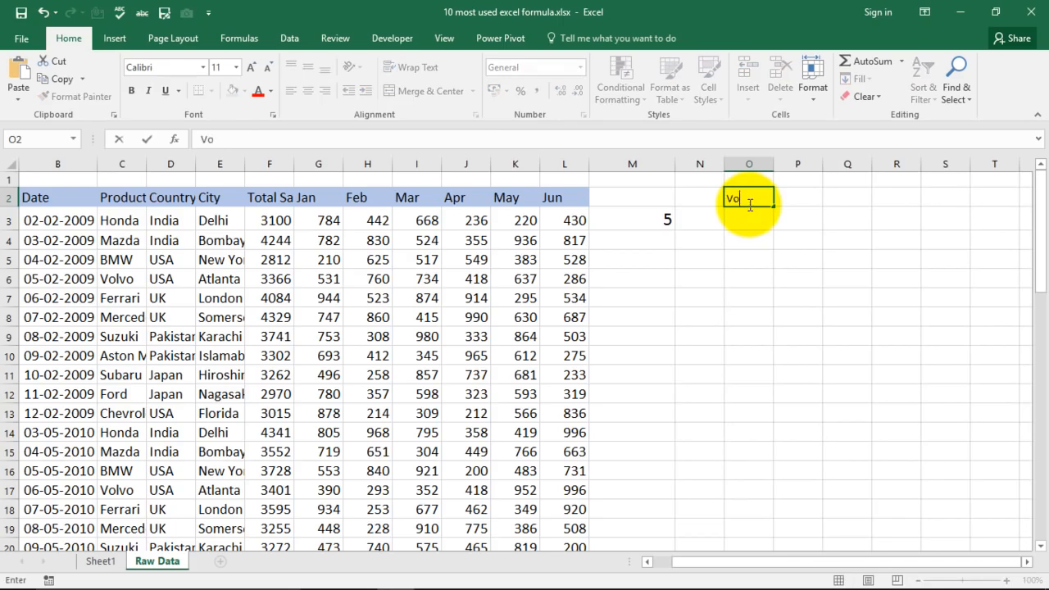
{"action": "type", "text": "lvo"}
{"action": "key", "text": "Return"}
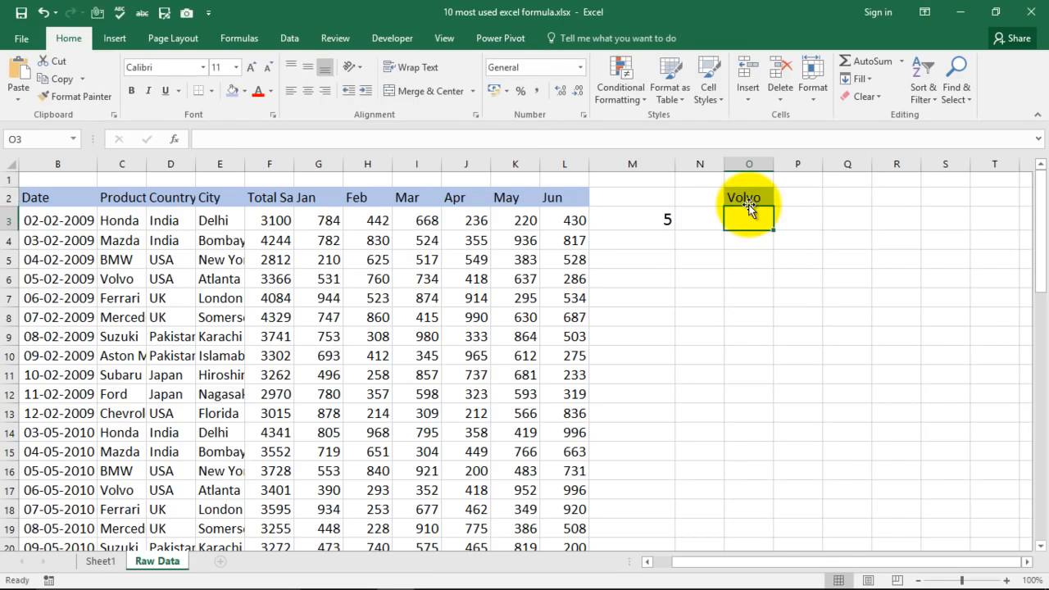
Begin a COUNTIF formula in cell O3, directly below the Volvo label.
{"action": "type", "text": "=coun"}
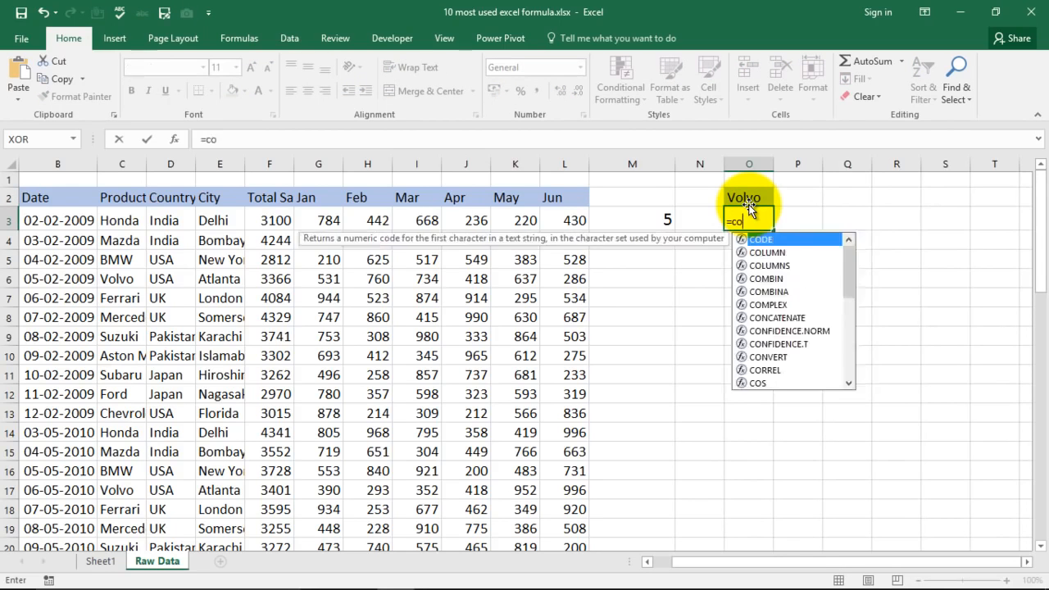
{"action": "key", "text": "Down"}
{"action": "key", "text": "Down"}
{"action": "key", "text": "Down"}
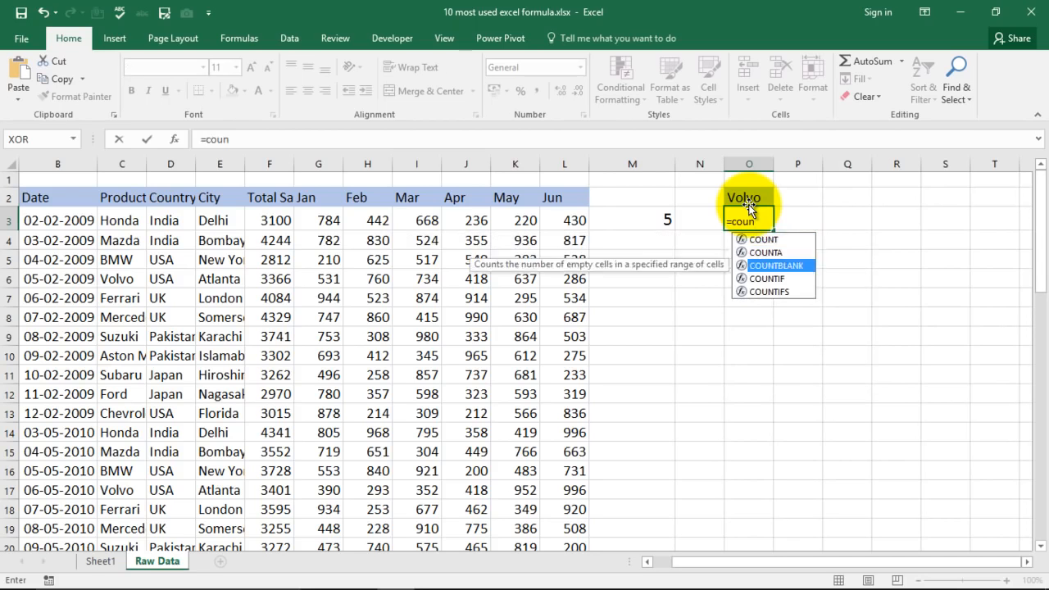
{"action": "key", "text": "Tab"}
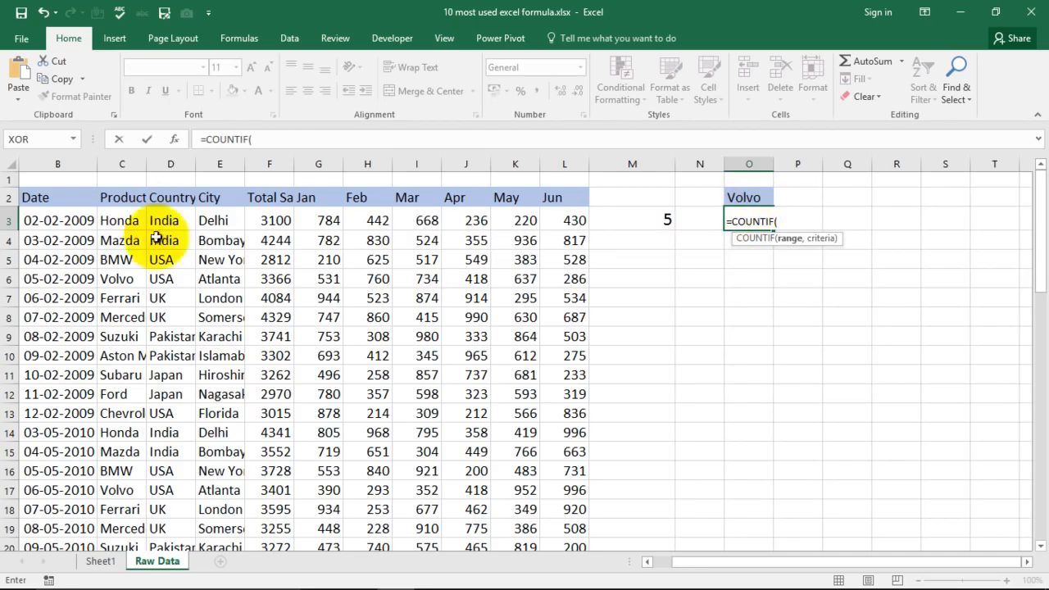
Use the product range C3:C57 and cell O2 as criteria, completing =COUNTIF(C3:C57,O2) in O3.
{"action": "left_click", "coordinate": [125, 220]}
{"action": "key", "text": "ctrl+shift+Down"}
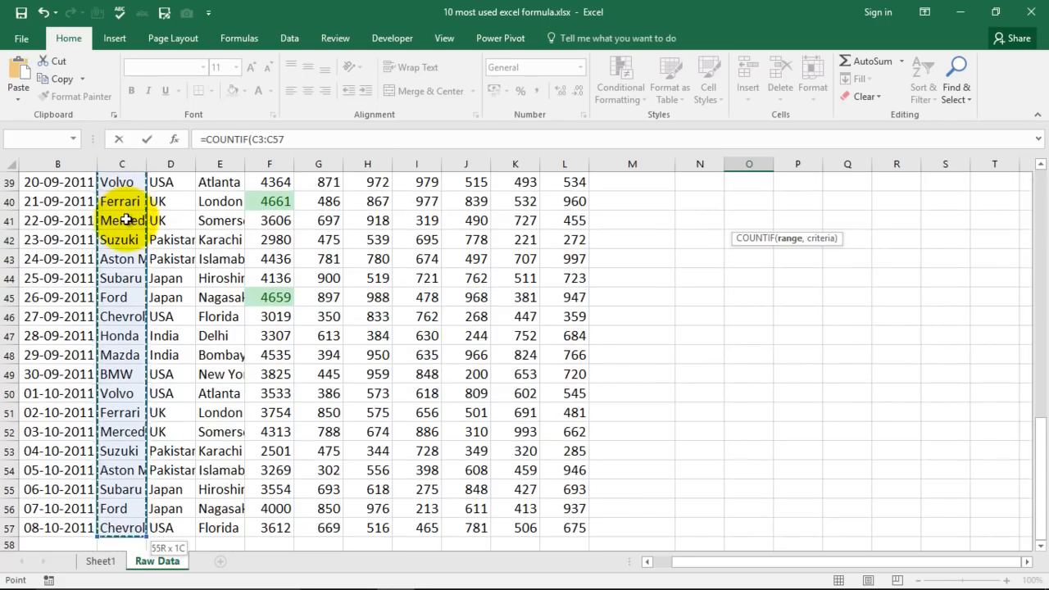
{"action": "type", "text": ","}
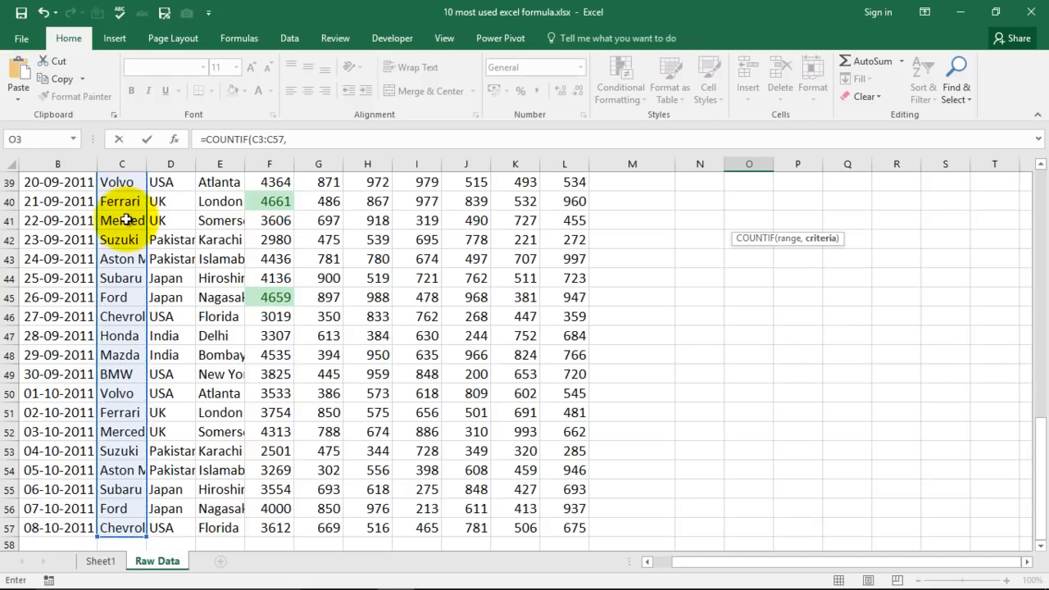
{"action": "scroll", "coordinate": [730, 320], "scroll_direction": "up", "scroll_amount": 13}
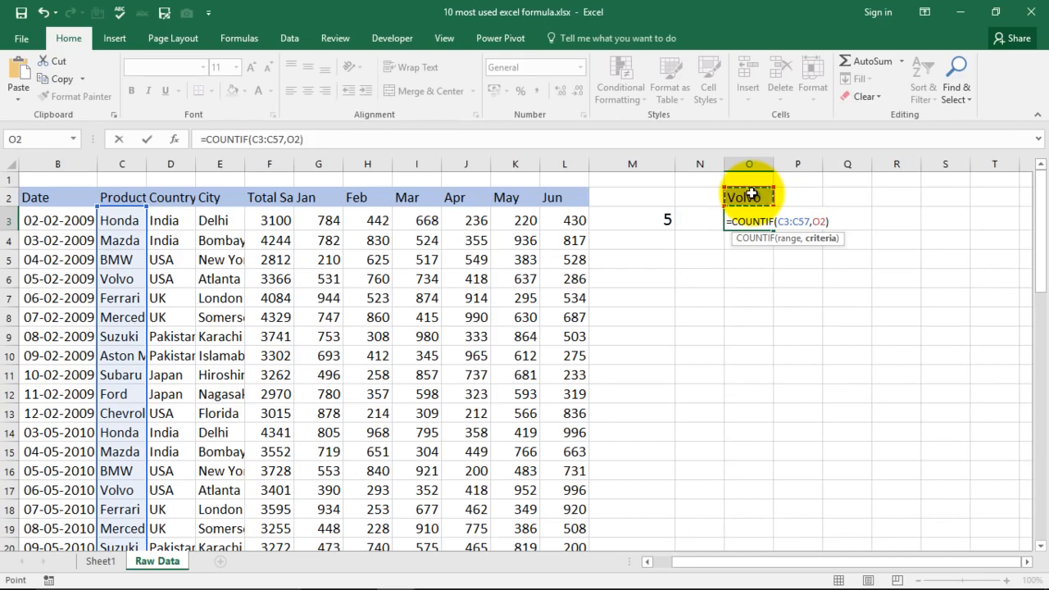
{"action": "key", "text": "Return"}
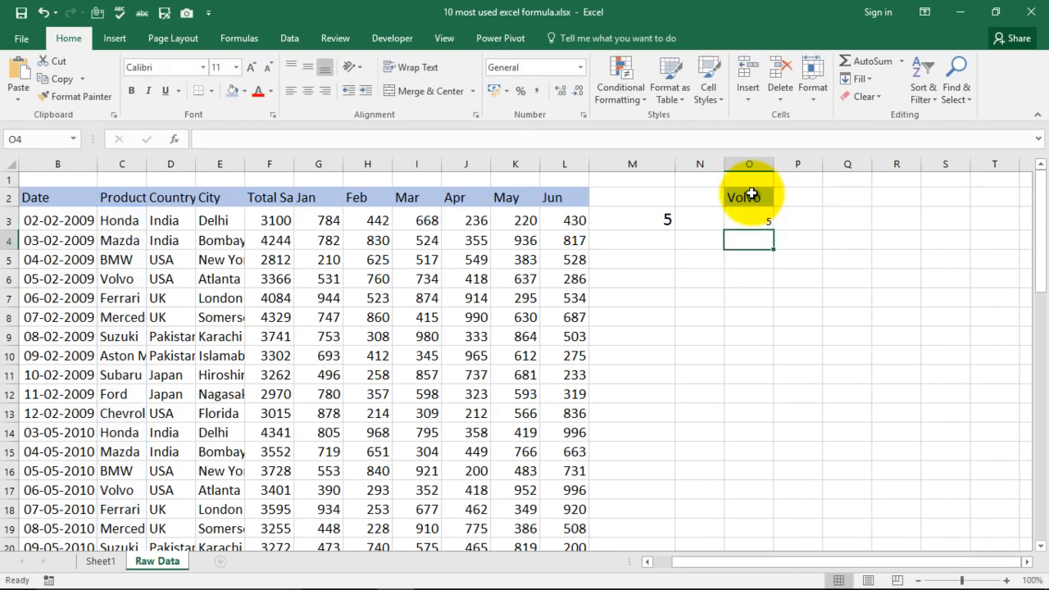
{"action": "key", "text": "Up"}
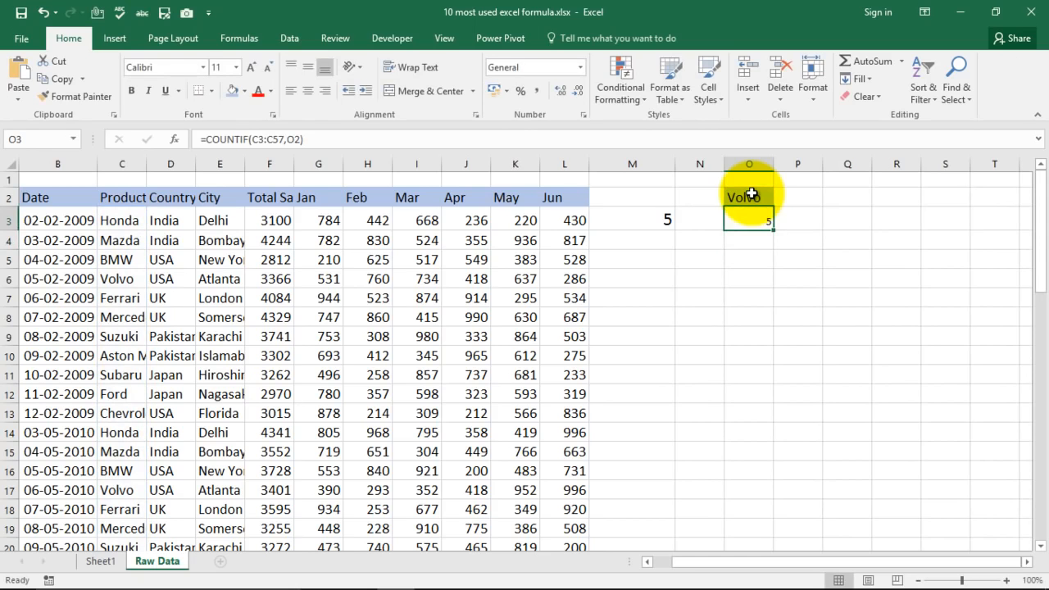
Change the product in cell C4 to Volvo to test the COUNTIF formula.
{"action": "left_click", "coordinate": [119, 261]}
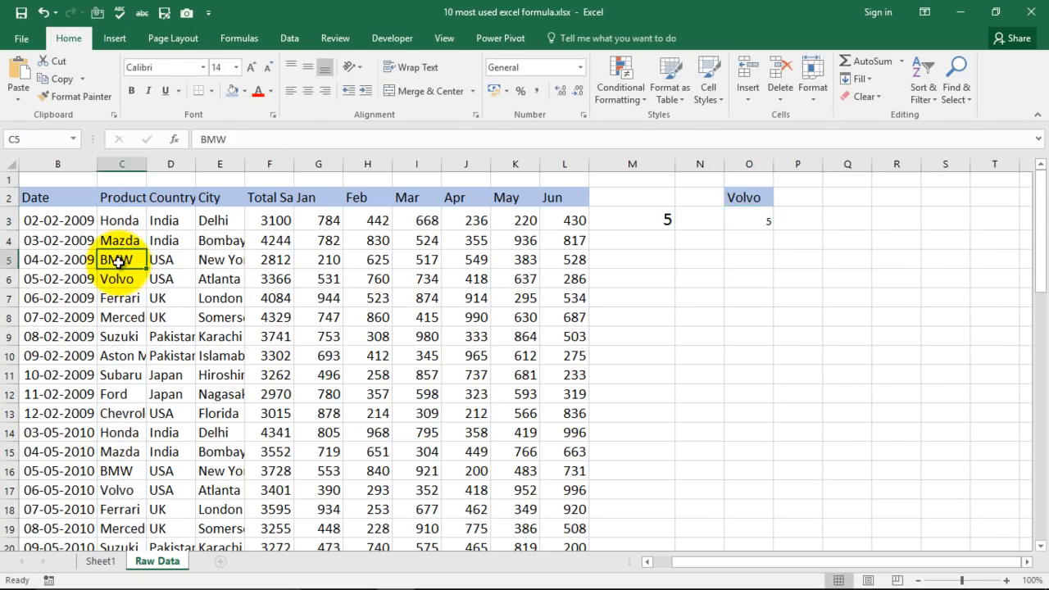
{"action": "left_click", "coordinate": [127, 238]}
{"action": "type", "text": "Volvo"}
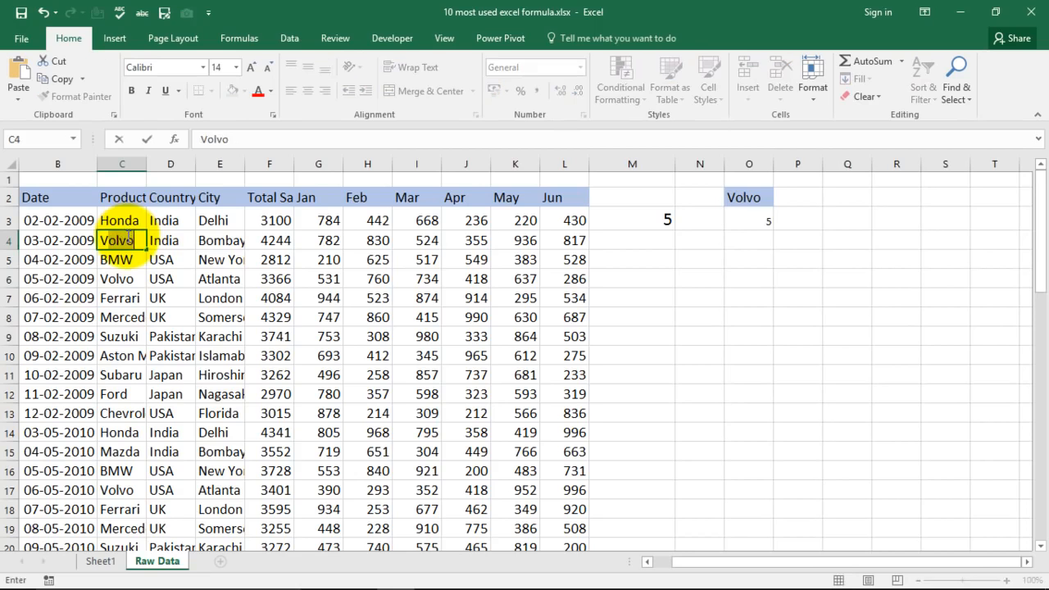
{"action": "key", "text": "Return"}
Enlarge the font of the Volvo count in cell O3.
{"action": "left_click", "coordinate": [749, 221]}
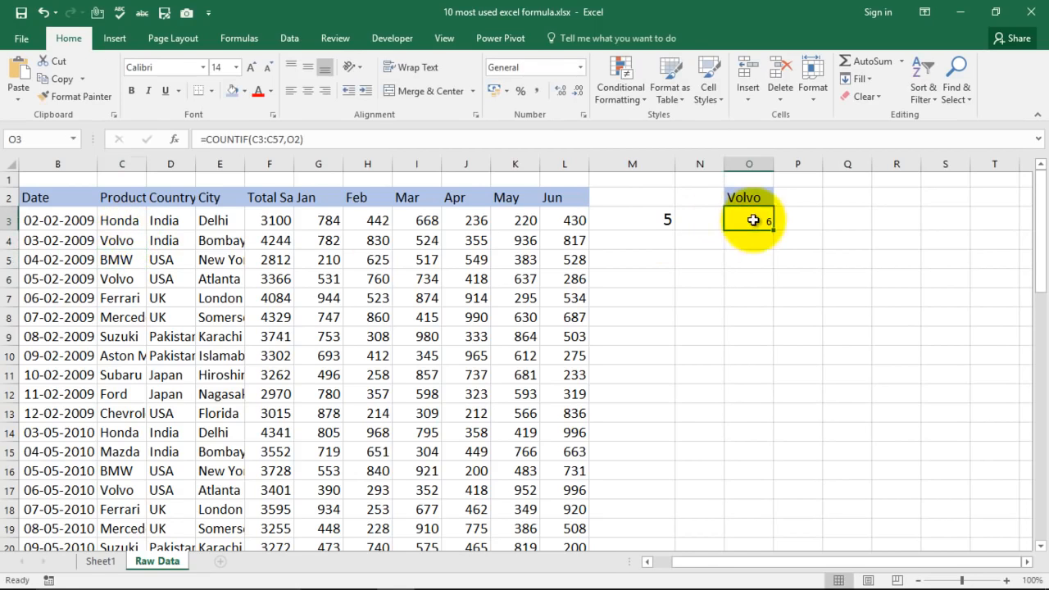
{"action": "left_click", "coordinate": [250, 67]}
{"action": "left_click", "coordinate": [698, 302]}
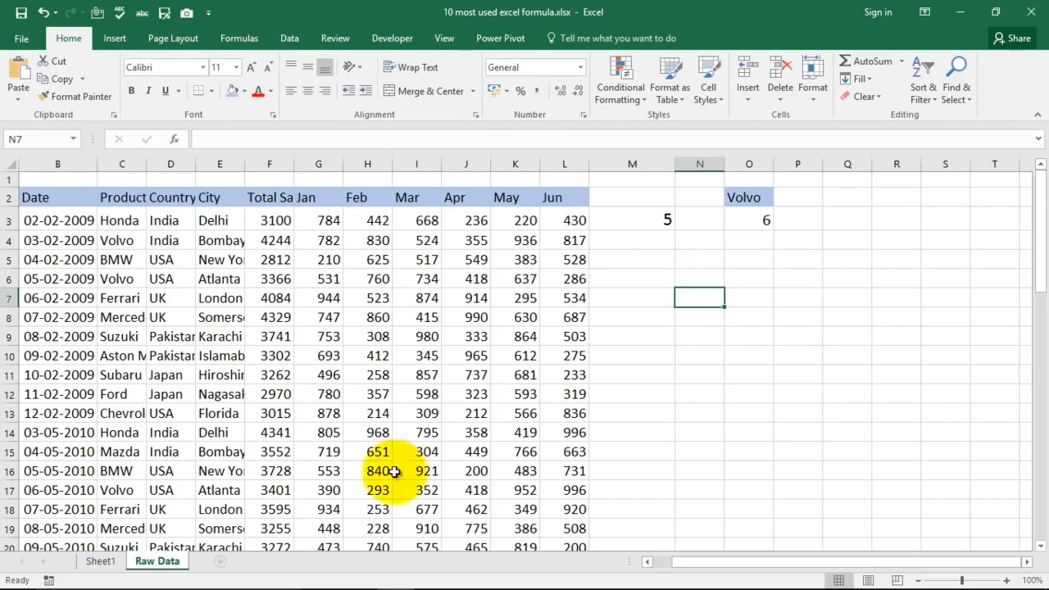
Clear all contents and formatting from the Volvo example in cells O2:O3.
{"action": "left_click_drag", "start_coordinate": [710, 198], "coordinate": [765, 222]}
{"action": "left_click", "coordinate": [789, 277]}
{"action": "left_click", "coordinate": [740, 196]}
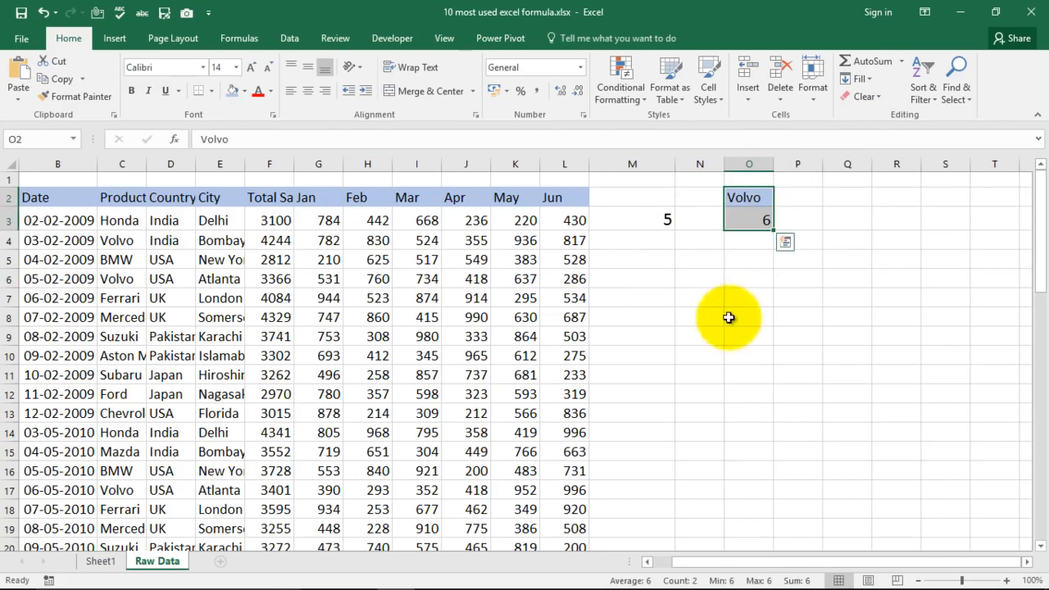
{"action": "left_click", "coordinate": [879, 100]}
{"action": "left_click", "coordinate": [876, 114]}
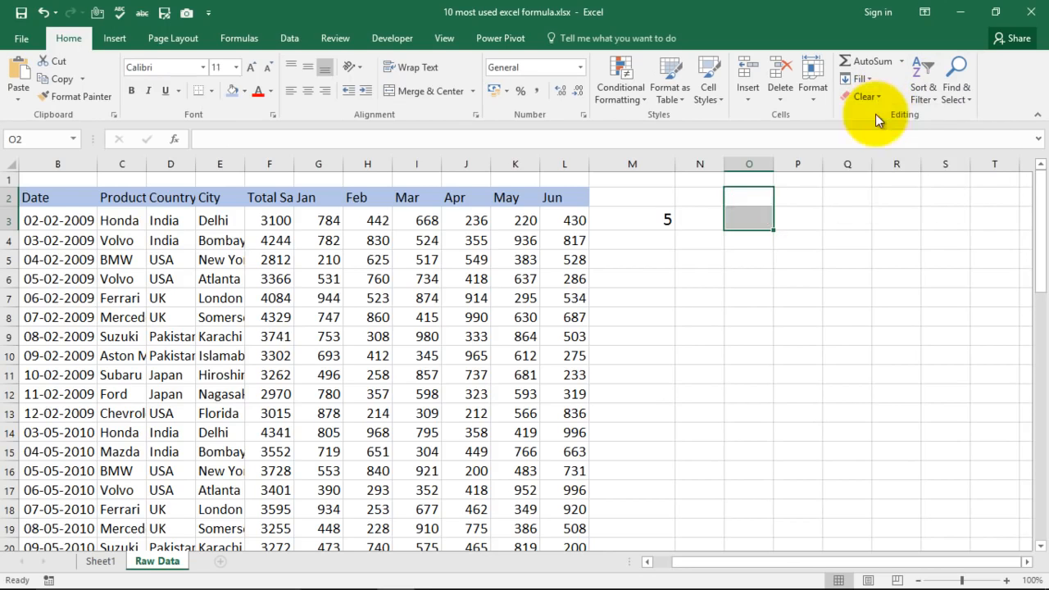
{"action": "left_click", "coordinate": [840, 211]}
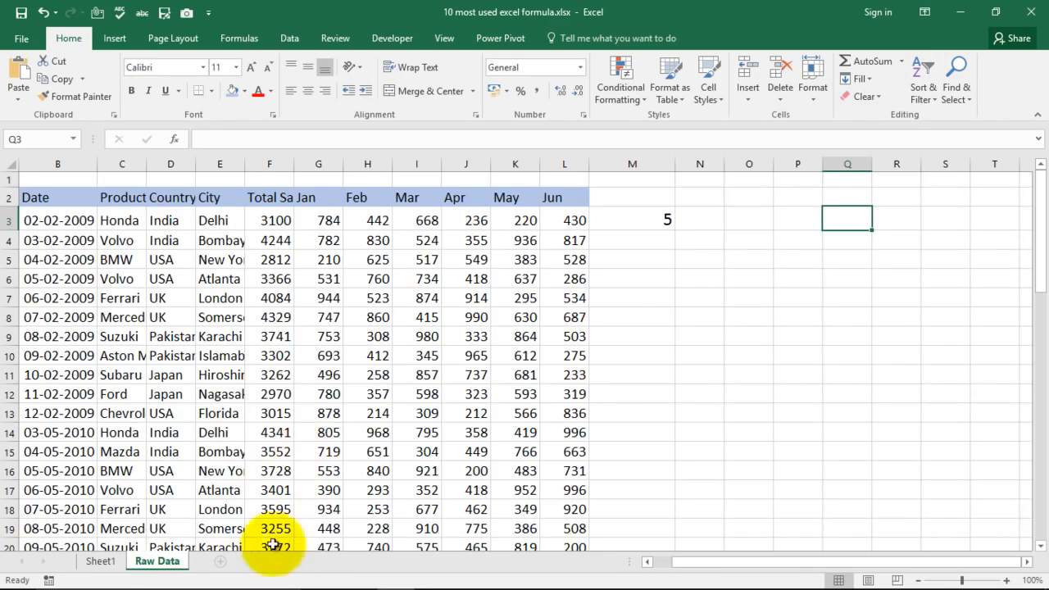
Select the Vlookup Formula entry in the list on Sheet1 and switch back to Raw Data.
{"action": "left_click", "coordinate": [102, 562]}
{"action": "left_click", "coordinate": [602, 338]}
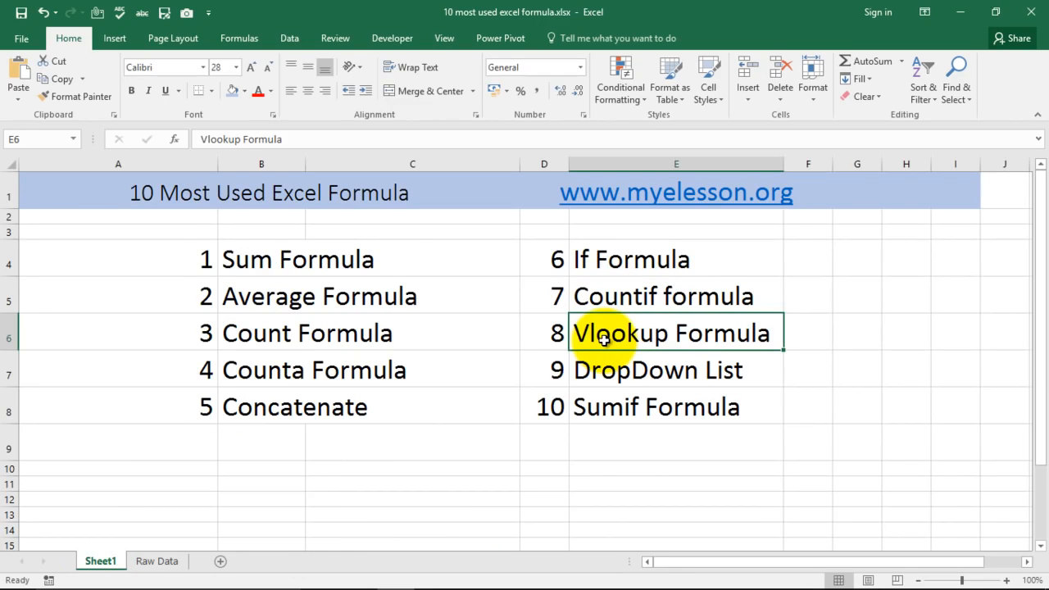
{"action": "left_click", "coordinate": [156, 562]}
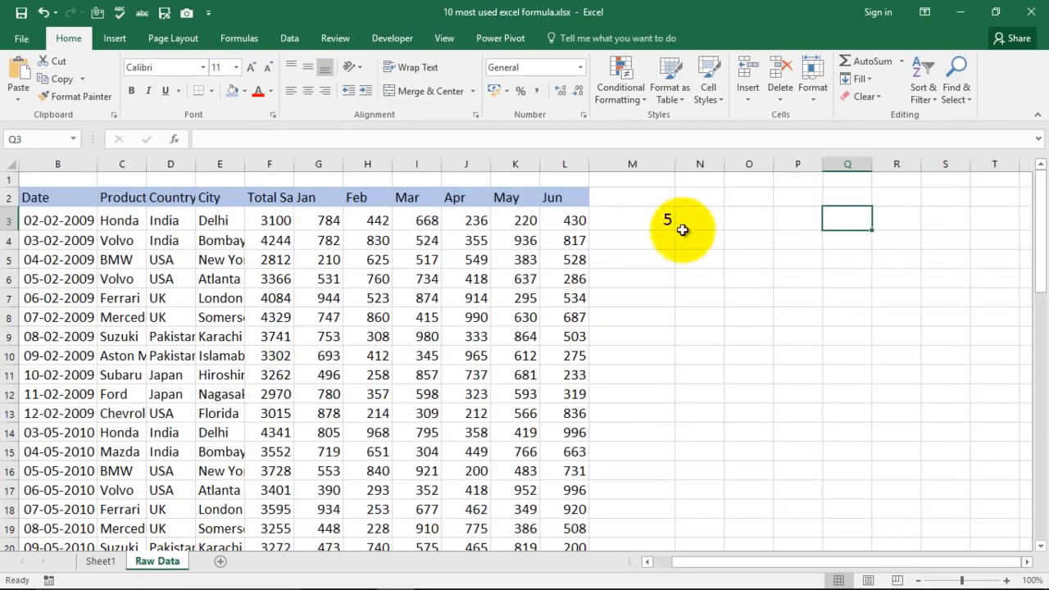
Clear the leftover count value from cell M3.
{"action": "left_click", "coordinate": [662, 220]}
{"action": "key", "text": "Delete"}
{"action": "key", "text": "Right"}
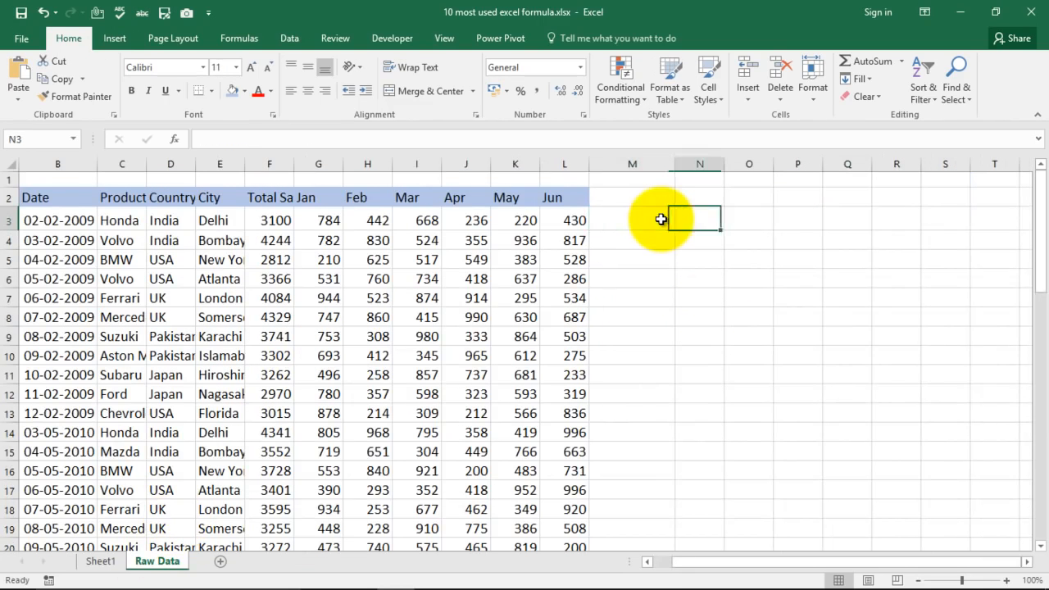
Copy the product names in C3:C8 and paste them into column O starting at cell O3.
{"action": "key", "text": "Left"}
{"action": "key", "text": "Left"}
{"action": "key", "text": "Left"}
{"action": "key", "text": "Left"}
{"action": "key", "text": "Left"}
{"action": "key", "text": "Left"}
{"action": "key", "text": "Left"}
{"action": "key", "text": "Left"}
{"action": "key", "text": "Left"}
{"action": "key", "text": "Left"}
{"action": "key", "text": "Left"}
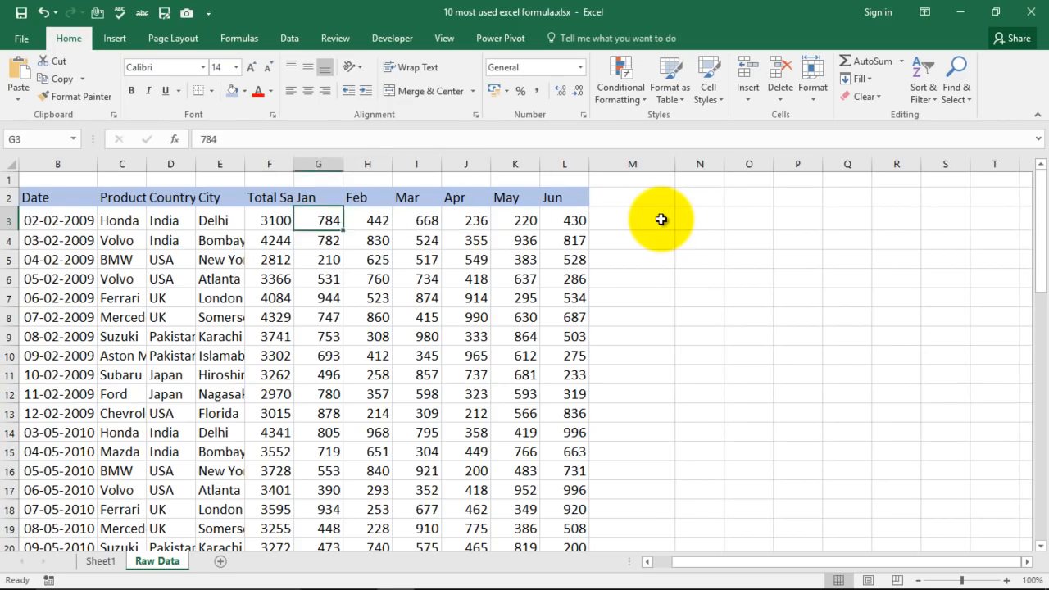
{"action": "key", "text": "shift+Down"}
{"action": "key", "text": "shift+Down"}
{"action": "key", "text": "shift+Down"}
{"action": "key", "text": "shift+Down"}
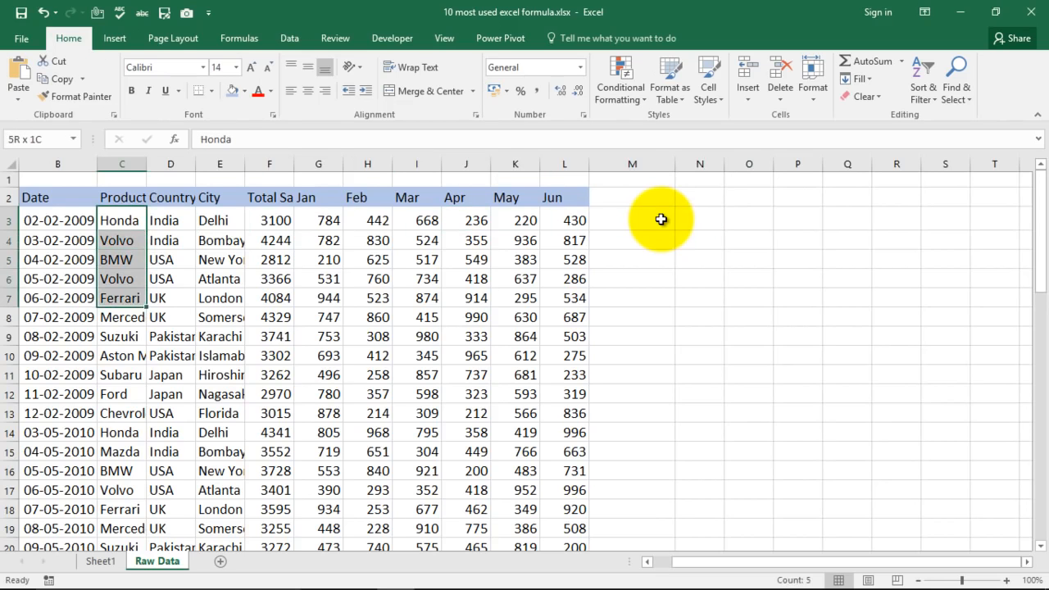
{"action": "key", "text": "shift+Down"}
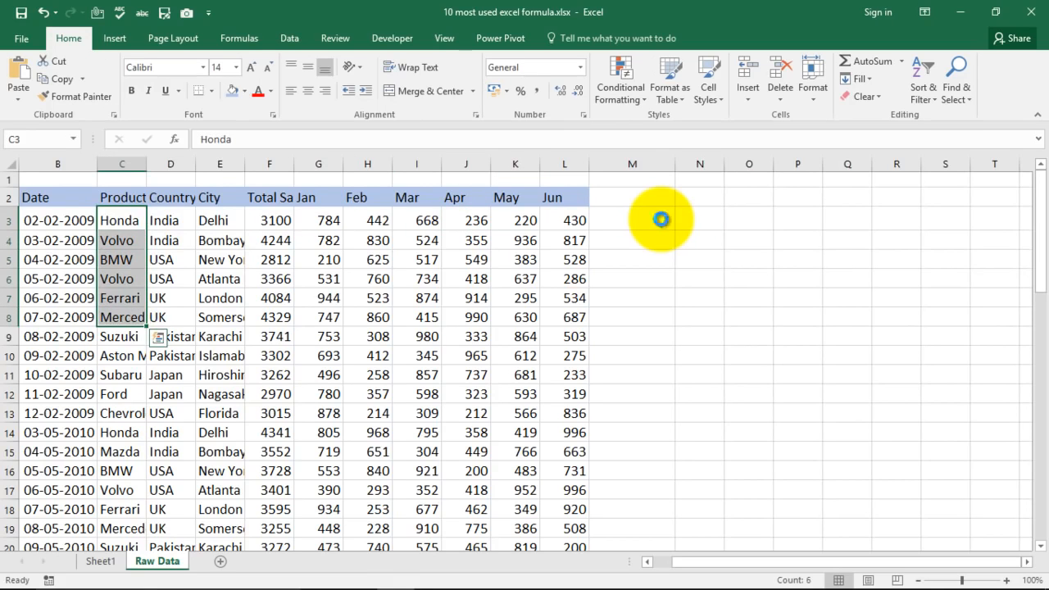
{"action": "key", "text": "ctrl+c"}
{"action": "key", "text": "Right"}
{"action": "key", "text": "Right"}
{"action": "key", "text": "Right"}
{"action": "key", "text": "Right"}
{"action": "key", "text": "Right"}
{"action": "key", "text": "Right"}
{"action": "key", "text": "Right"}
{"action": "key", "text": "Right"}
{"action": "key", "text": "Right"}
{"action": "key", "text": "Right"}
{"action": "key", "text": "Right"}
{"action": "key", "text": "Right"}
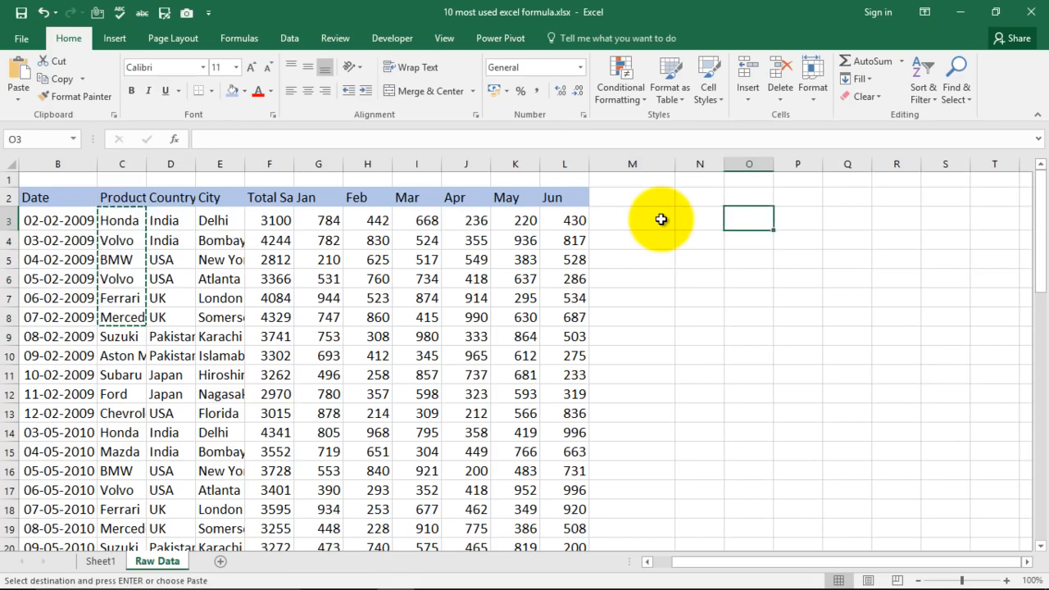
{"action": "key", "text": "ctrl+v"}
{"action": "key", "text": "Right"}
{"action": "key", "text": "Left"}
{"action": "key", "text": "Right"}
{"action": "key", "text": "Right"}
{"action": "key", "text": "Left"}
{"action": "key", "text": "Left"}
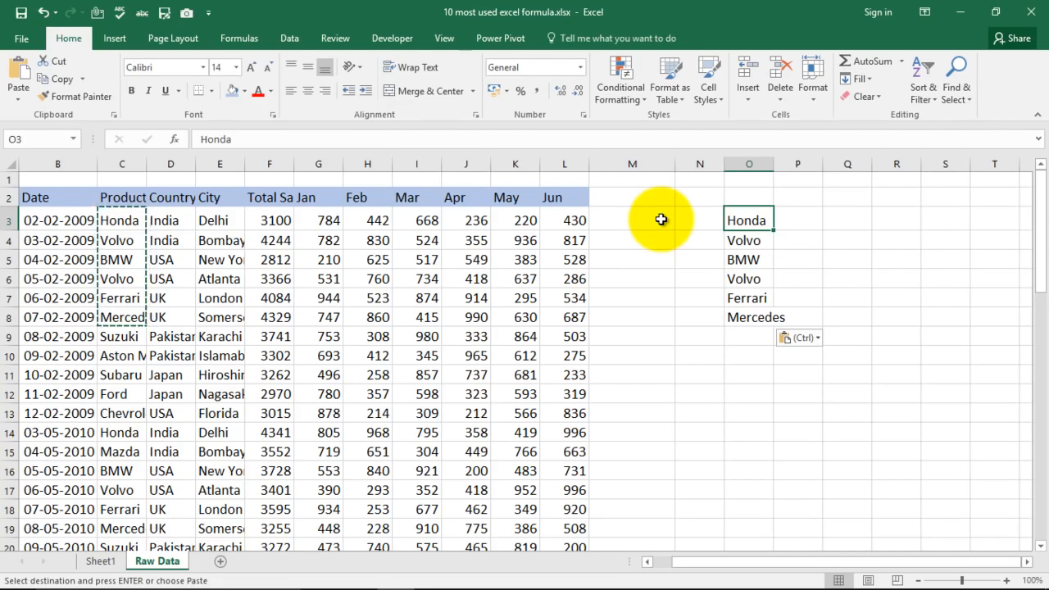
{"action": "key", "text": "Right"}
{"action": "key", "text": "Left"}
{"action": "key", "text": "Right"}
{"action": "key", "text": "Right"}
{"action": "key", "text": "Right"}
{"action": "key", "text": "Left"}
{"action": "key", "text": "Left"}
{"action": "key", "text": "Left"}
Delete the pasted product names in O4:O8, keeping only Honda in O3.
{"action": "key", "text": "Down"}
{"action": "key", "text": "shift+Down"}
{"action": "key", "text": "shift+Down"}
{"action": "key", "text": "shift+Down"}
{"action": "key", "text": "shift+Down"}
{"action": "key", "text": "Delete"}
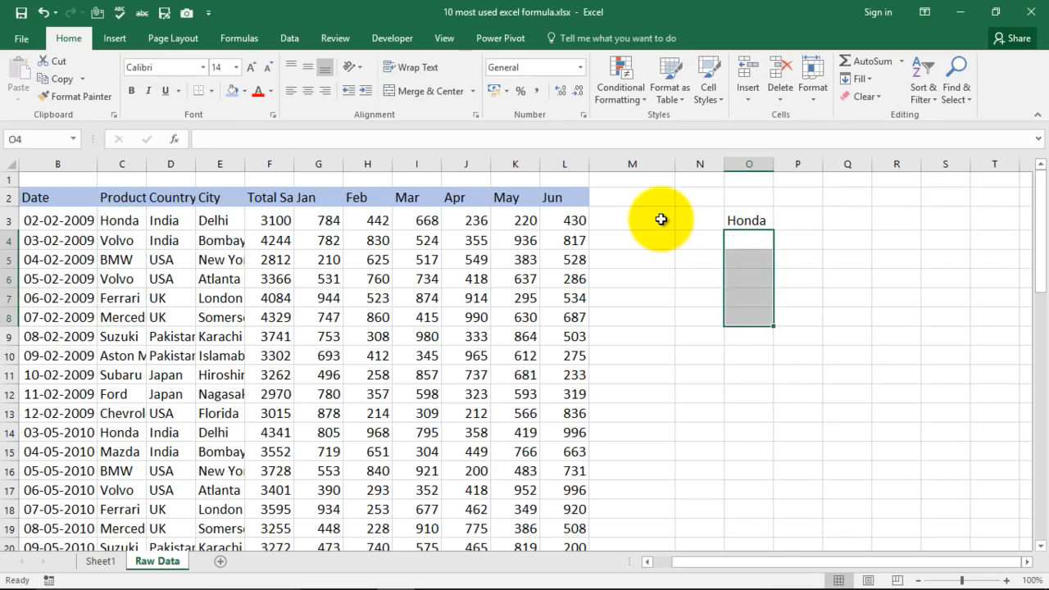
Enter the headers Car Name in cell O2 and TotalSales in cell P2.
{"action": "key", "text": "Up"}
{"action": "key", "text": "Right"}
{"action": "key", "text": "Right"}
{"action": "key", "text": "Left"}
{"action": "key", "text": "Left"}
{"action": "key", "text": "Up"}
{"action": "type", "text": "Car"}
{"action": "type", "text": " Name"}
{"action": "key", "text": "Tab"}
{"action": "type", "text": "TotalSales"}
{"action": "key", "text": "Return"}
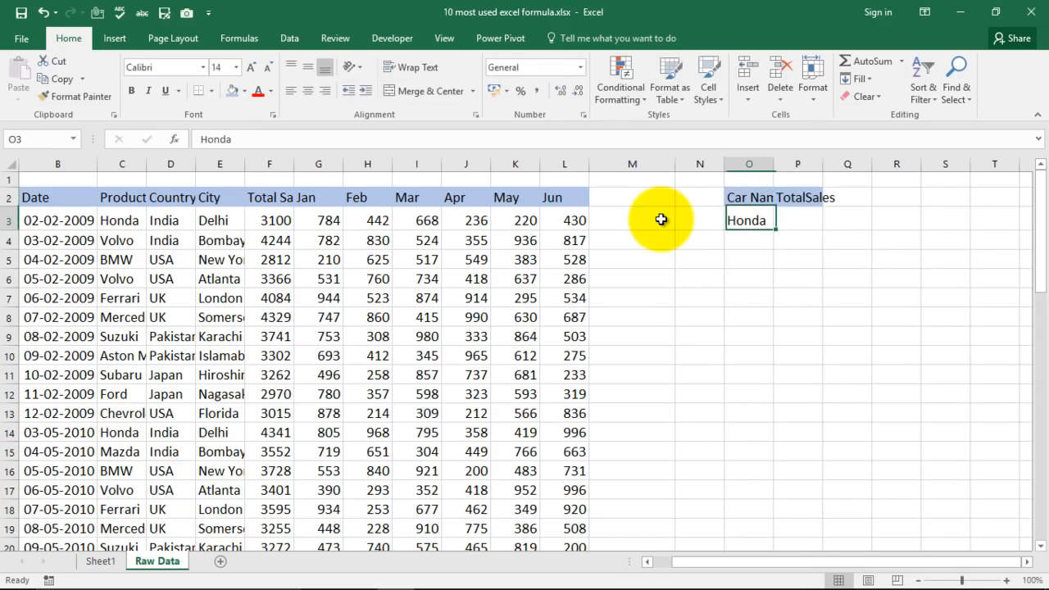
Enlarge the text in O2:P3 to font size 18 and widen columns O and P to fit it.
{"action": "double_click", "coordinate": [773, 164]}
{"action": "double_click", "coordinate": [838, 164]}
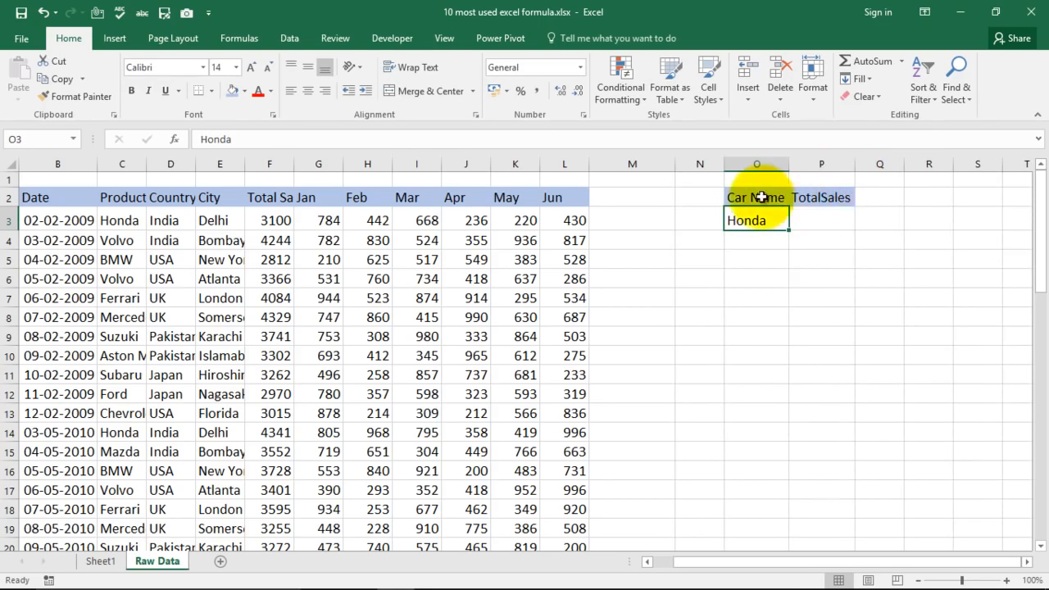
{"action": "left_click_drag", "start_coordinate": [773, 202], "coordinate": [813, 221]}
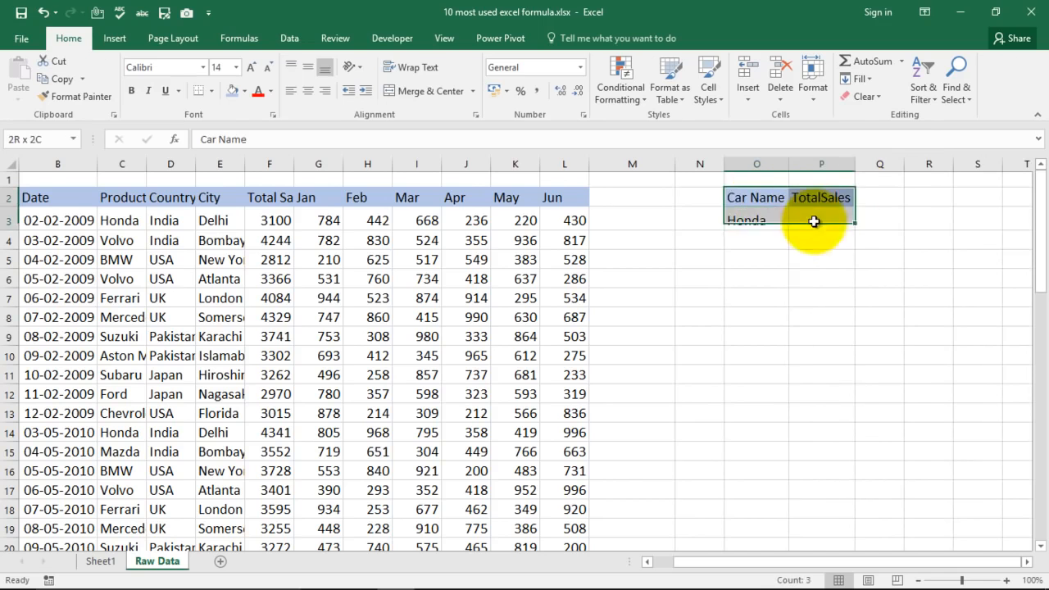
{"action": "left_click", "coordinate": [251, 68]}
{"action": "left_click", "coordinate": [251, 69]}
{"action": "left_click_drag", "start_coordinate": [789, 157], "coordinate": [807, 157]}
{"action": "double_click", "coordinate": [871, 164]}
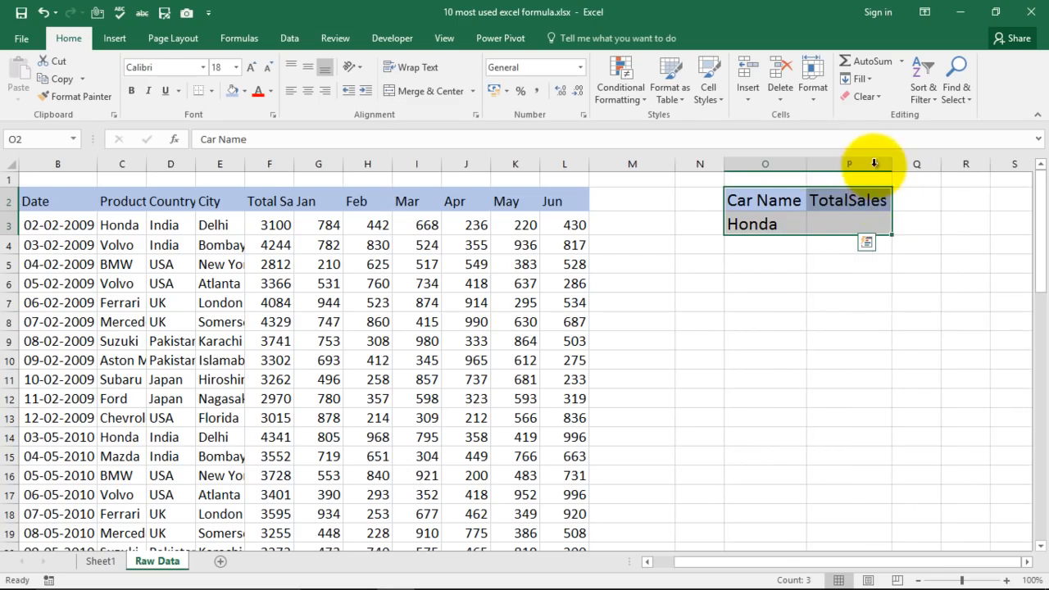
Enter the formula =VLOOKUP(O3,C2:F11,4,0) in cell P3 to look up the car's total sales.
{"action": "left_click", "coordinate": [863, 298]}
{"action": "left_click", "coordinate": [857, 219]}
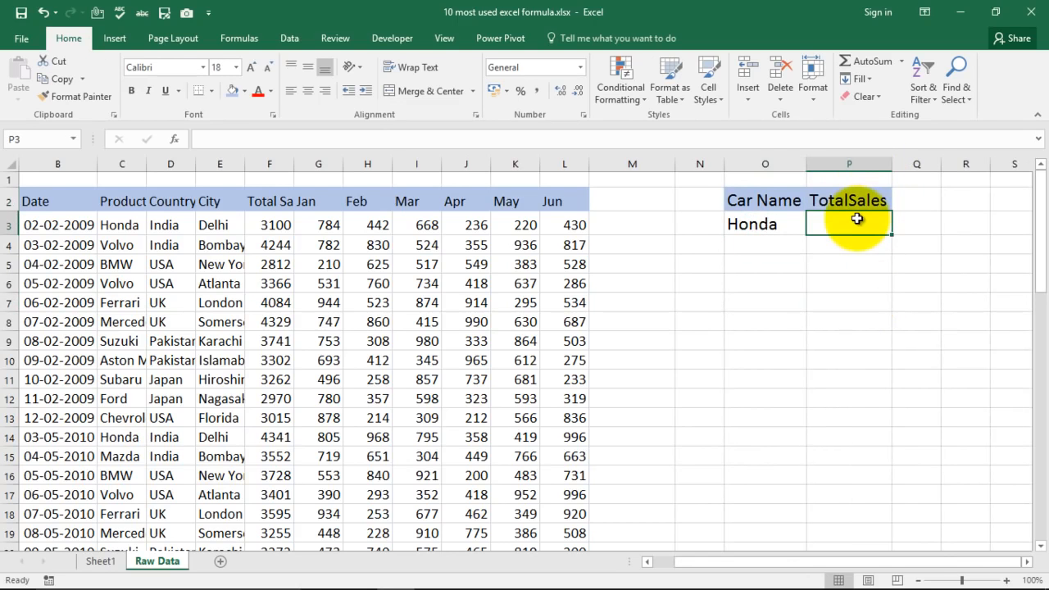
{"action": "type", "text": "="}
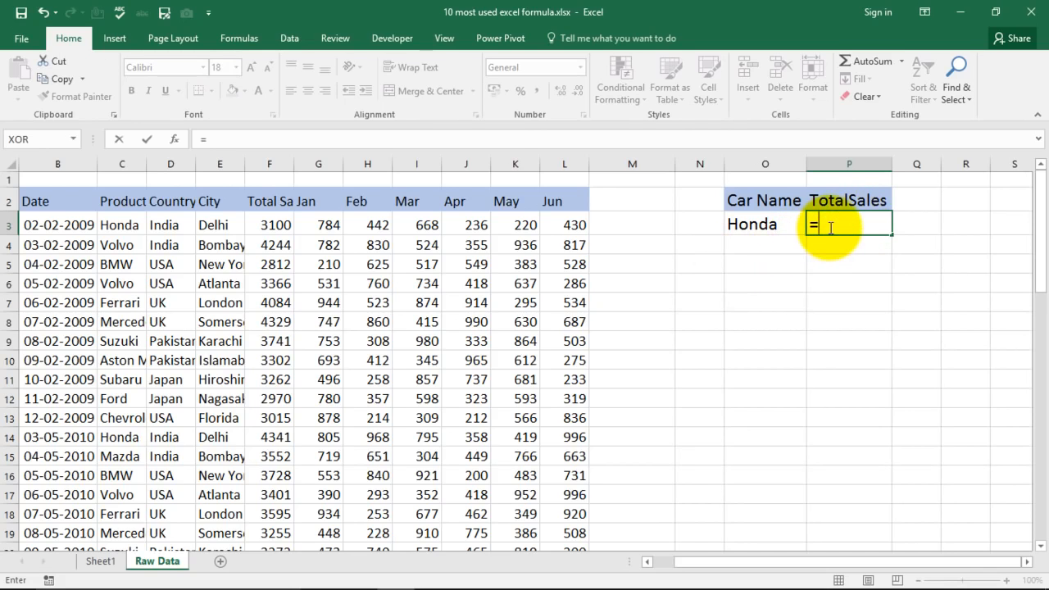
{"action": "type", "text": "vlo"}
{"action": "key", "text": "Tab"}
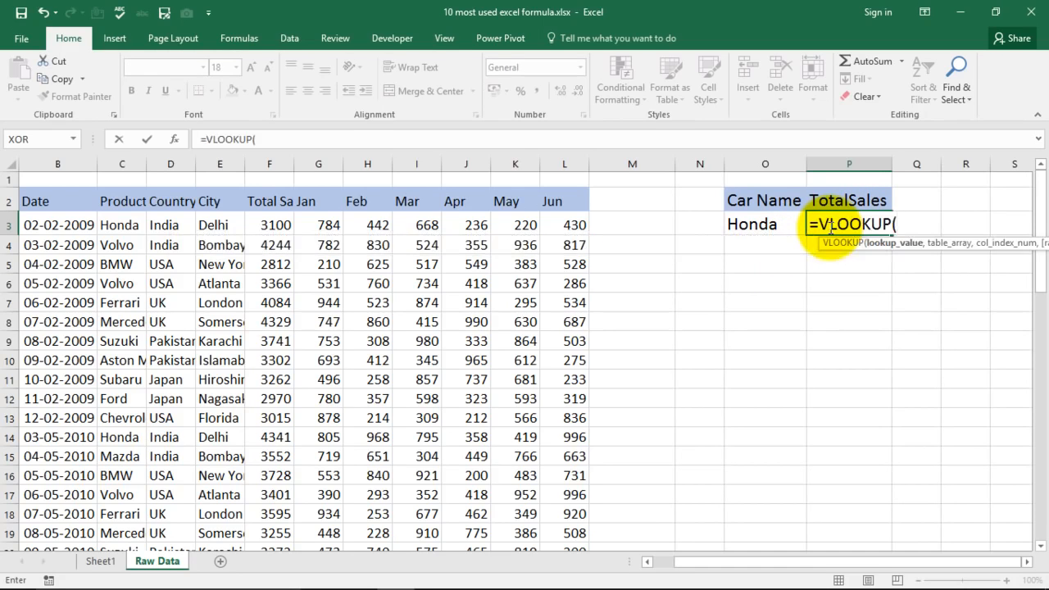
{"action": "left_click_drag", "start_coordinate": [929, 244], "coordinate": [754, 323]}
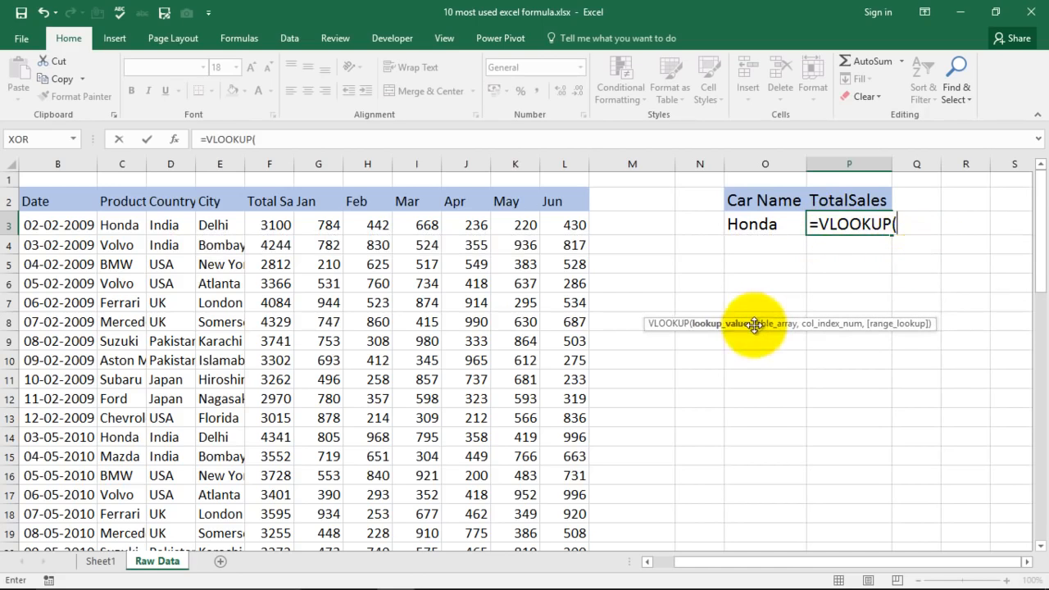
{"action": "left_click", "coordinate": [750, 224]}
{"action": "type", "text": ","}
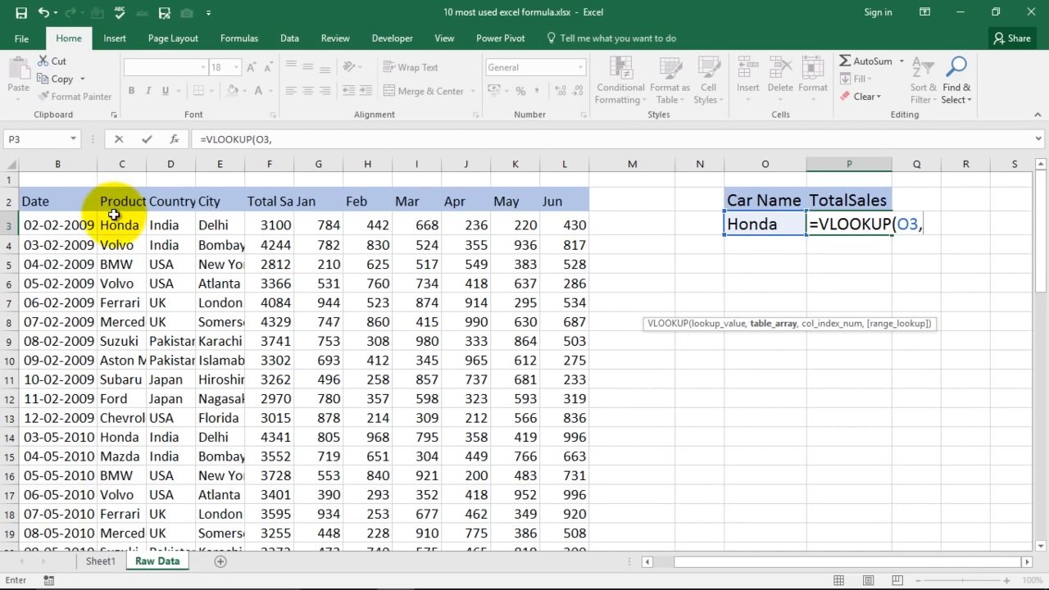
{"action": "left_click_drag", "start_coordinate": [113, 202], "coordinate": [262, 377]}
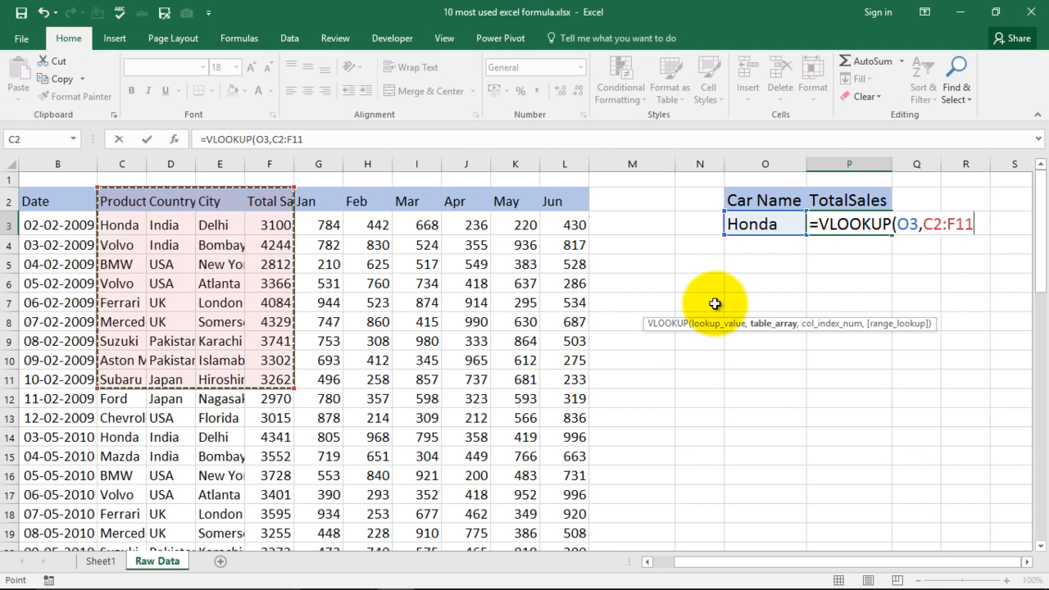
{"action": "type", "text": ","}
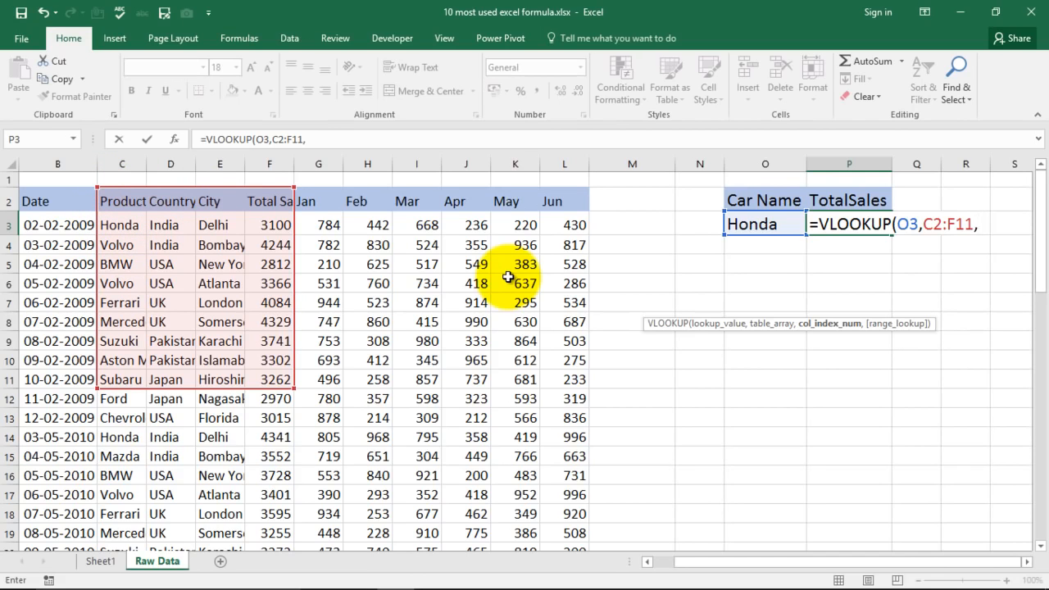
{"action": "type", "text": "4,0"}
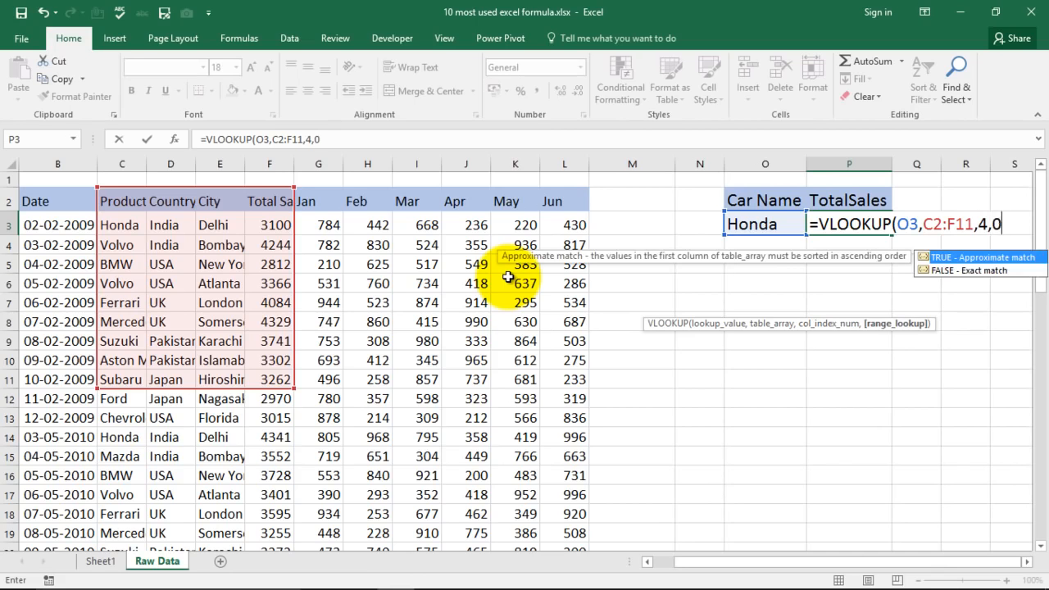
{"action": "type", "text": ")"}
{"action": "key", "text": "Return"}
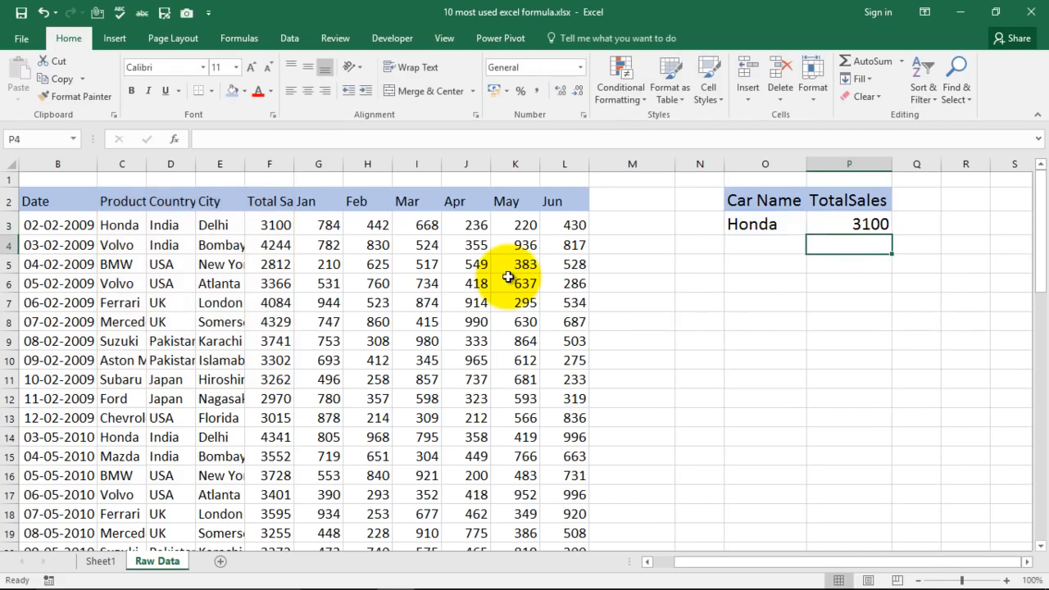
Test the VLOOKUP by changing the car name in cell O3 first to Volvo and then to BMW.
{"action": "left_click", "coordinate": [854, 225]}
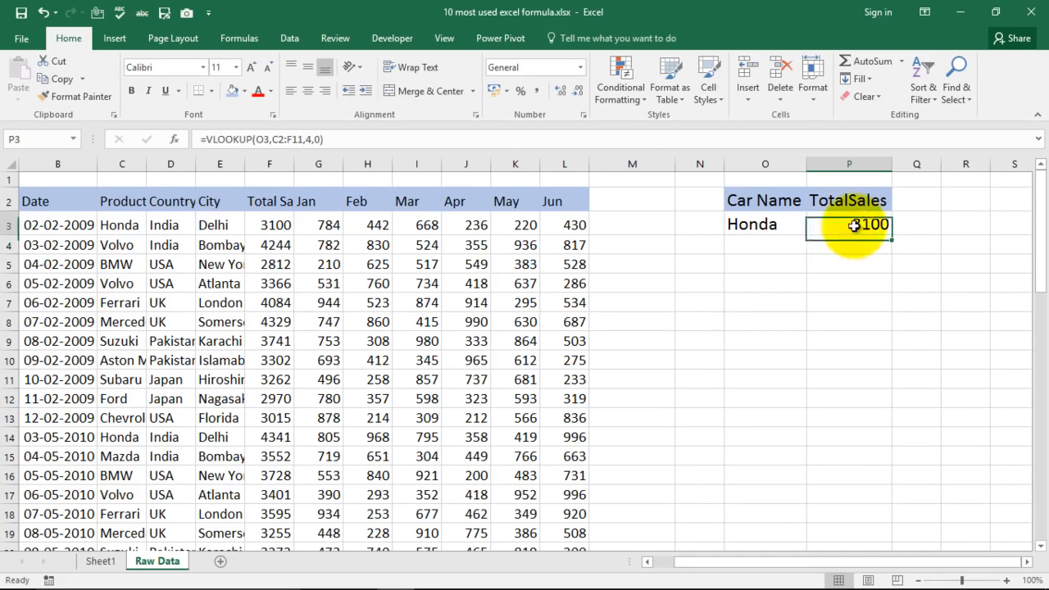
{"action": "left_click", "coordinate": [769, 227]}
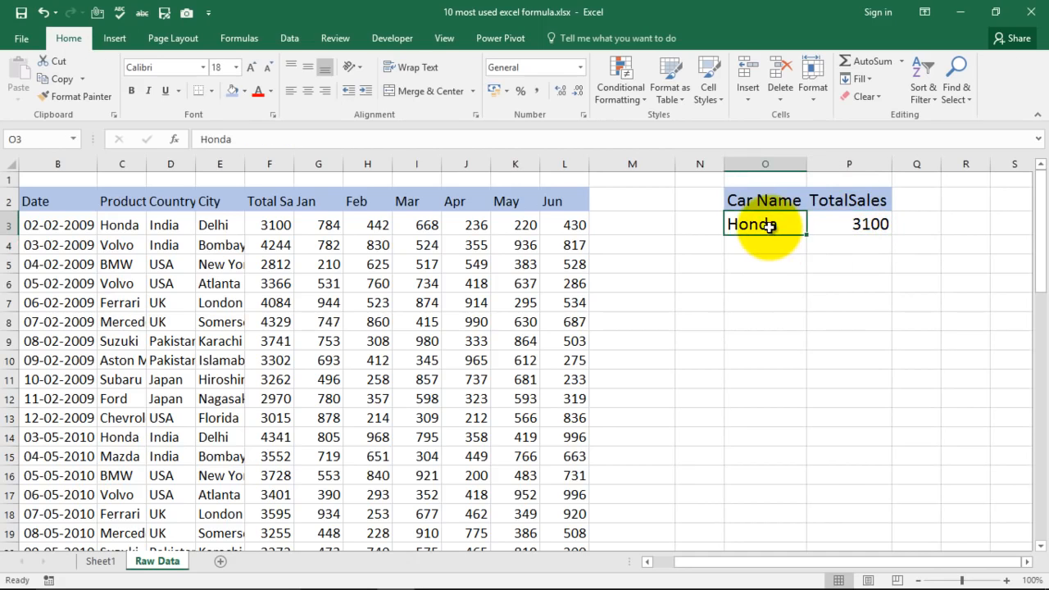
{"action": "type", "text": "Volvo"}
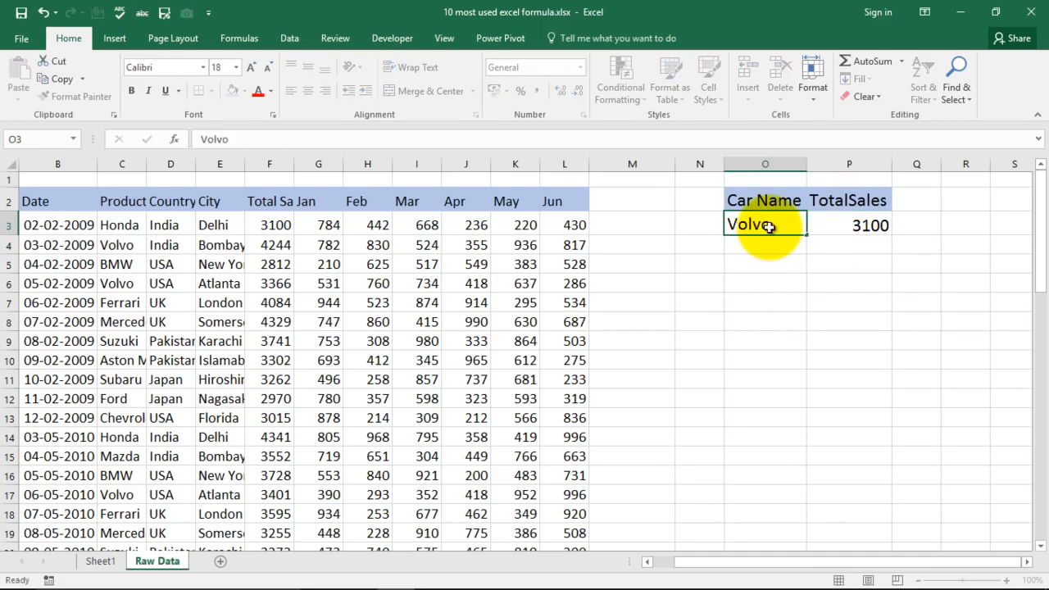
{"action": "key", "text": "Return"}
{"action": "left_click", "coordinate": [779, 223]}
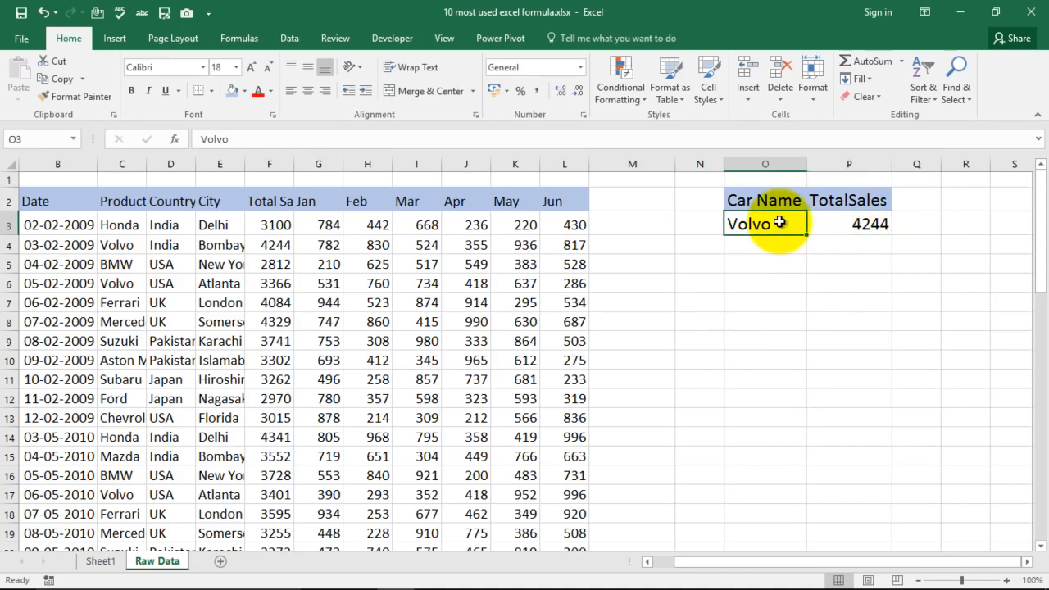
{"action": "type", "text": "BMW"}
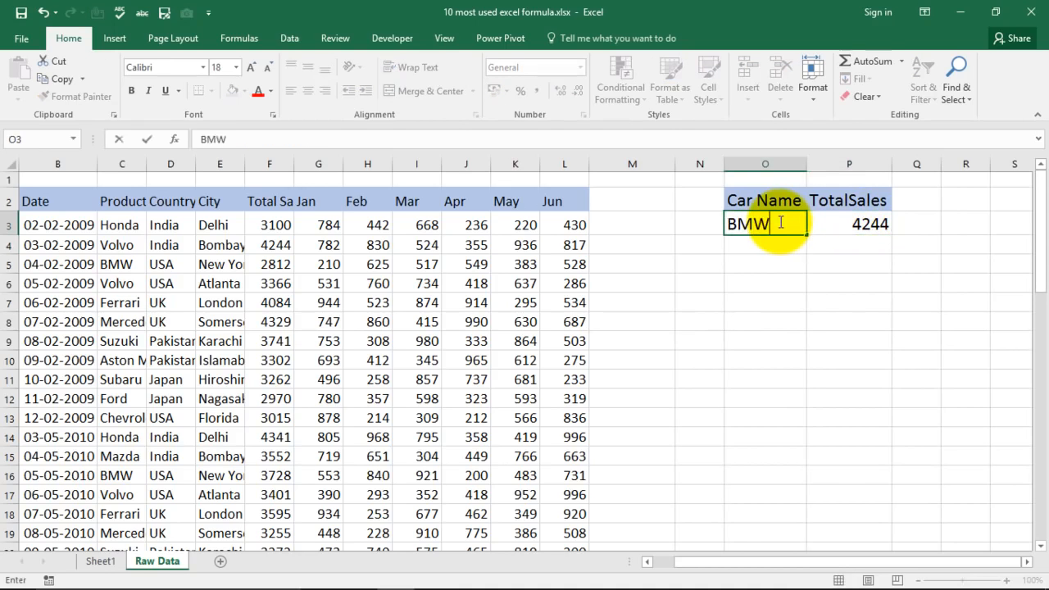
{"action": "key", "text": "Return"}
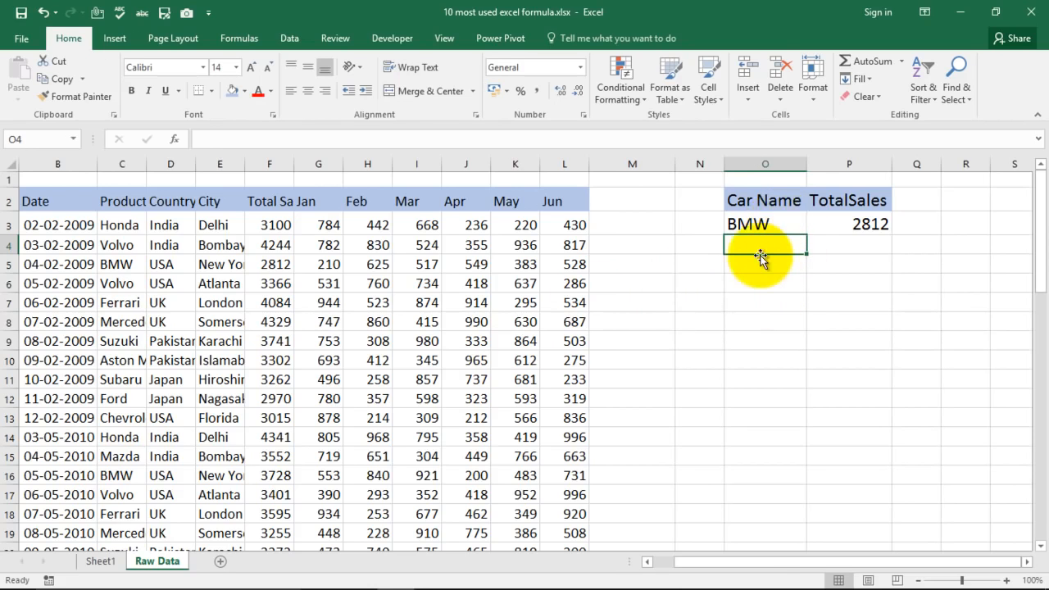
Select the DropDown List entry in the formula list on Sheet1 and return to the Raw Data sheet.
{"action": "left_click", "coordinate": [102, 563]}
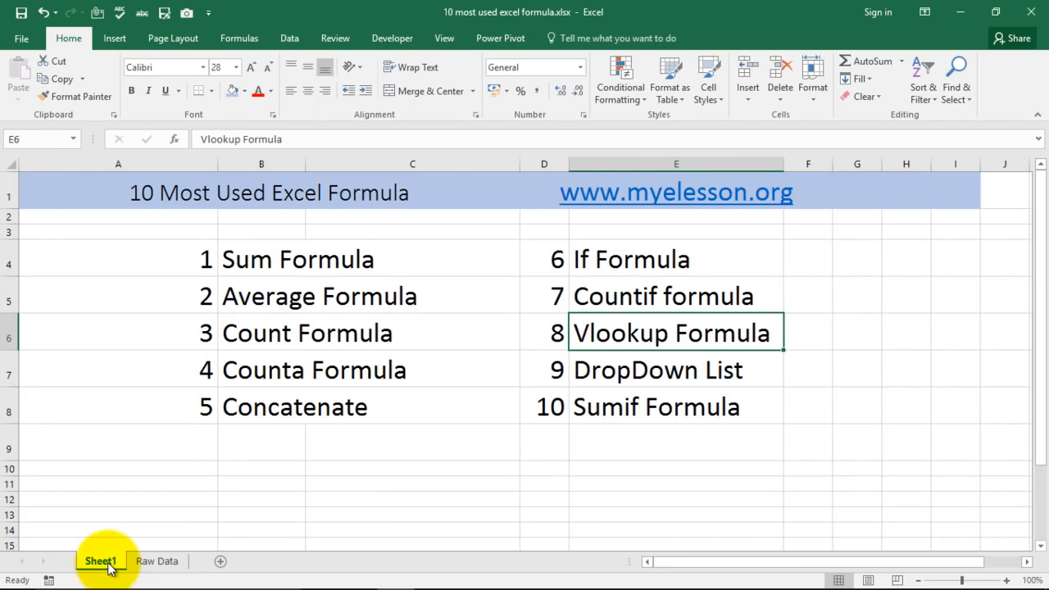
{"action": "left_click", "coordinate": [601, 373]}
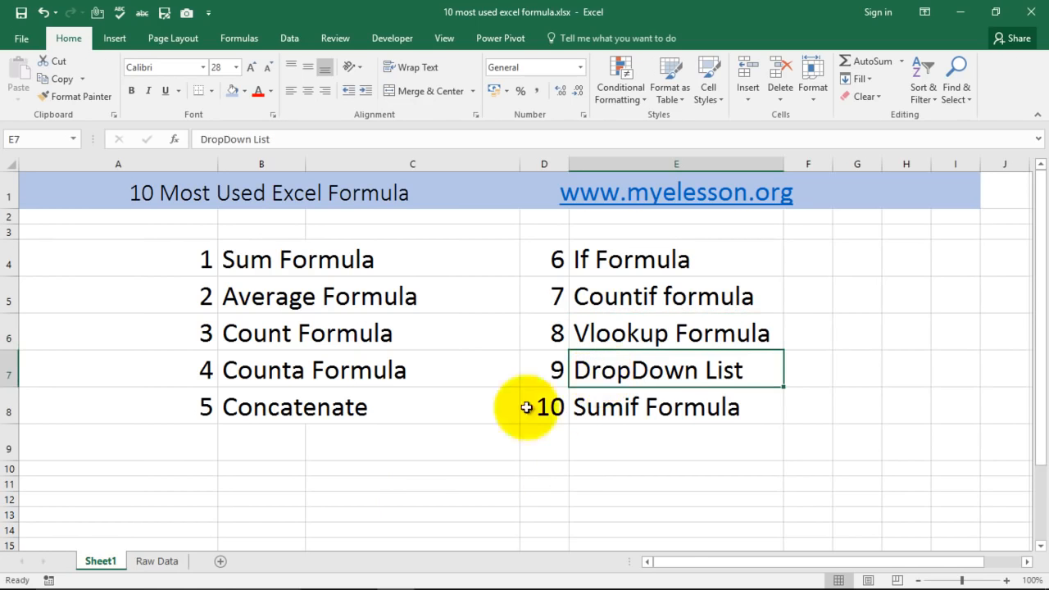
{"action": "left_click", "coordinate": [157, 562]}
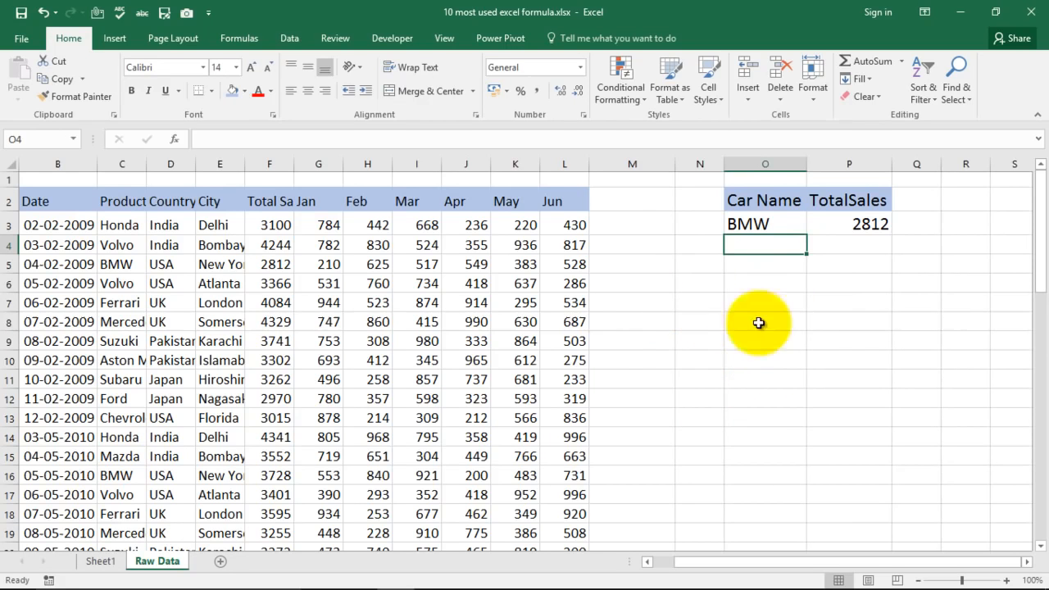
{"action": "left_click_drag", "start_coordinate": [640, 287], "coordinate": [644, 363]}
{"action": "left_click", "coordinate": [649, 264]}
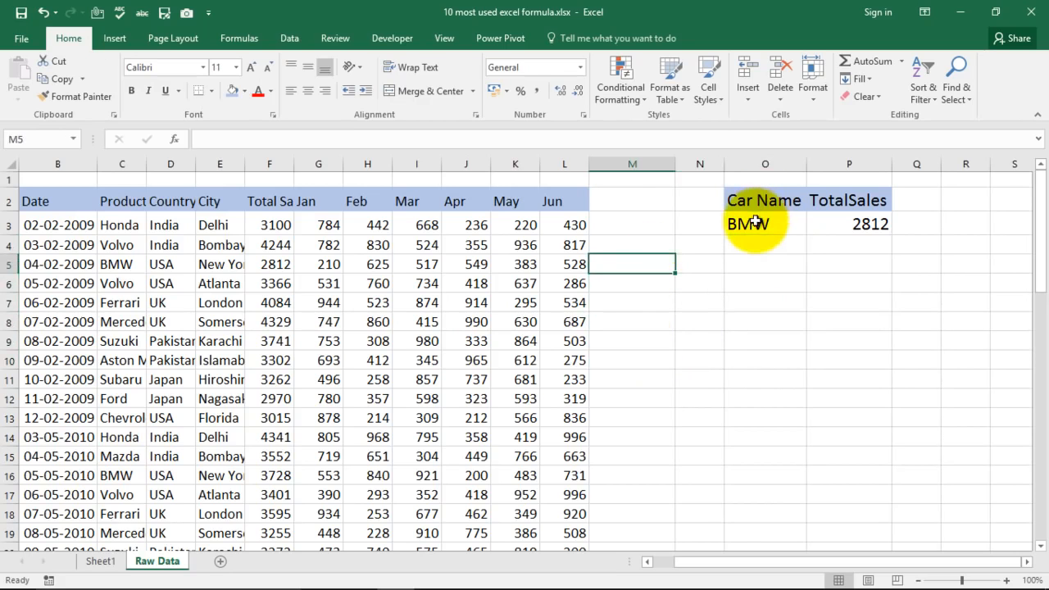
Add a drop-down list to cell O3 through data validation, allowing a List with the source =$C$3:$C$10.
{"action": "left_click", "coordinate": [753, 223]}
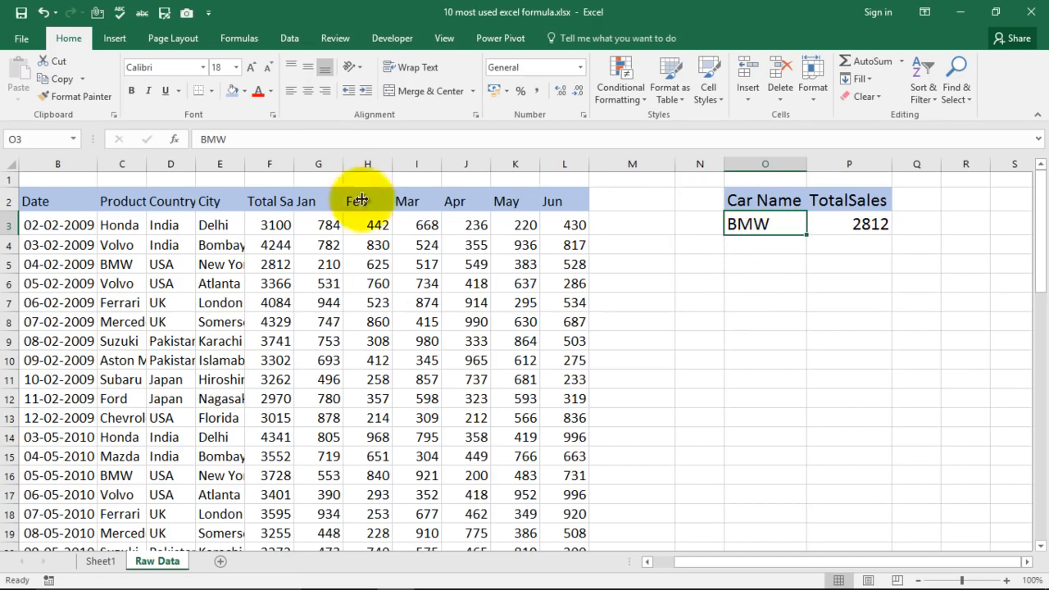
{"action": "left_click", "coordinate": [288, 38]}
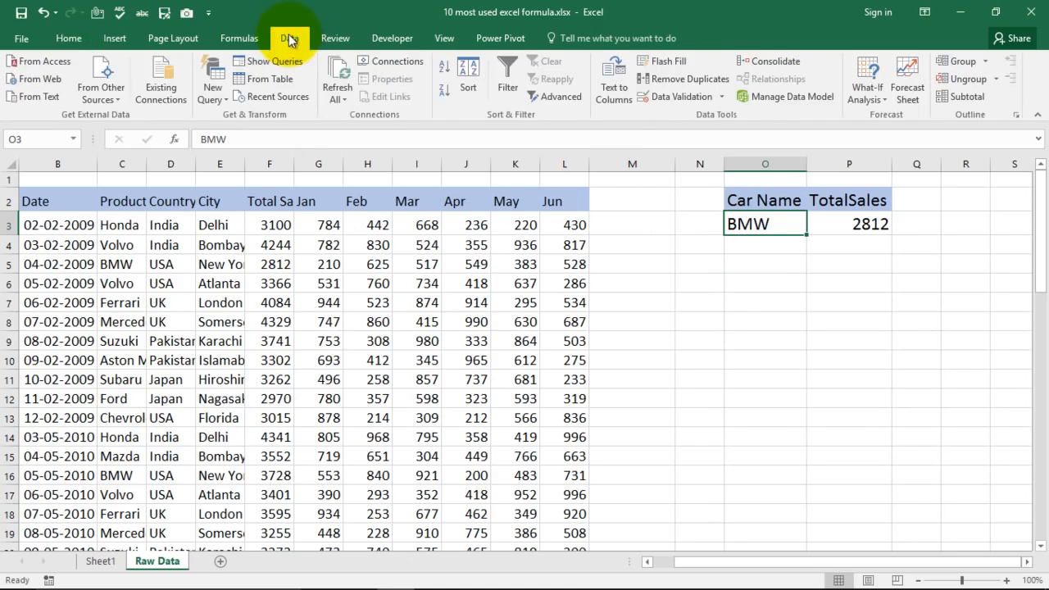
{"action": "left_click", "coordinate": [663, 102]}
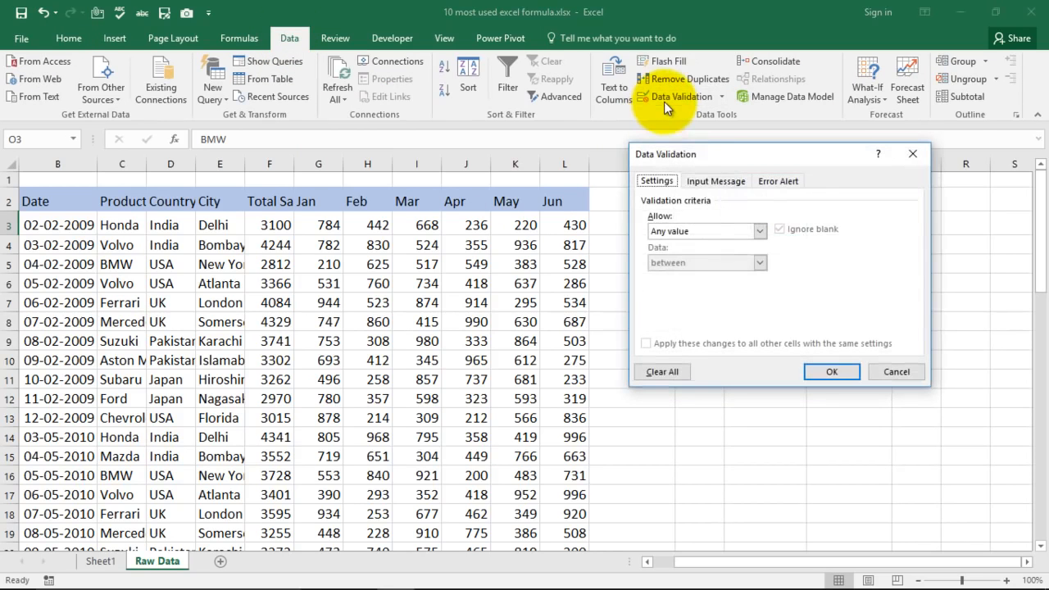
{"action": "left_click", "coordinate": [718, 231]}
{"action": "left_click", "coordinate": [683, 275]}
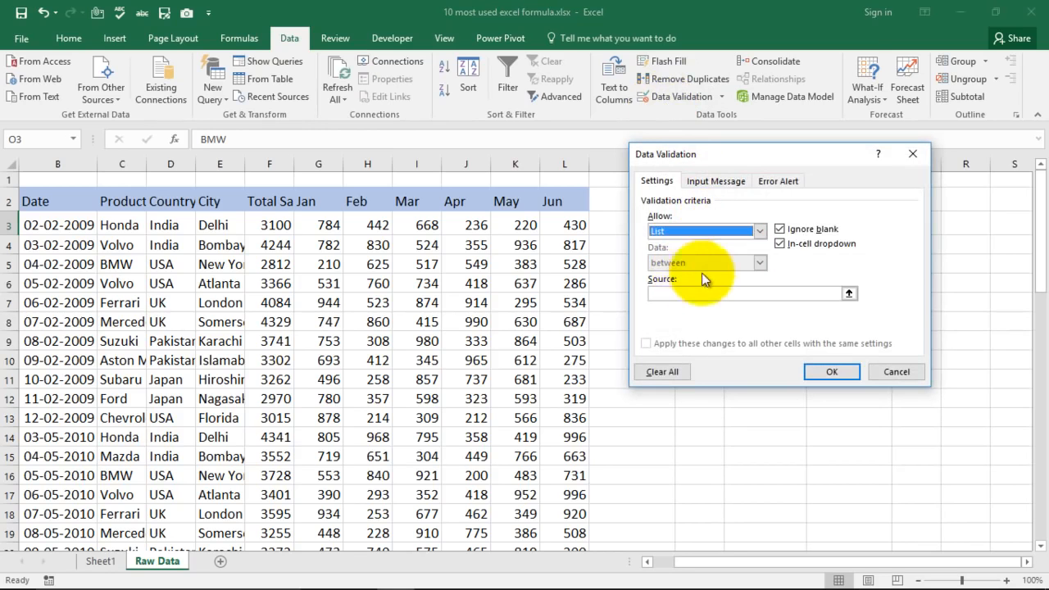
{"action": "left_click", "coordinate": [728, 294]}
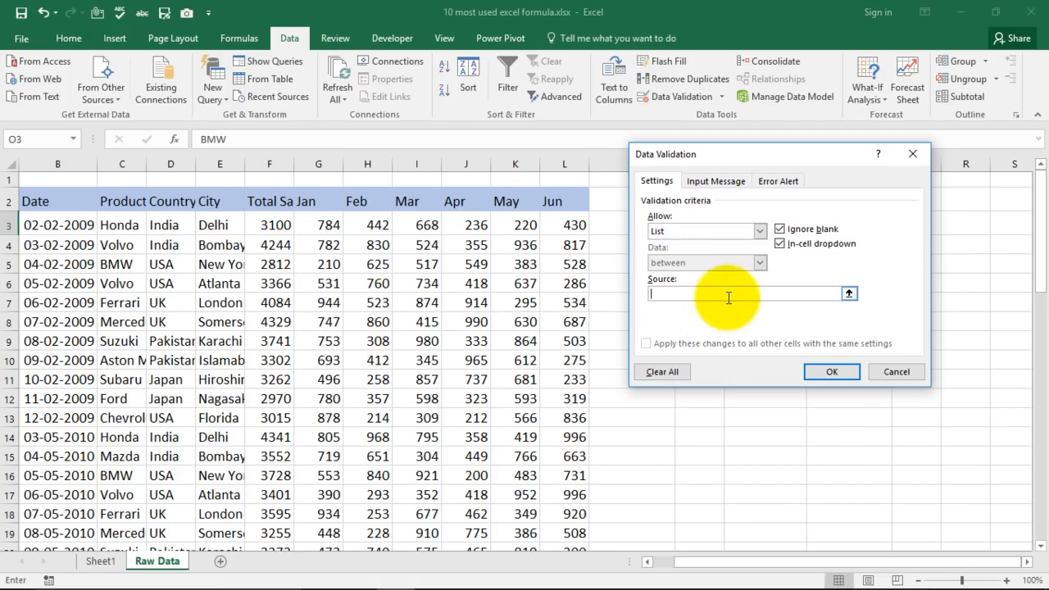
{"action": "left_click_drag", "start_coordinate": [733, 154], "coordinate": [868, 215]}
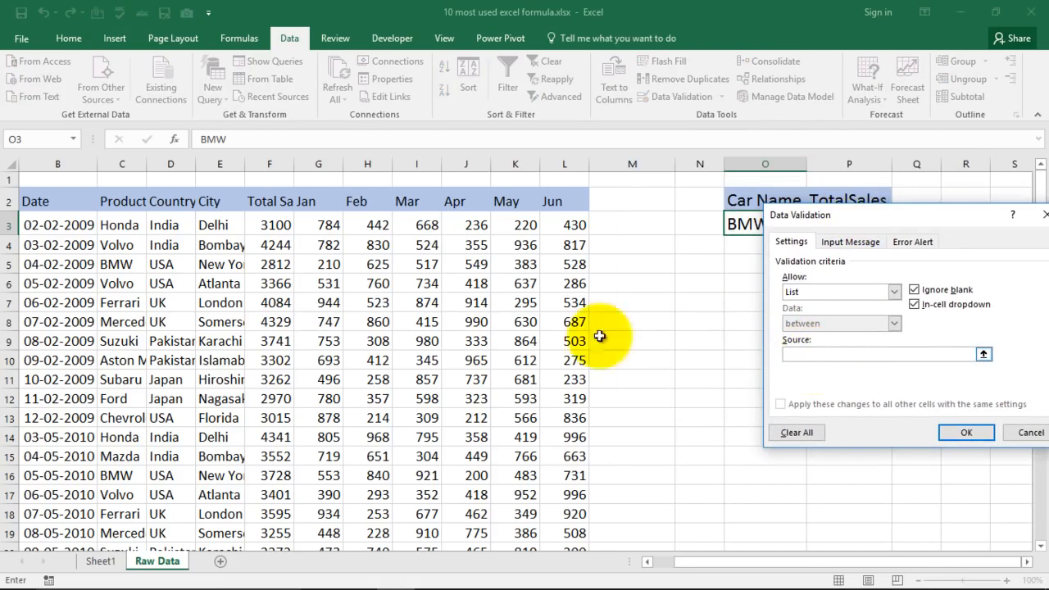
{"action": "left_click", "coordinate": [117, 226]}
{"action": "left_click_drag", "start_coordinate": [117, 227], "coordinate": [112, 361]}
{"action": "left_click", "coordinate": [964, 433]}
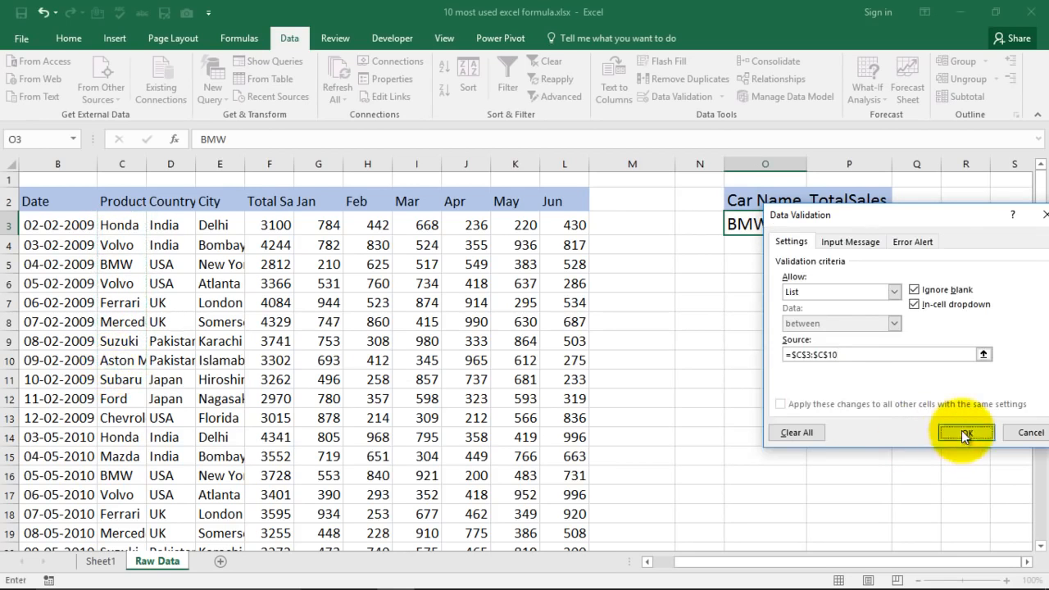
Choose Honda, BMW, Ferrari, Mercedes and Aston Martin in turn from the drop-down list in O3, and autofit column O.
{"action": "left_click", "coordinate": [813, 227]}
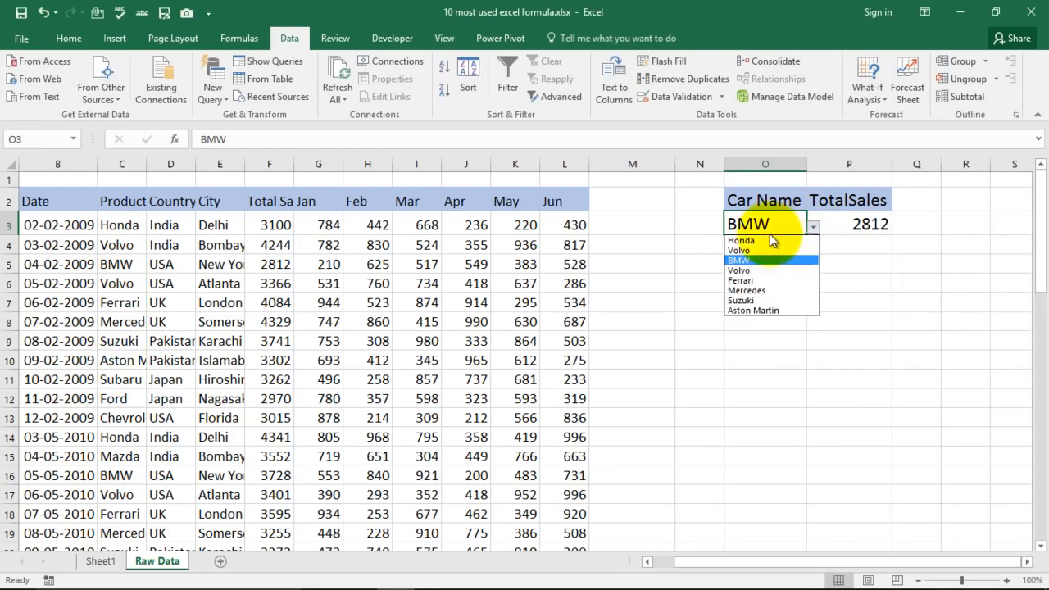
{"action": "left_click", "coordinate": [746, 241]}
{"action": "left_click", "coordinate": [813, 227]}
{"action": "left_click", "coordinate": [766, 261]}
{"action": "left_click", "coordinate": [813, 227]}
{"action": "left_click", "coordinate": [758, 281]}
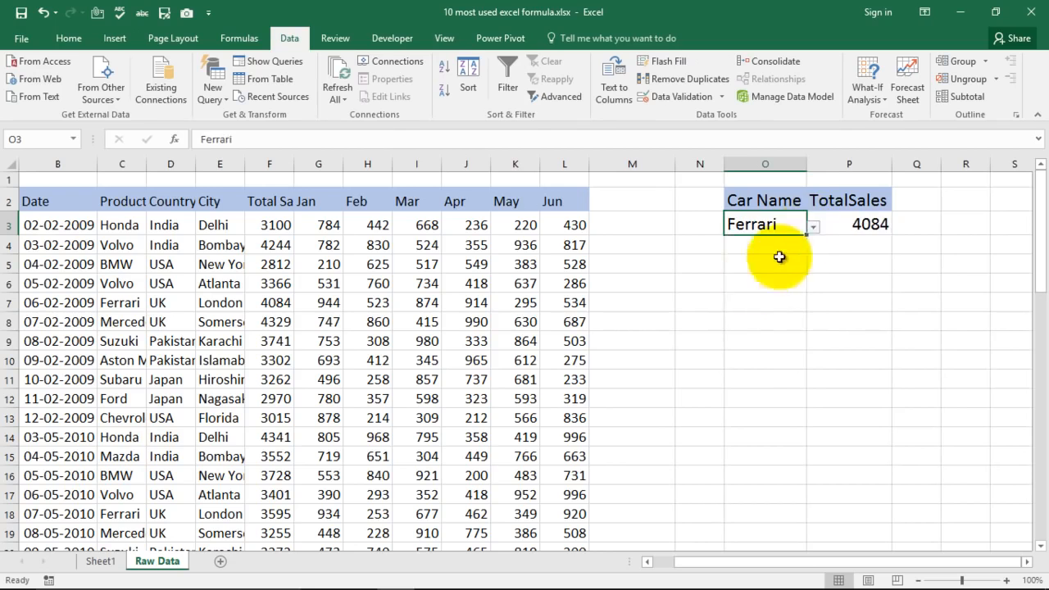
{"action": "left_click", "coordinate": [814, 227]}
{"action": "left_click", "coordinate": [775, 290]}
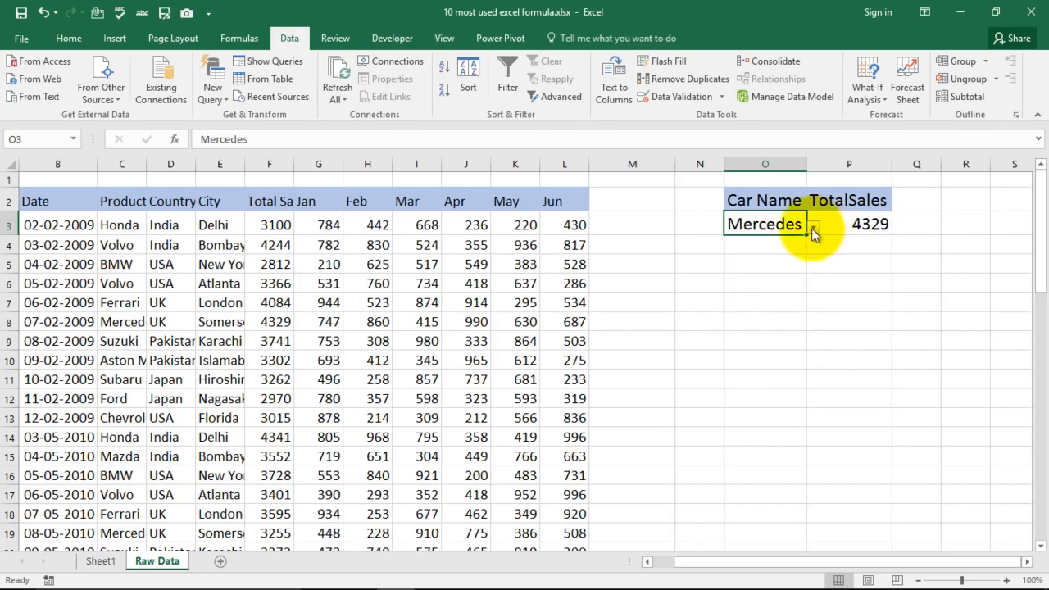
{"action": "left_click", "coordinate": [814, 228]}
{"action": "left_click", "coordinate": [770, 310]}
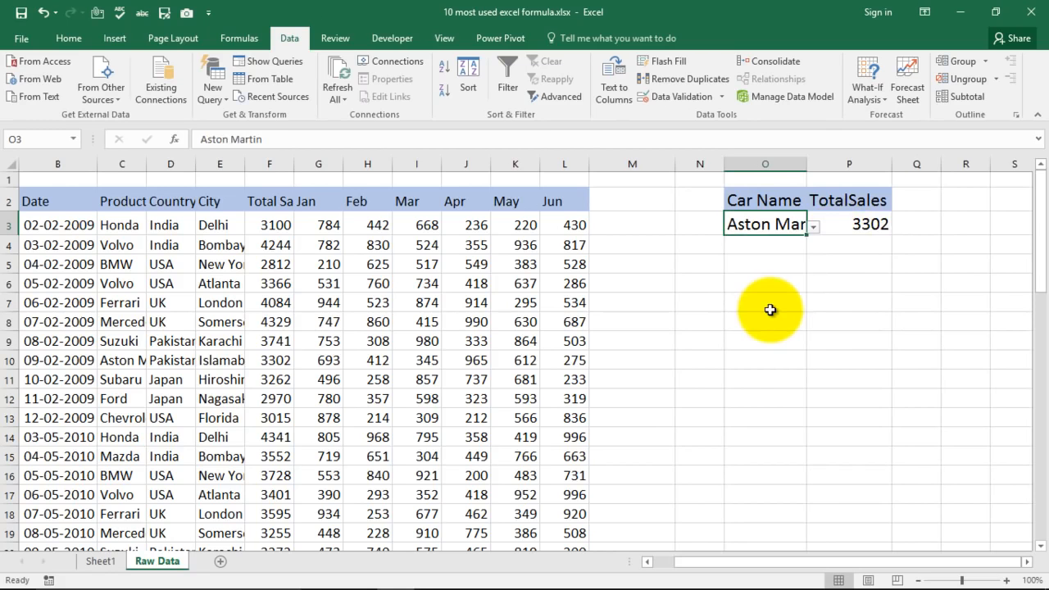
{"action": "double_click", "coordinate": [806, 164]}
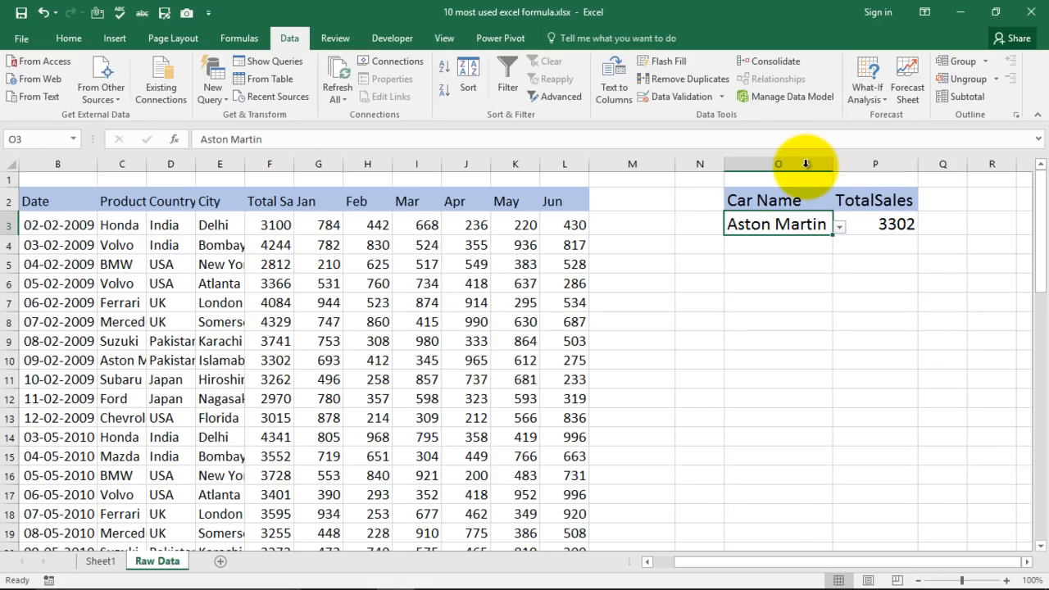
Select the Sumif Formula entry in the formula list on Sheet1 and return to the Raw Data sheet.
{"action": "left_click", "coordinate": [101, 561]}
{"action": "left_click", "coordinate": [625, 422]}
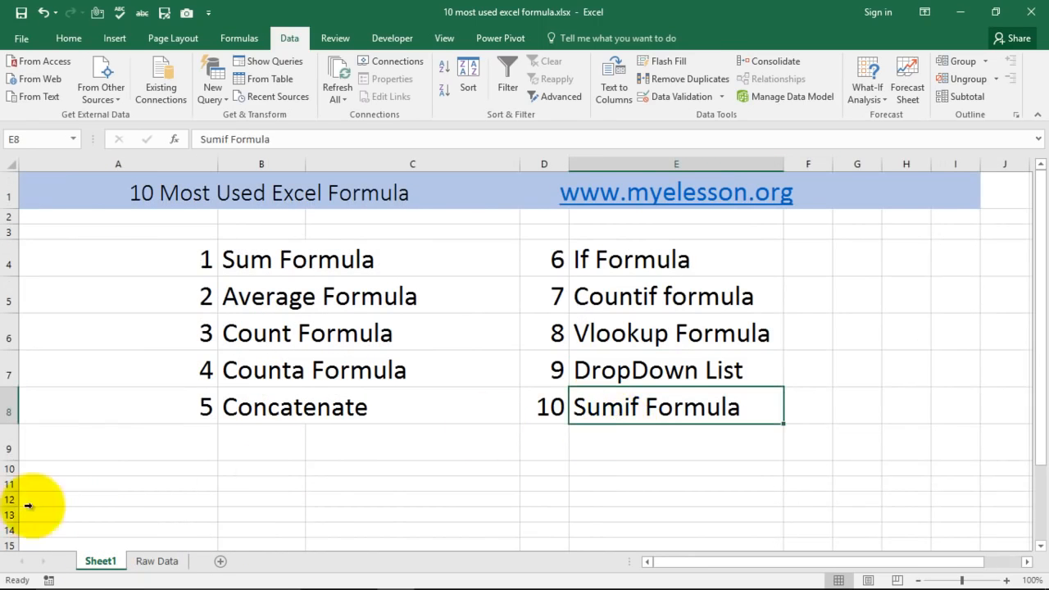
{"action": "left_click", "coordinate": [155, 564]}
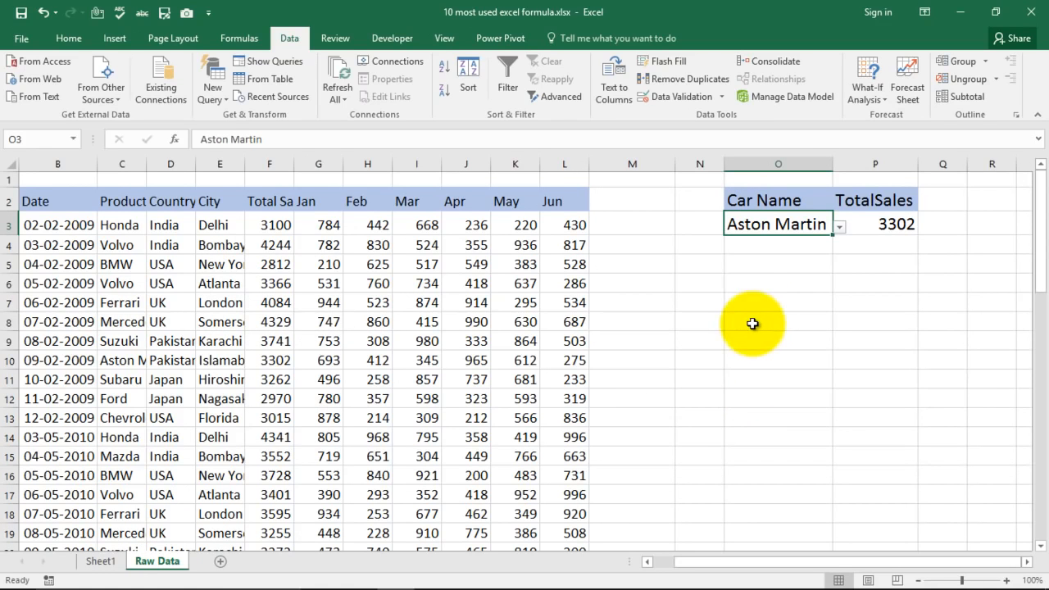
Start a SUMIF formula in cell O8 with the product names in C3:C57 as its range.
{"action": "left_click", "coordinate": [733, 322]}
{"action": "type", "text": "="}
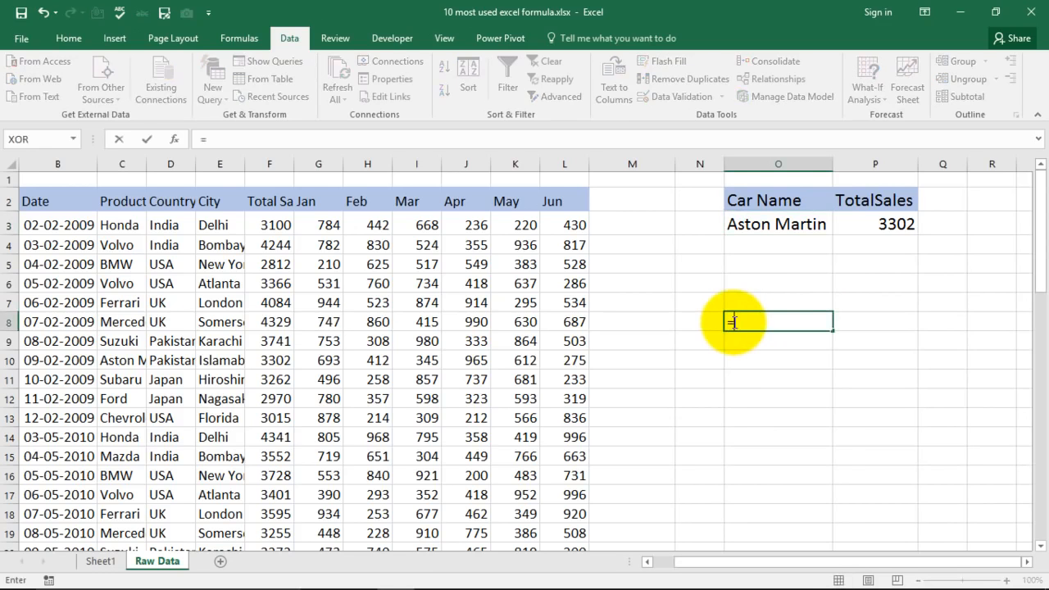
{"action": "type", "text": "sumi"}
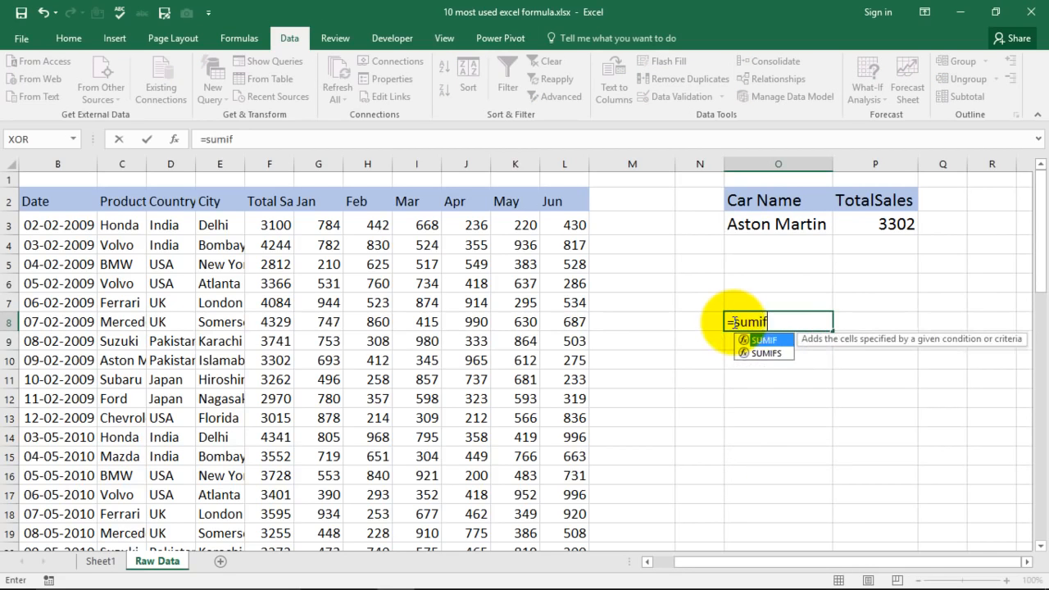
{"action": "type", "text": "f"}
{"action": "key", "text": "Tab"}
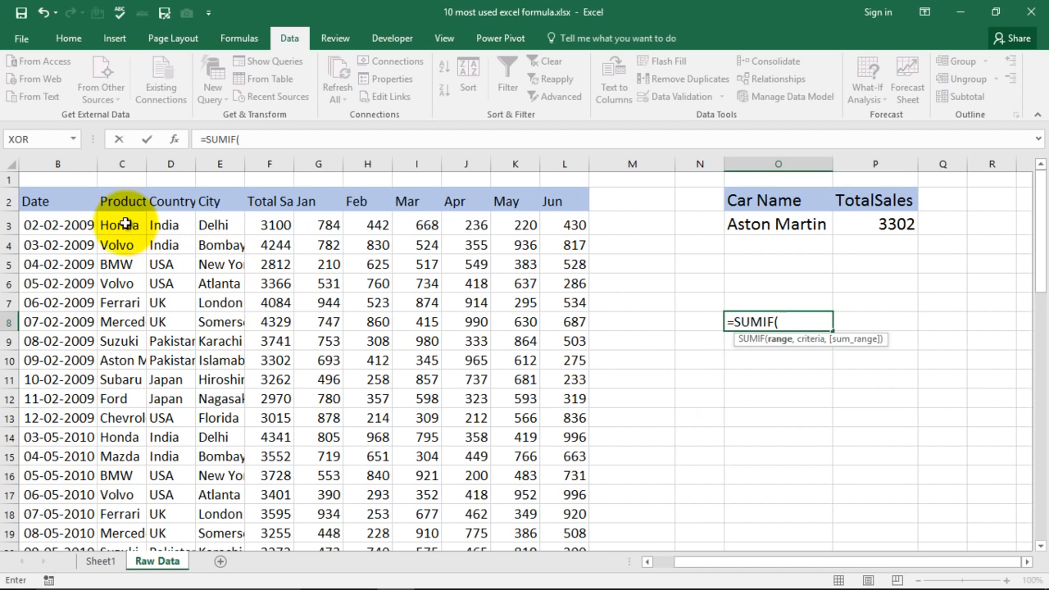
{"action": "left_click_drag", "start_coordinate": [123, 225], "coordinate": [127, 249]}
{"action": "key", "text": "ctrl+shift+Down"}
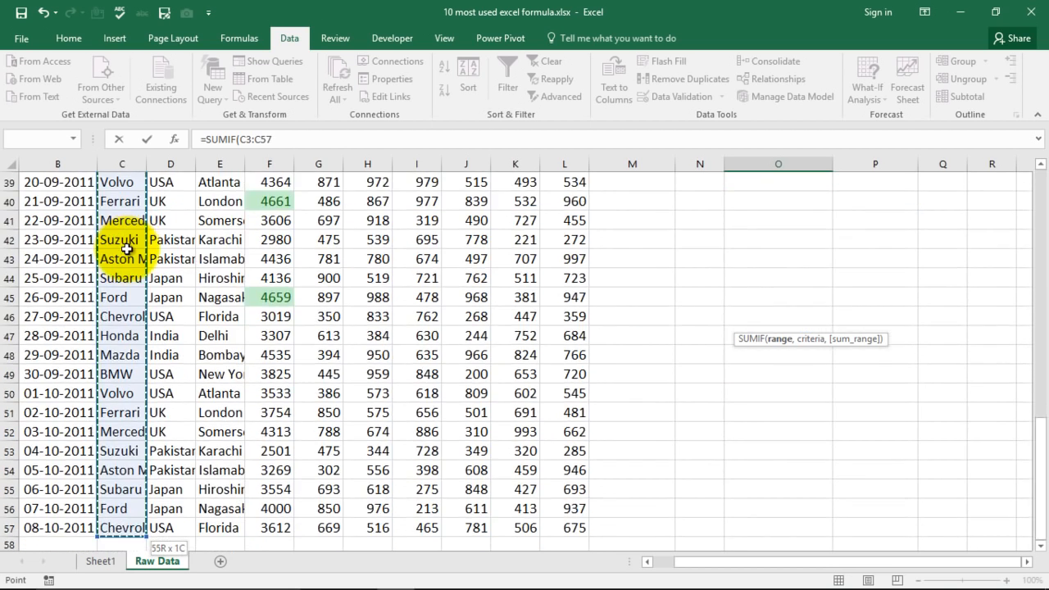
{"action": "type", "text": ","}
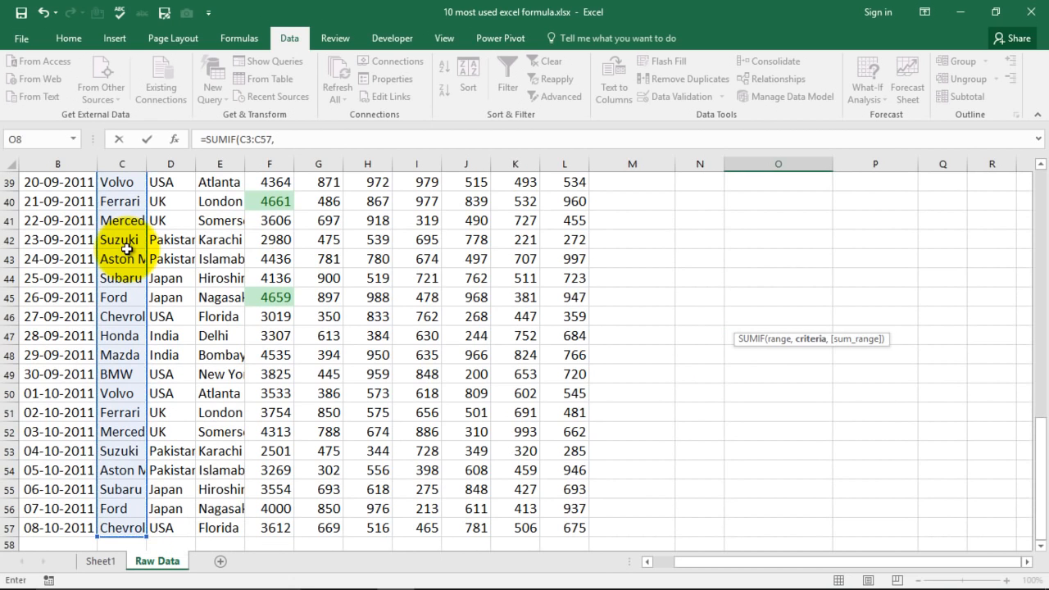
Complete the SUMIF formula in O8 with O3 as the criteria and F3:F57 as the sum range.
{"action": "scroll", "coordinate": [729, 324], "scroll_direction": "up", "scroll_amount": 7}
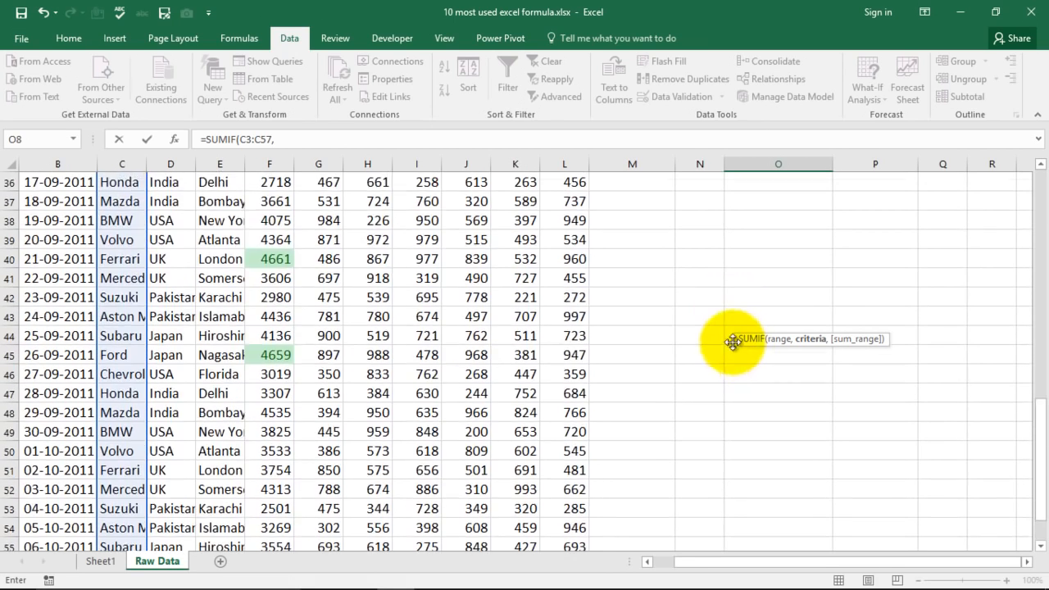
{"action": "scroll", "coordinate": [729, 312], "scroll_direction": "up", "scroll_amount": 6}
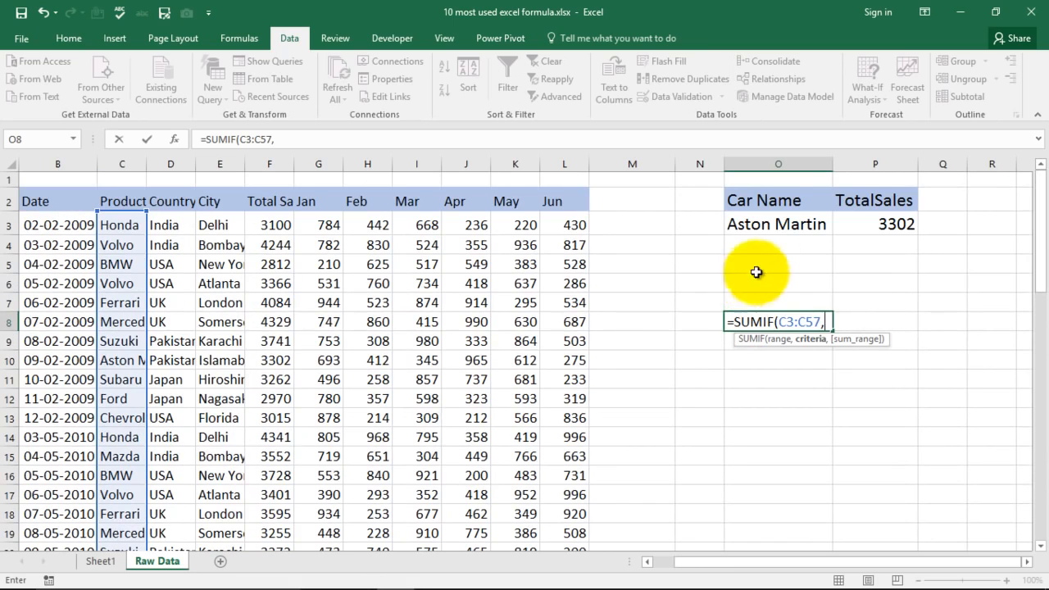
{"action": "left_click", "coordinate": [783, 223]}
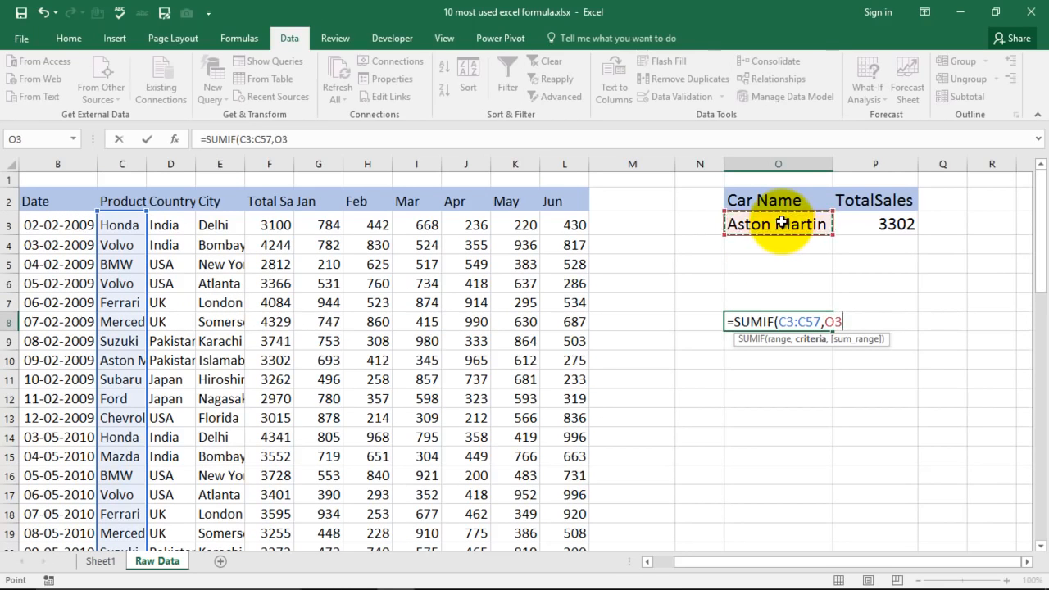
{"action": "type", "text": ","}
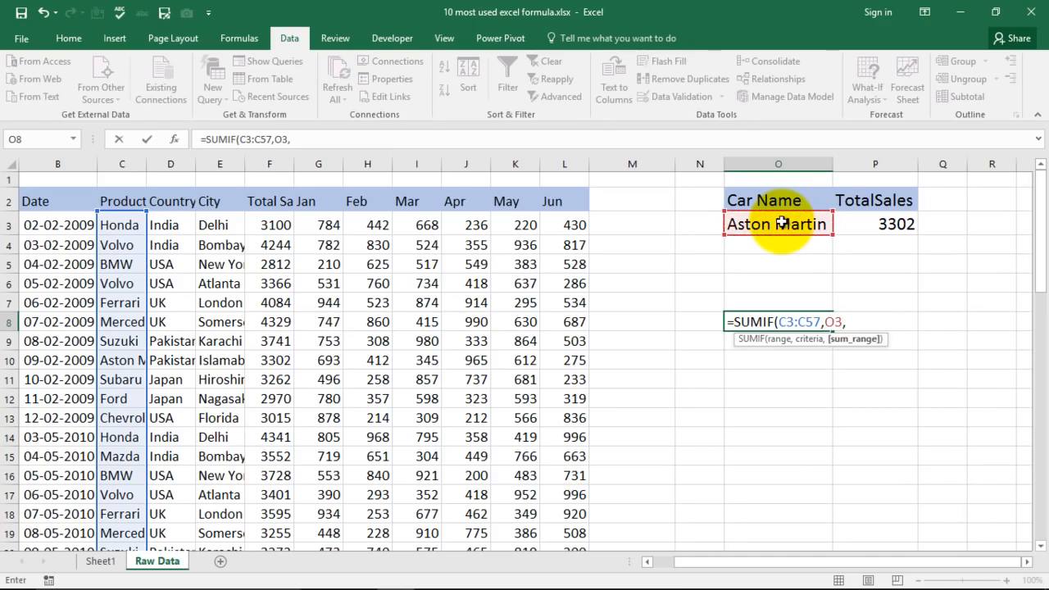
{"action": "left_click", "coordinate": [276, 225]}
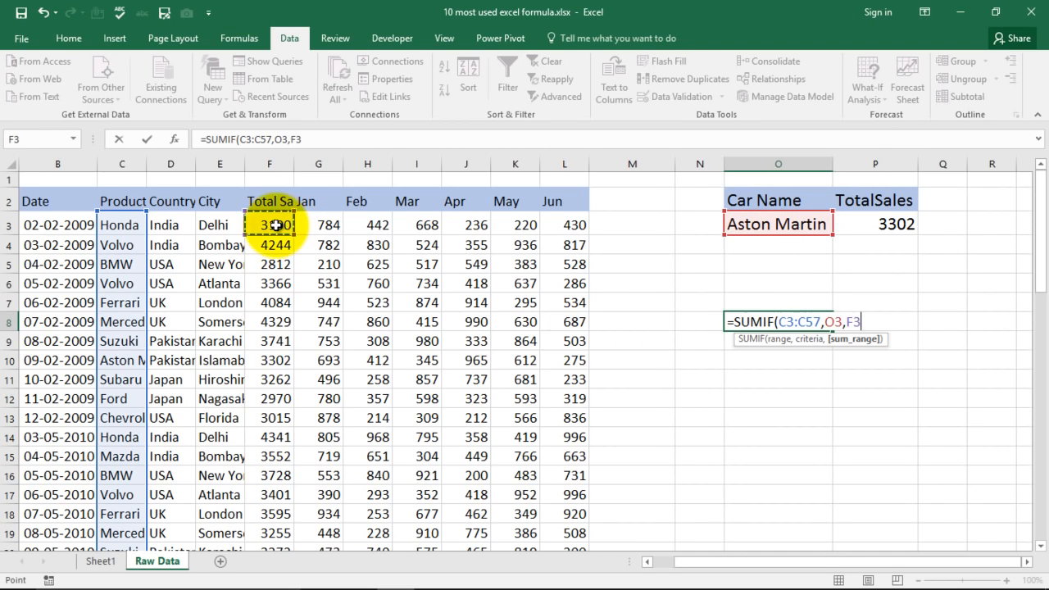
{"action": "key", "text": "ctrl+shift+Down"}
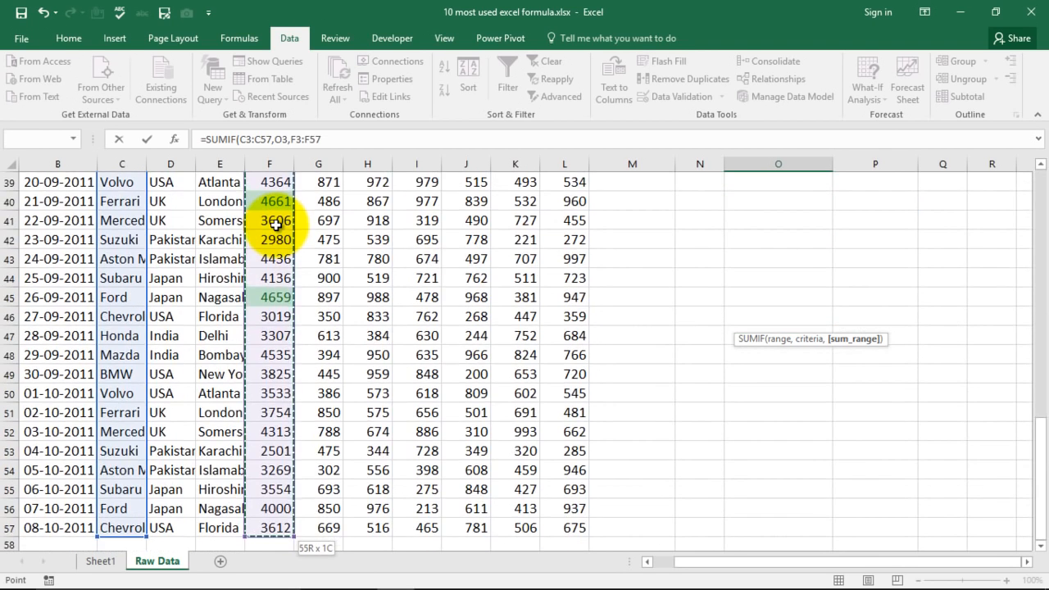
{"action": "scroll", "coordinate": [832, 307], "scroll_direction": "up", "scroll_amount": 11}
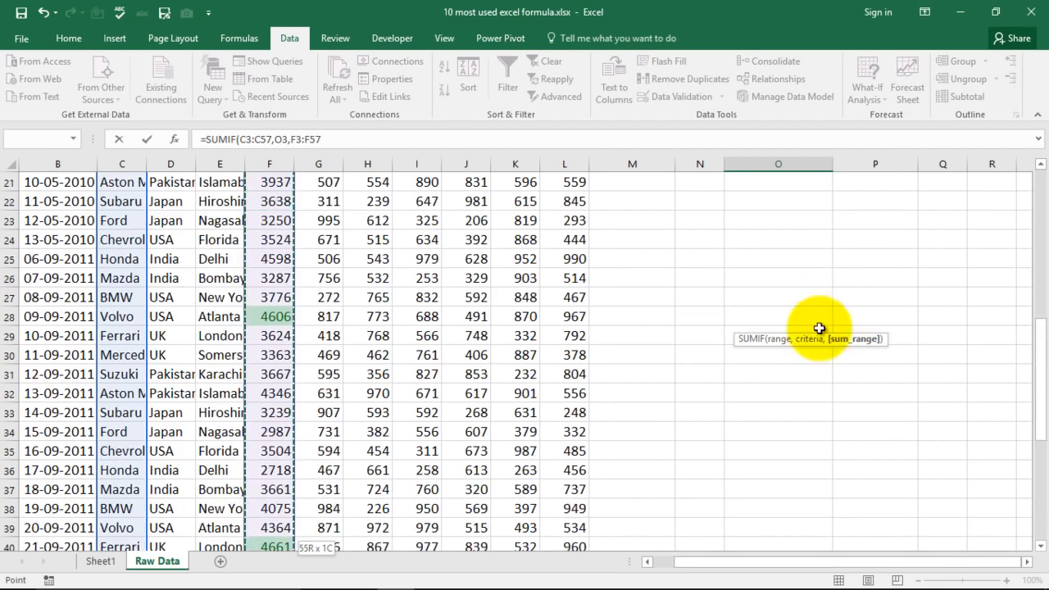
{"action": "type", "text": ")"}
{"action": "key", "text": "Return"}
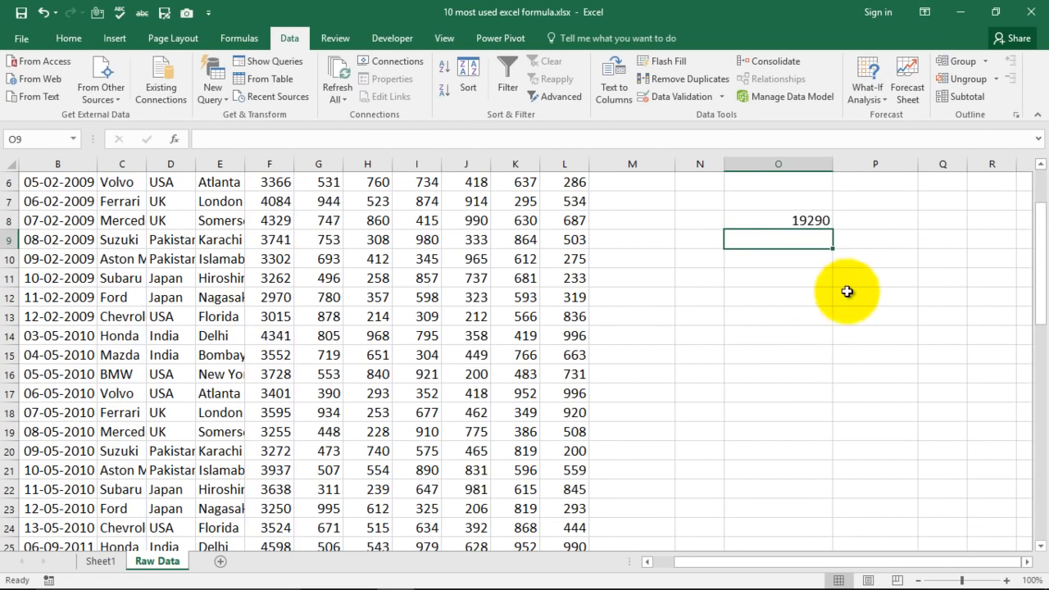
Enter the label Sum in cell O7 above the SUMIF result.
{"action": "scroll", "coordinate": [850, 286], "scroll_direction": "up", "scroll_amount": 2}
{"action": "left_click", "coordinate": [803, 321]}
{"action": "left_click", "coordinate": [801, 304]}
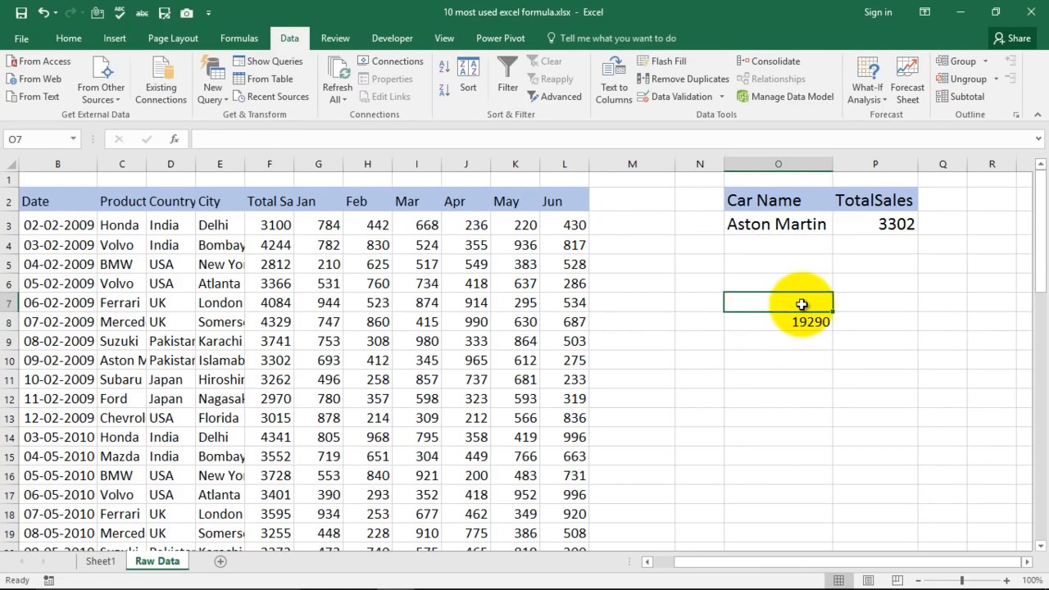
{"action": "type", "text": "Sy"}
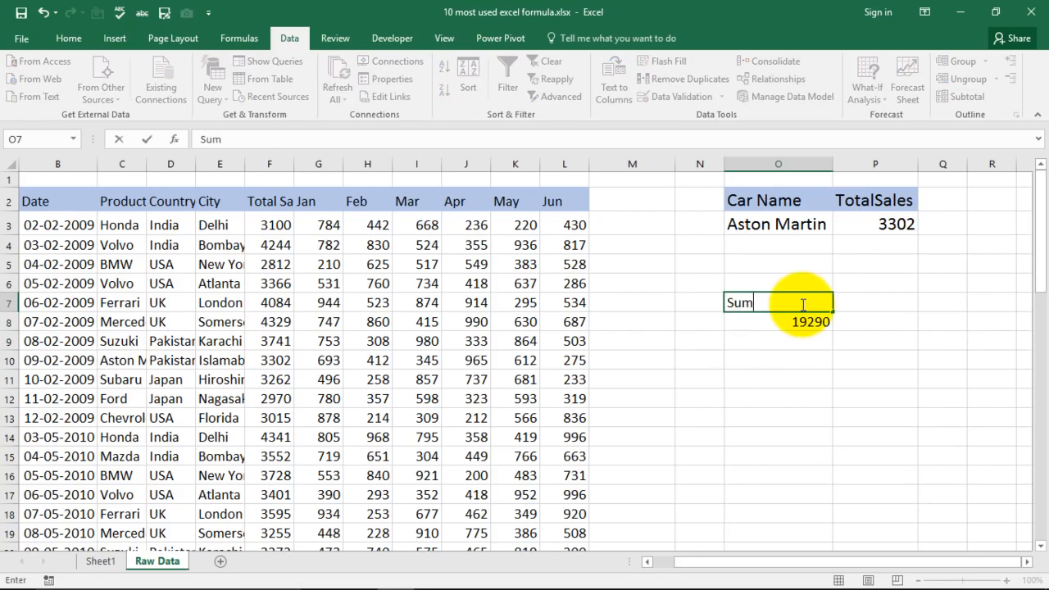
{"action": "key", "text": "Return"}
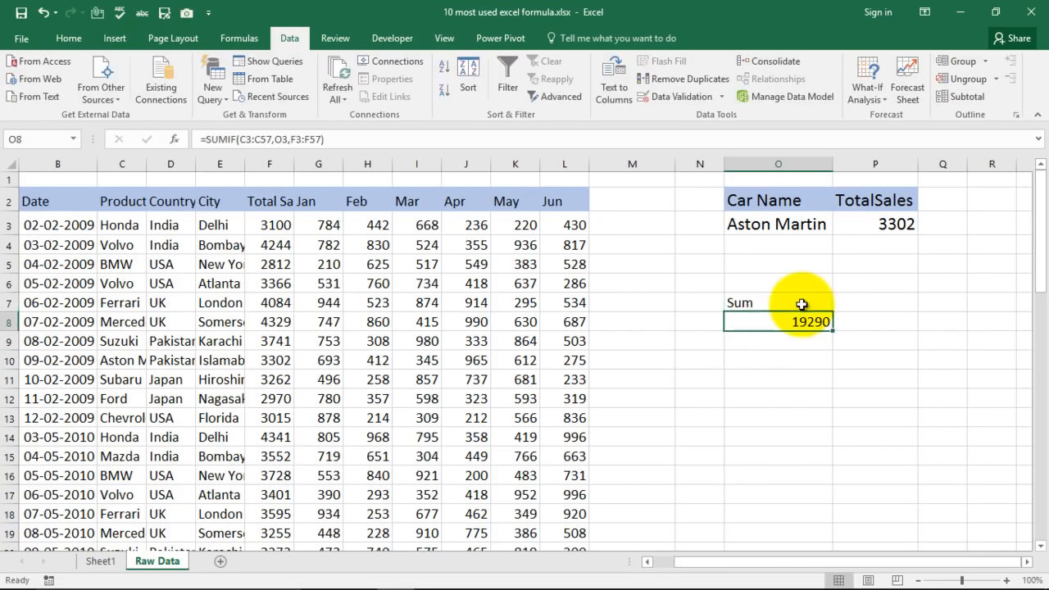
Test the SUMIF by choosing first Honda and then Mercedes from the drop-down list in O3, and return to Sheet1.
{"action": "left_click", "coordinate": [825, 223]}
{"action": "left_click", "coordinate": [840, 227]}
{"action": "key", "text": "Escape"}
{"action": "left_click", "coordinate": [802, 242]}
{"action": "left_click", "coordinate": [808, 322]}
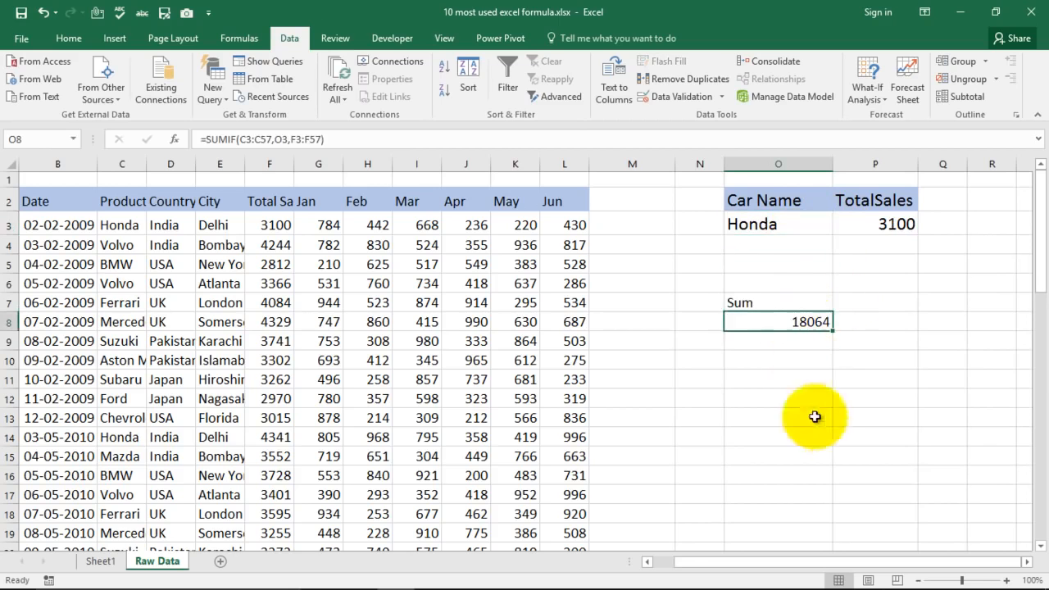
{"action": "left_click", "coordinate": [818, 222]}
{"action": "left_click", "coordinate": [840, 227]}
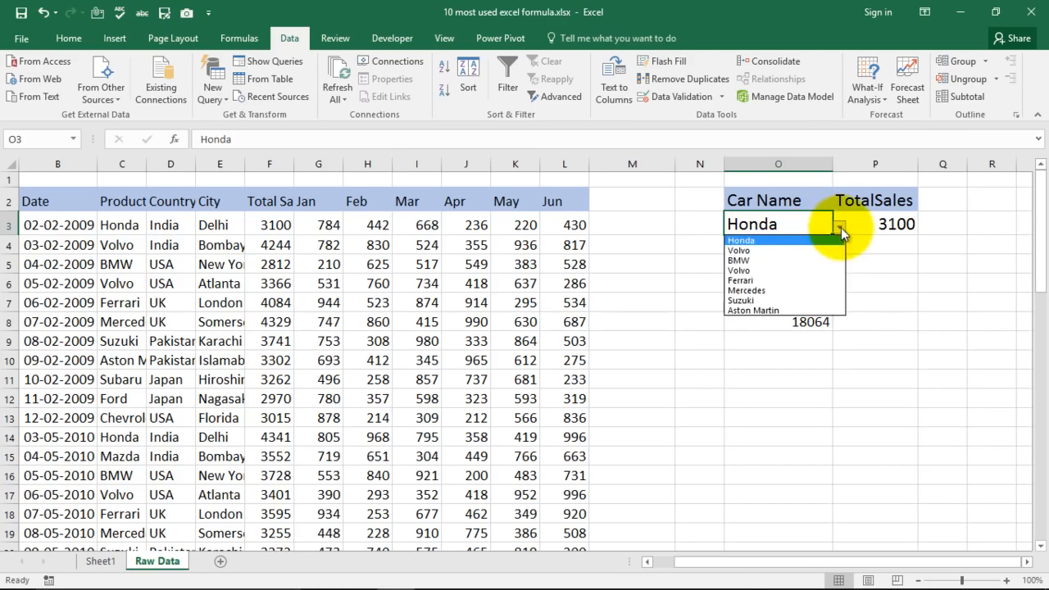
{"action": "left_click", "coordinate": [789, 290]}
{"action": "left_click", "coordinate": [808, 321]}
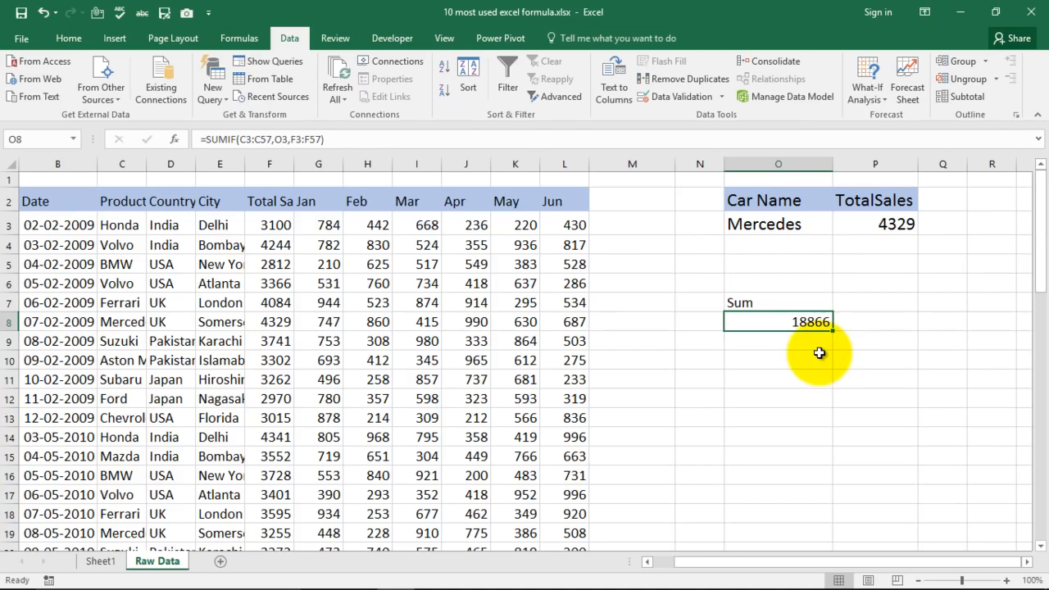
{"action": "left_click", "coordinate": [102, 562]}
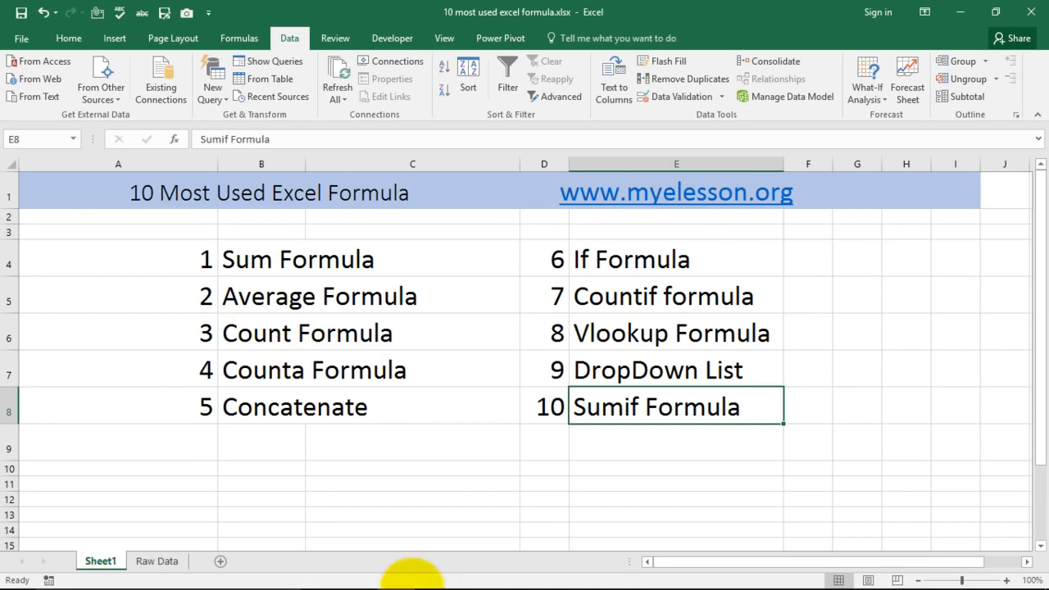
Switch to Chrome and look over the YouTube page of the video 10 Excel Tips You Must Know, including its like count and comments.
{"action": "left_click", "coordinate": [432, 575]}
{"action": "scroll", "coordinate": [400, 426], "scroll_direction": "down", "scroll_amount": 5}
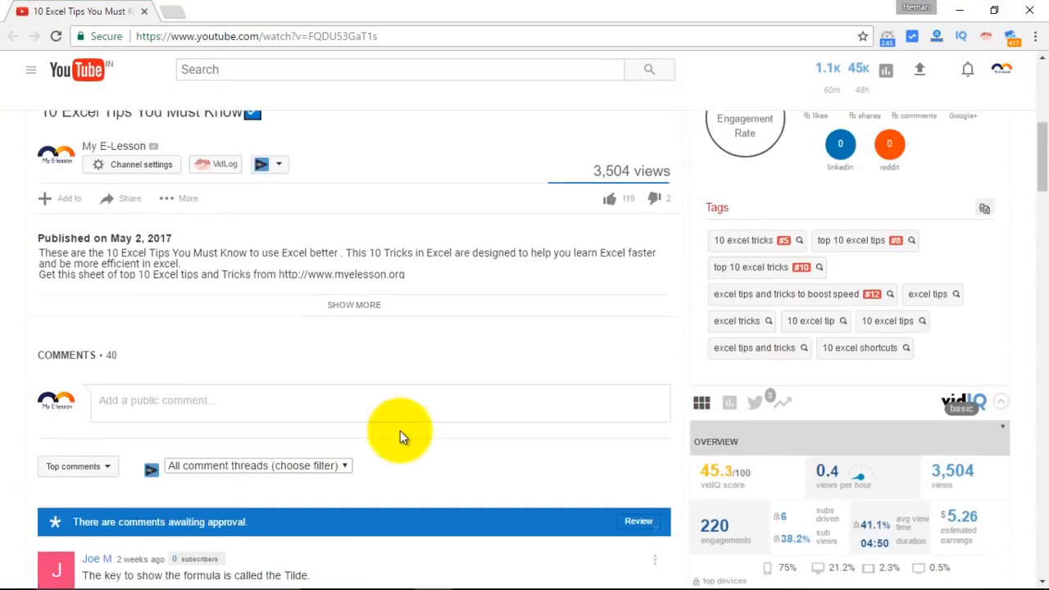
{"action": "scroll", "coordinate": [566, 206], "scroll_direction": "up", "scroll_amount": 5}
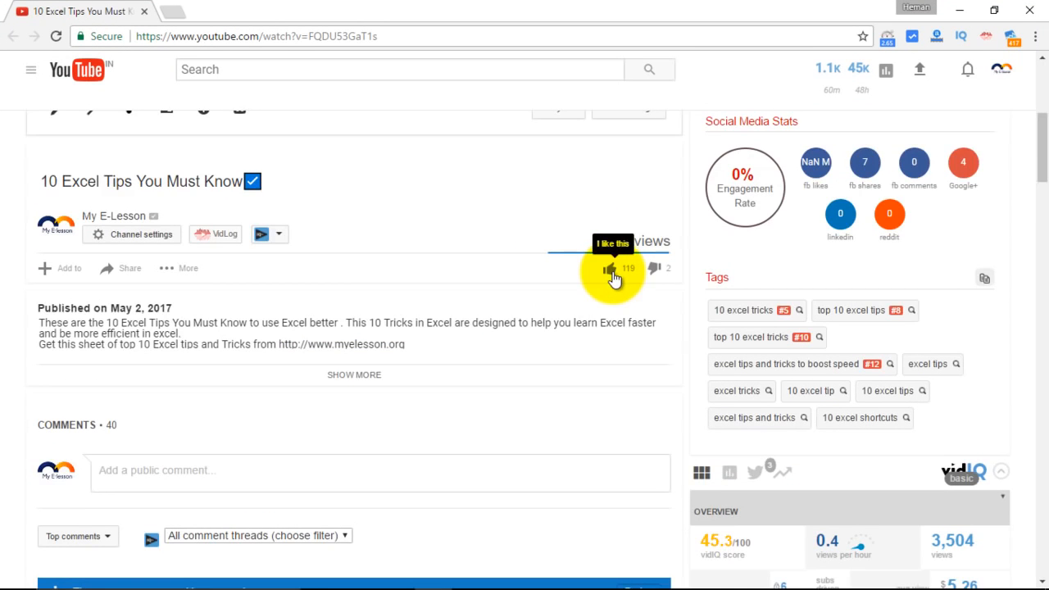
{"action": "scroll", "coordinate": [421, 349], "scroll_direction": "down", "scroll_amount": 5}
{"action": "scroll", "coordinate": [347, 271], "scroll_direction": "down", "scroll_amount": 2}
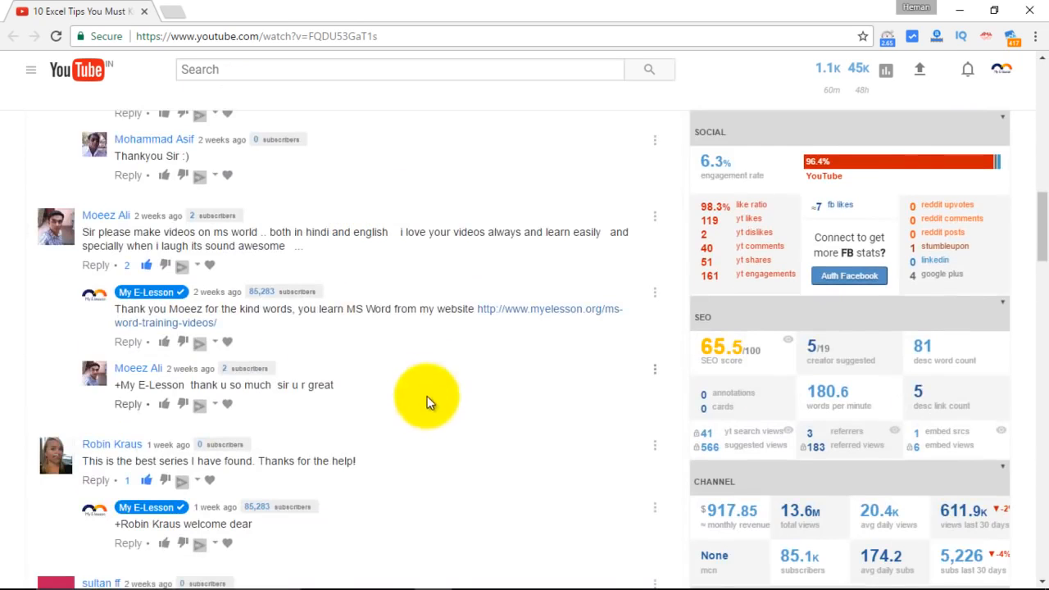
{"action": "scroll", "coordinate": [431, 406], "scroll_direction": "up", "scroll_amount": 4}
{"action": "scroll", "coordinate": [433, 410], "scroll_direction": "down", "scroll_amount": 3}
{"action": "scroll", "coordinate": [433, 427], "scroll_direction": "up", "scroll_amount": 4}
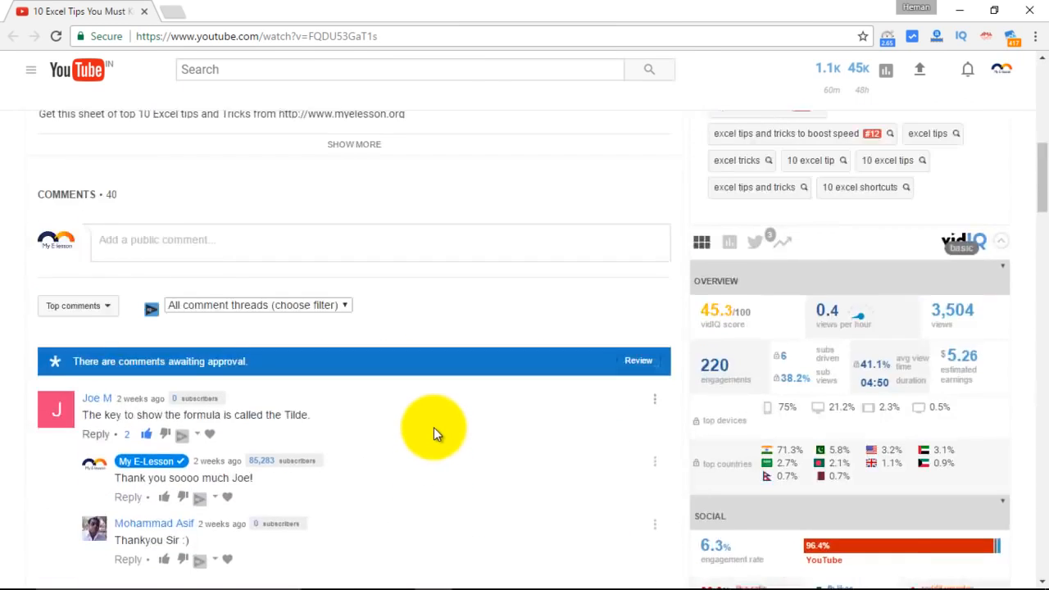
{"action": "scroll", "coordinate": [433, 427], "scroll_direction": "up", "scroll_amount": 5}
{"action": "scroll", "coordinate": [433, 426], "scroll_direction": "up", "scroll_amount": 3}
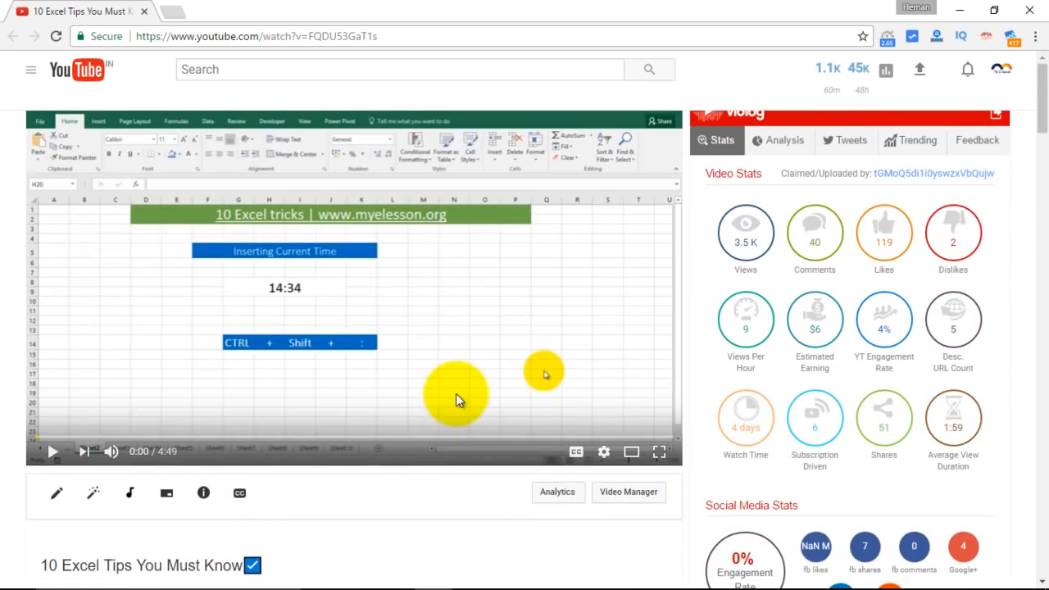